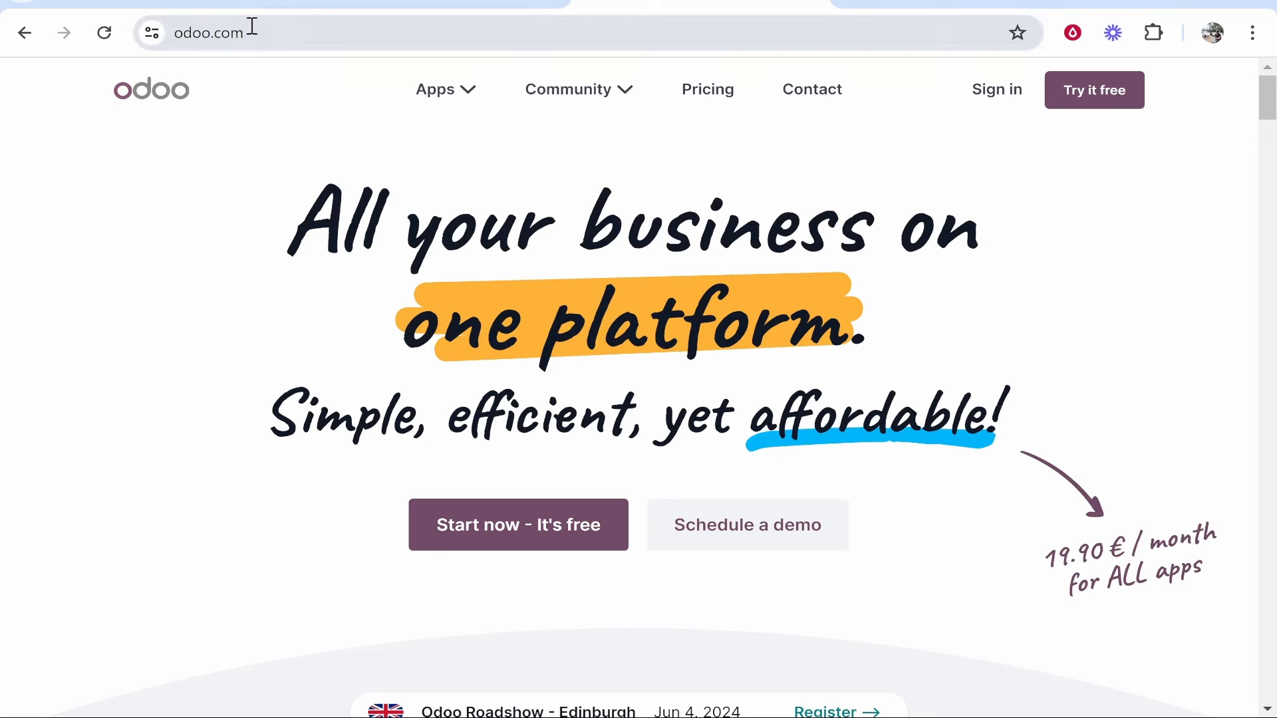
- Start the free trial sign-up from the Odoo homepage
{"action": "left_click_drag", "start_coordinate": [266, 32], "coordinate": [163, 68]}
{"action": "left_click", "coordinate": [225, 175]}
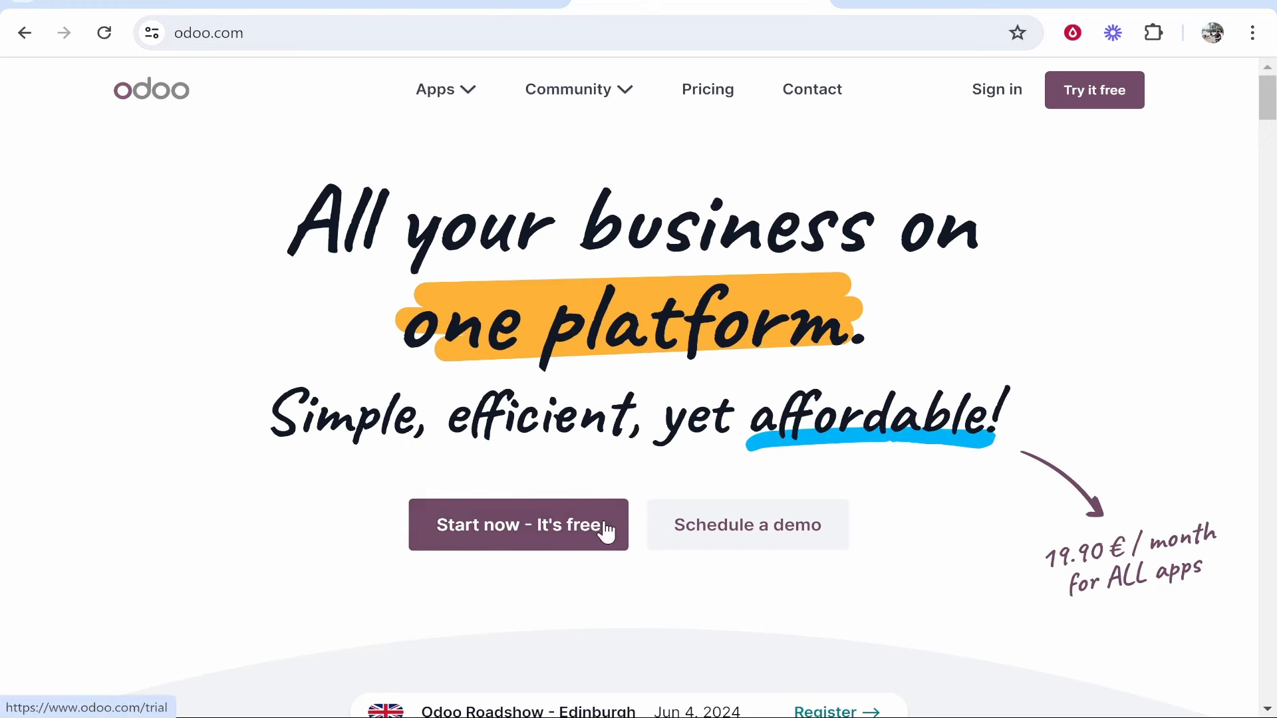
{"action": "left_click", "coordinate": [542, 540]}
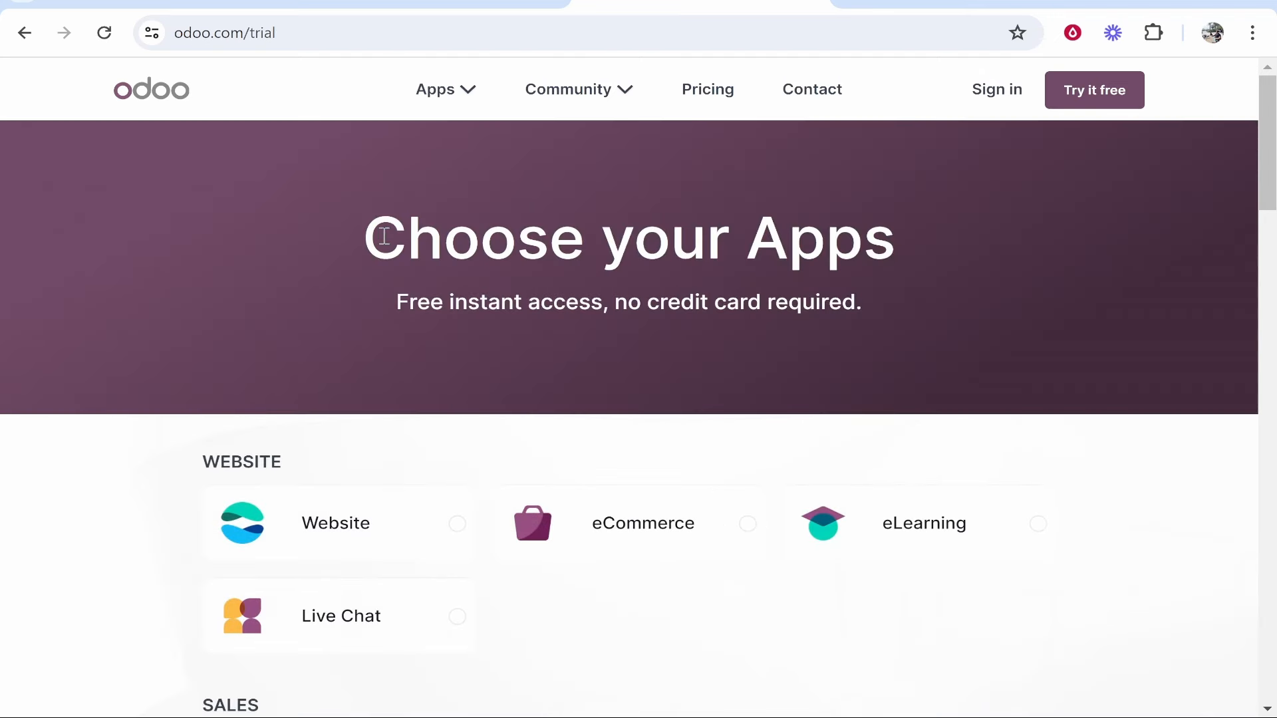
- Choose only the Website app for the free plan and continue with the registration
{"action": "left_click_drag", "start_coordinate": [376, 236], "coordinate": [922, 245]}
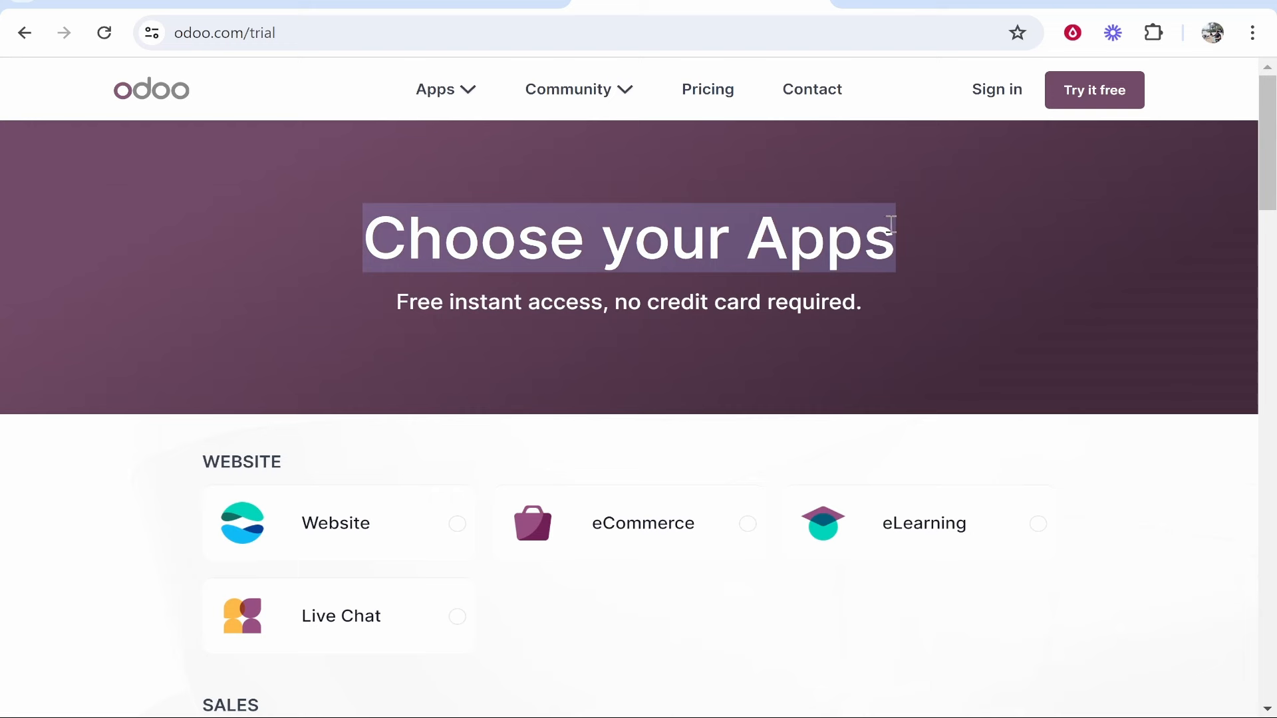
{"action": "left_click", "coordinate": [304, 551]}
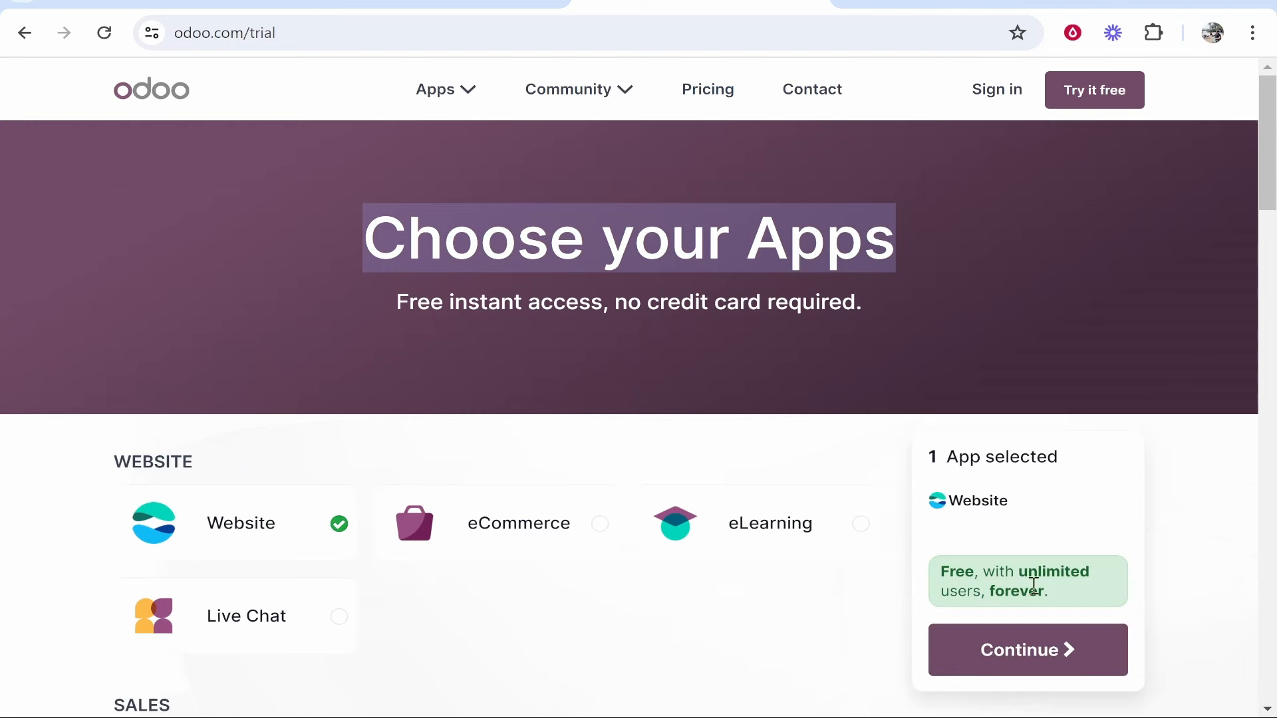
{"action": "left_click_drag", "start_coordinate": [947, 576], "coordinate": [1054, 602]}
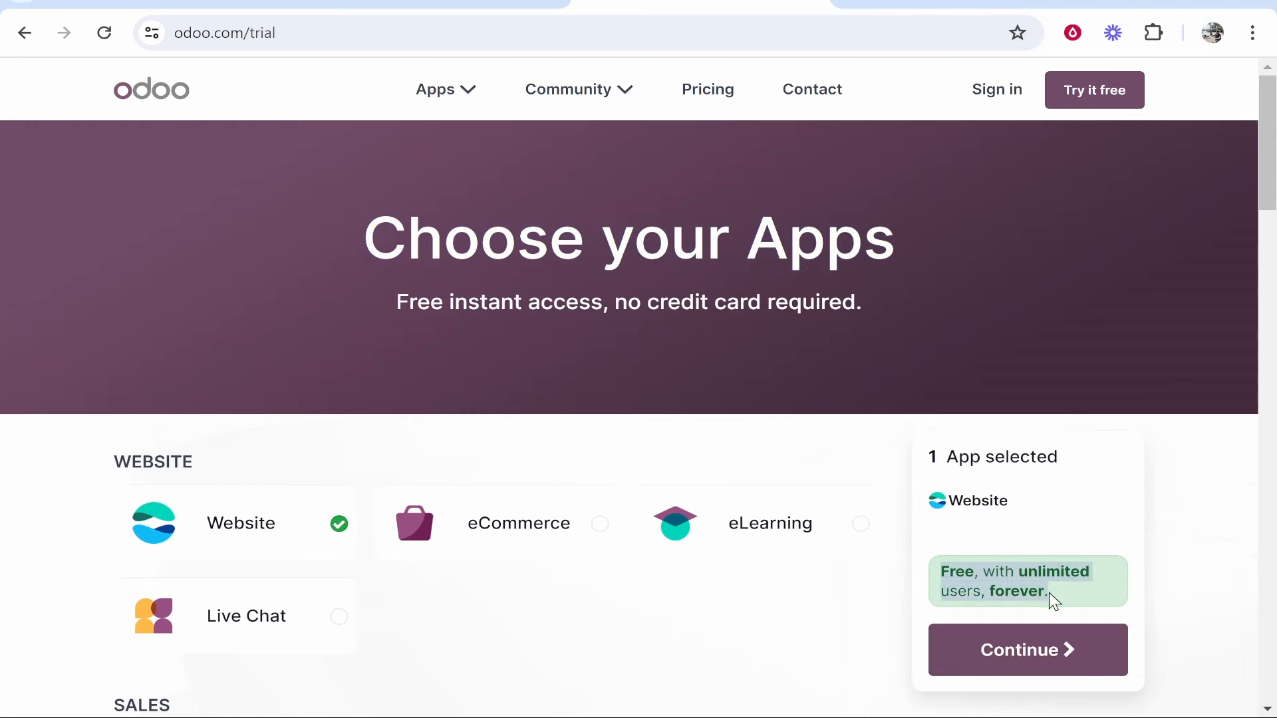
{"action": "left_click", "coordinate": [1012, 551]}
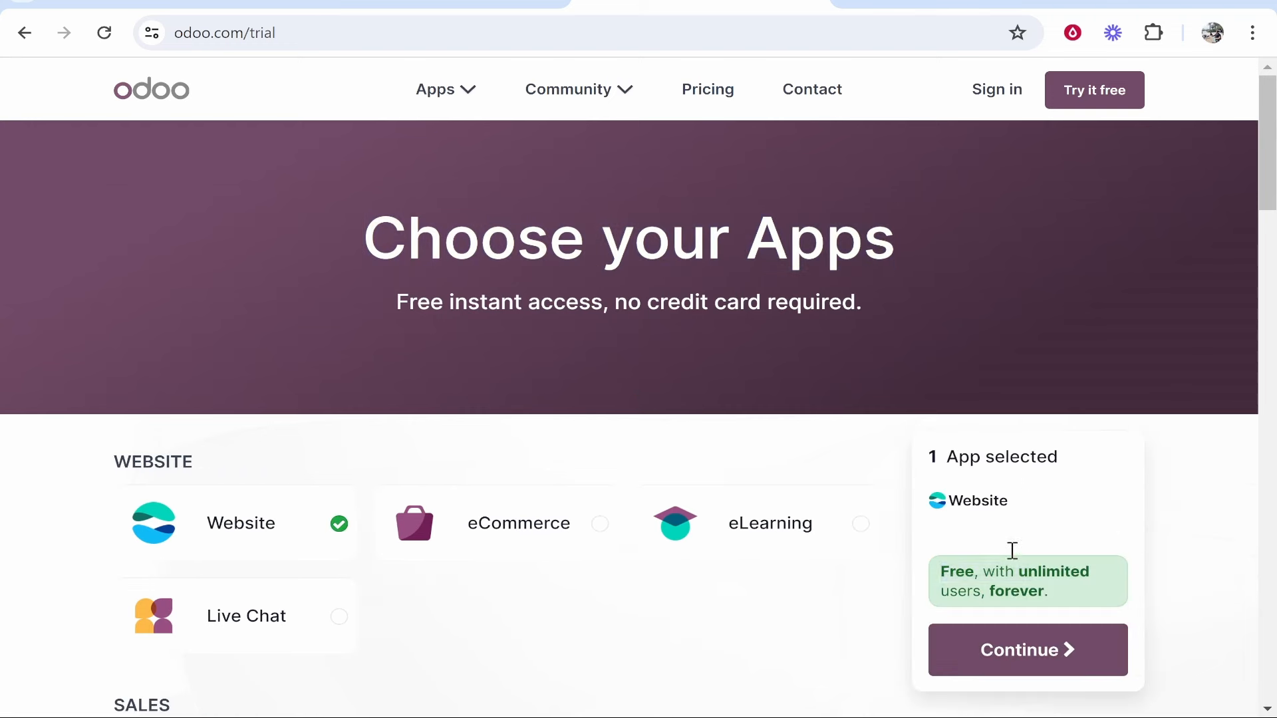
{"action": "left_click", "coordinate": [1040, 666]}
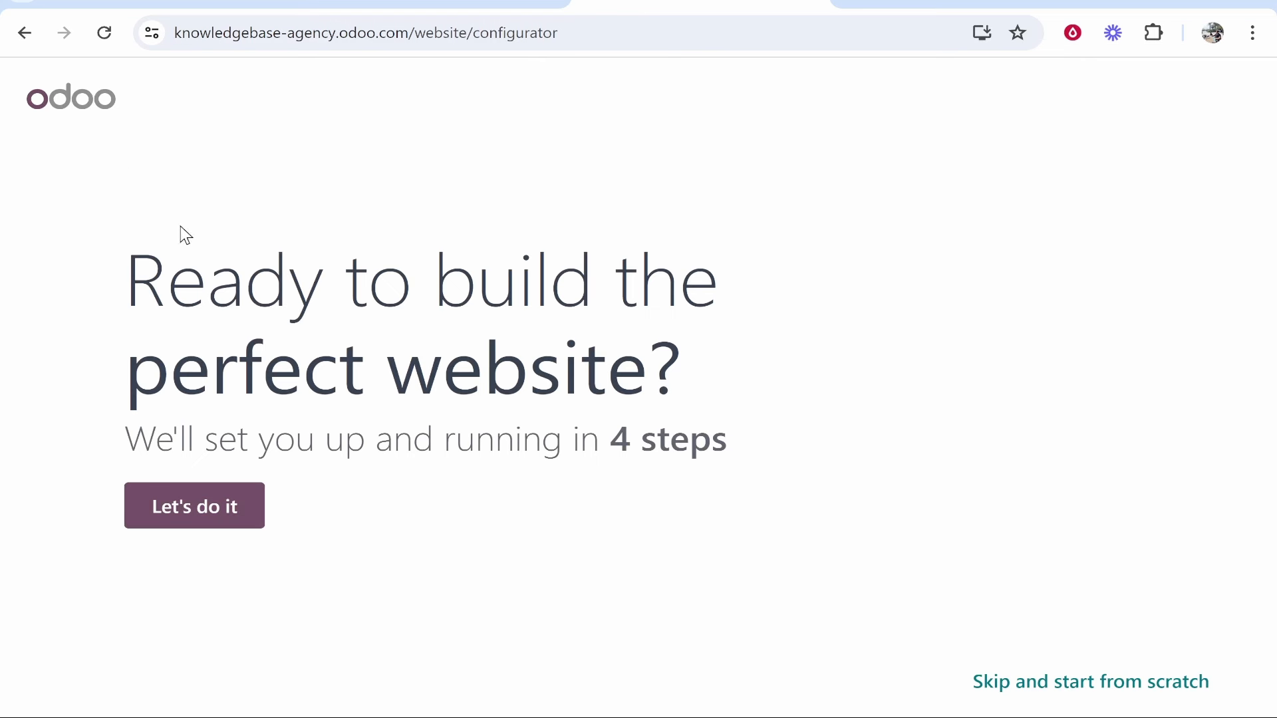
- Begin the website configurator and specify a business website for a marketing agency business
{"action": "left_click", "coordinate": [172, 521]}
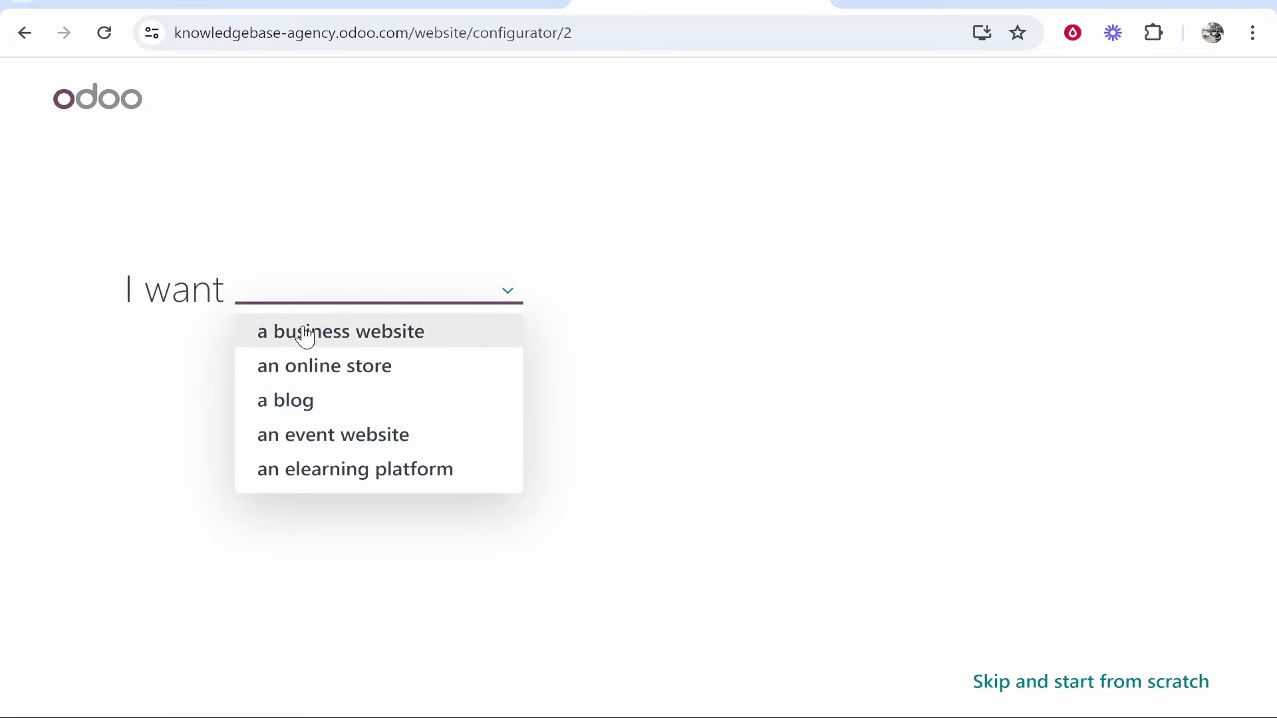
{"action": "right_click", "coordinate": [357, 557]}
{"action": "left_click", "coordinate": [494, 608]}
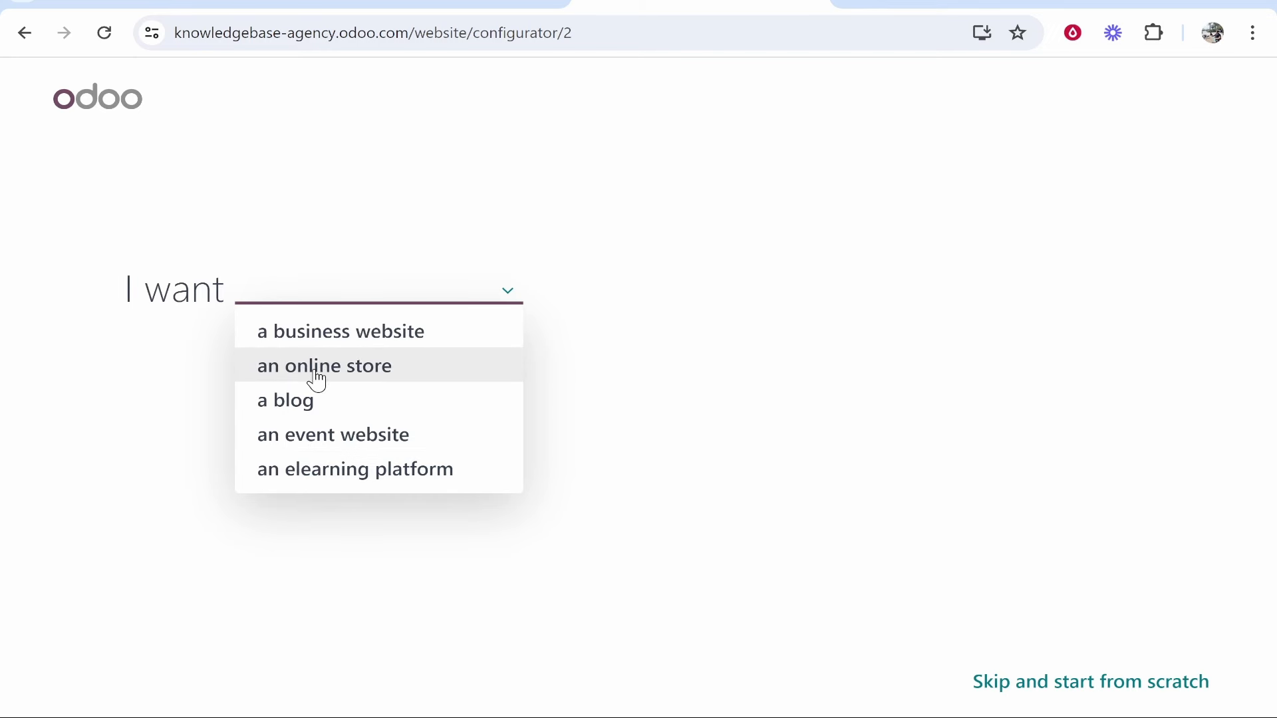
{"action": "left_click", "coordinate": [326, 335]}
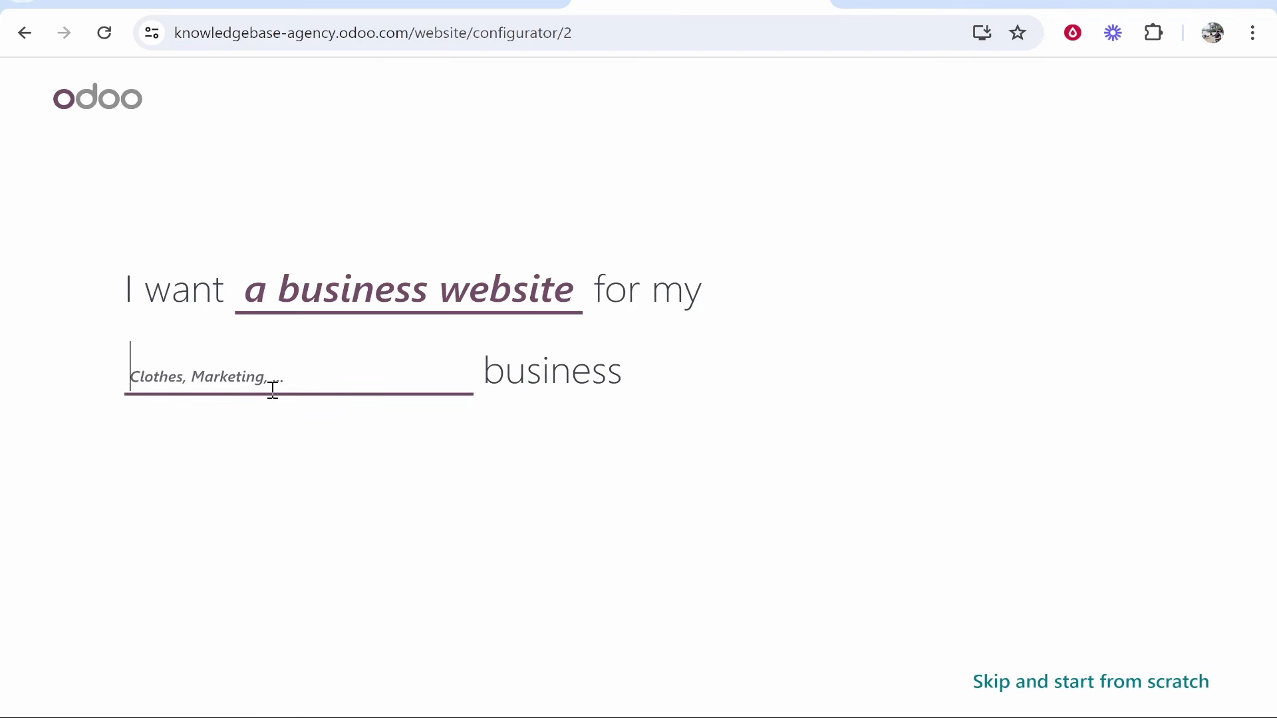
{"action": "type", "text": "marke"}
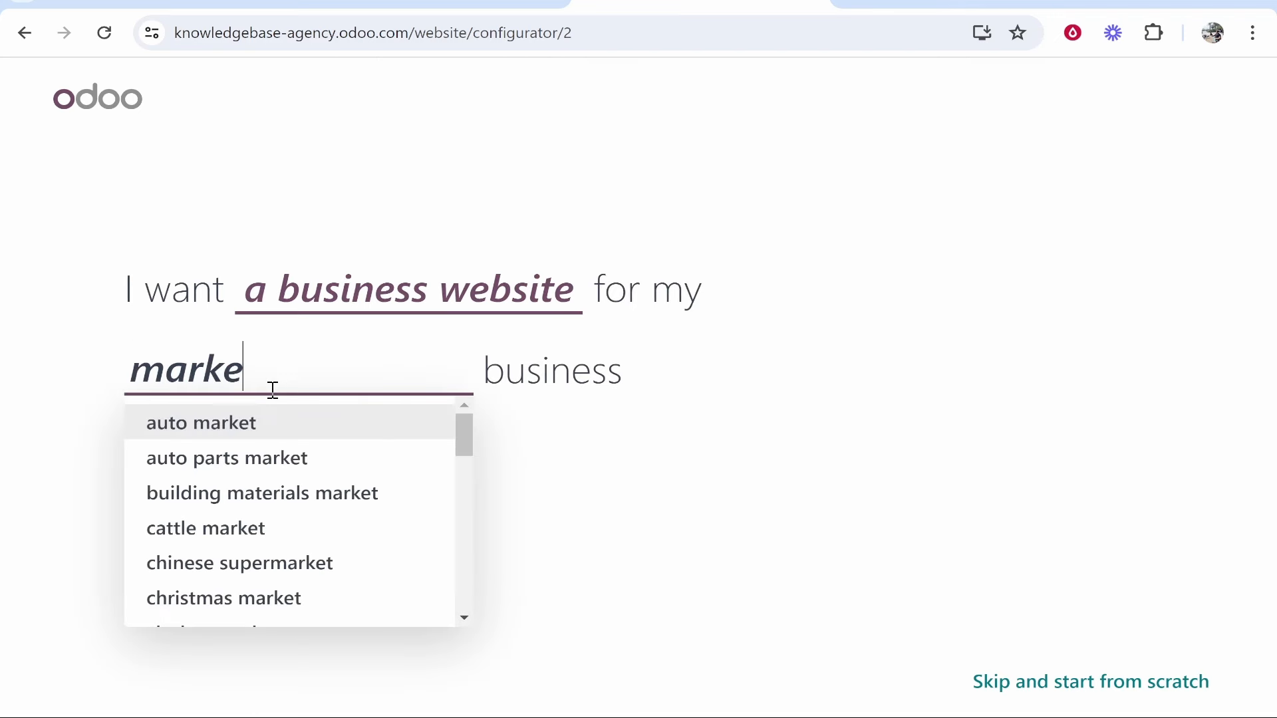
{"action": "type", "text": "ting"}
{"action": "left_click", "coordinate": [262, 456]}
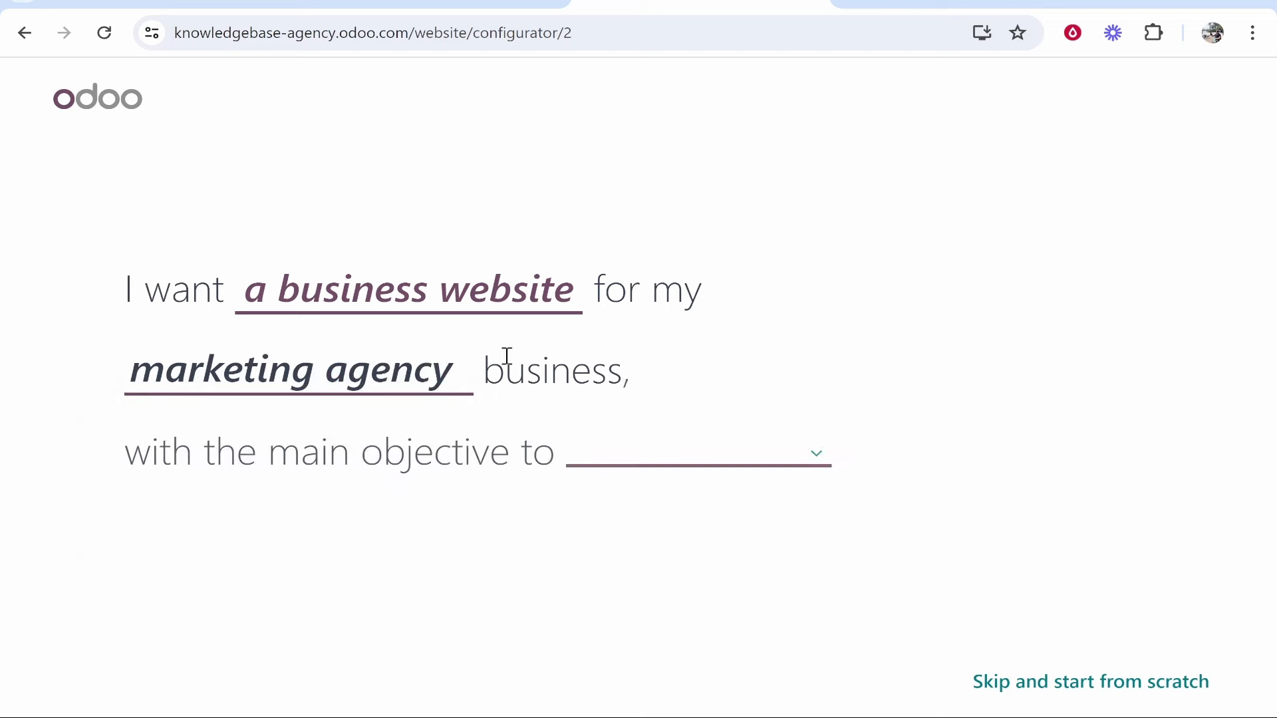
- Set the website's main objective to inform customers
{"action": "left_click_drag", "start_coordinate": [128, 456], "coordinate": [630, 463]}
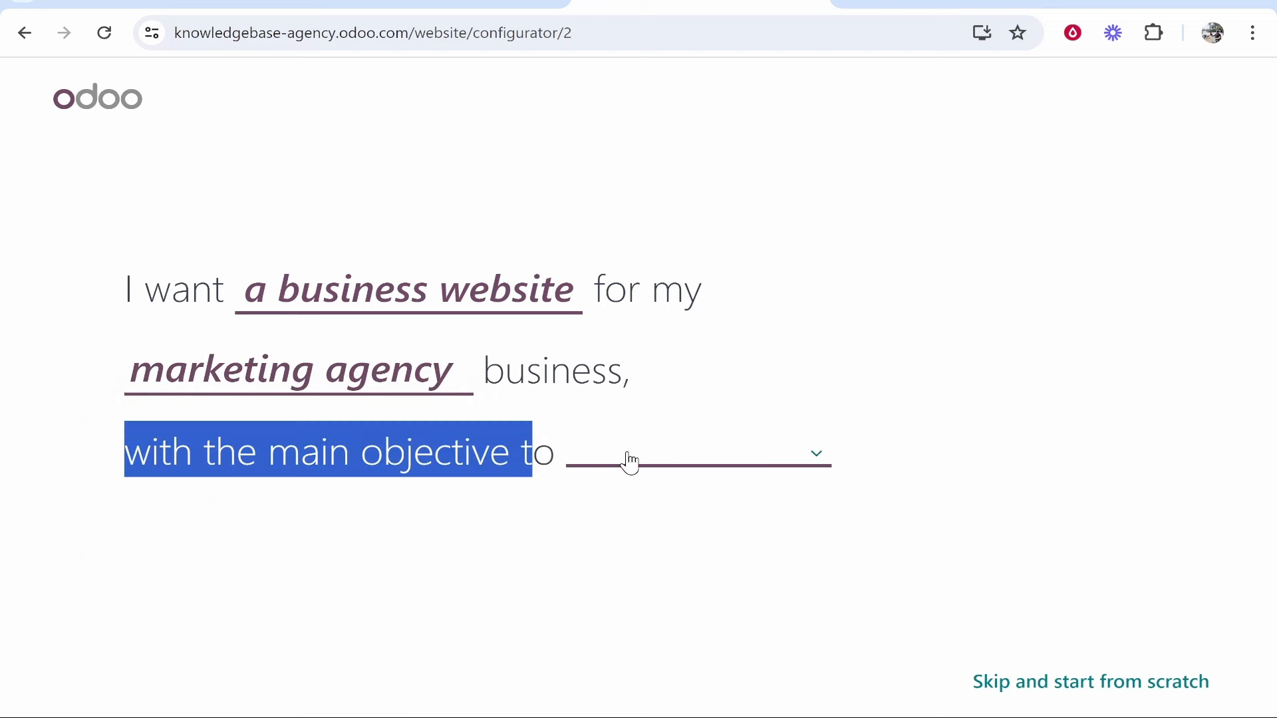
{"action": "left_click", "coordinate": [631, 462]}
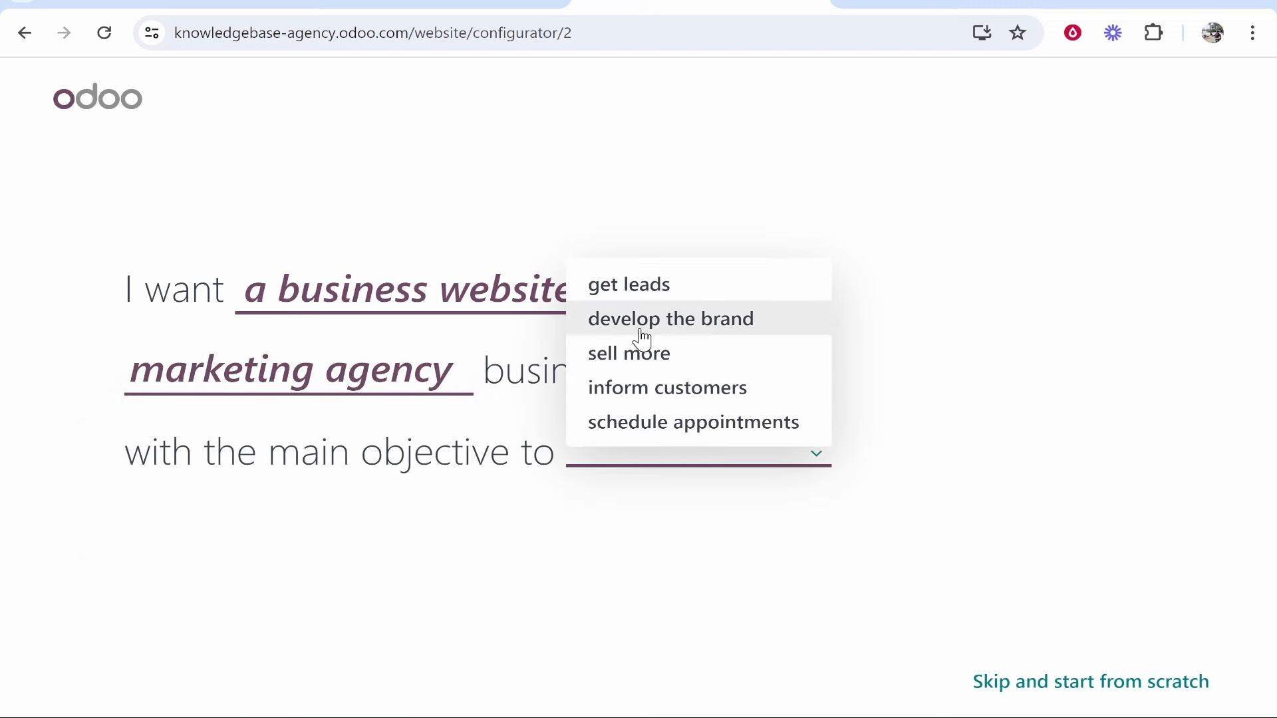
{"action": "left_click", "coordinate": [639, 391]}
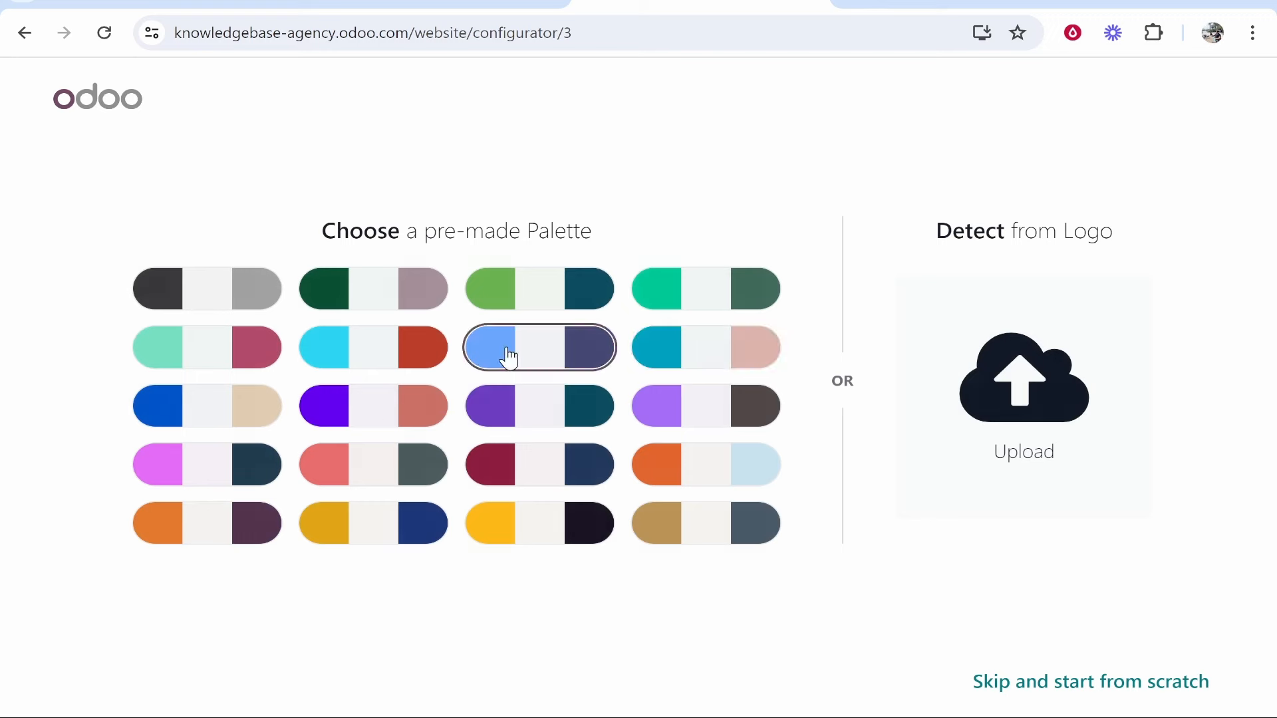
- Choose the pre-made colour palette of blue, off-white and beige for the website
{"action": "left_click_drag", "start_coordinate": [322, 231], "coordinate": [640, 218]}
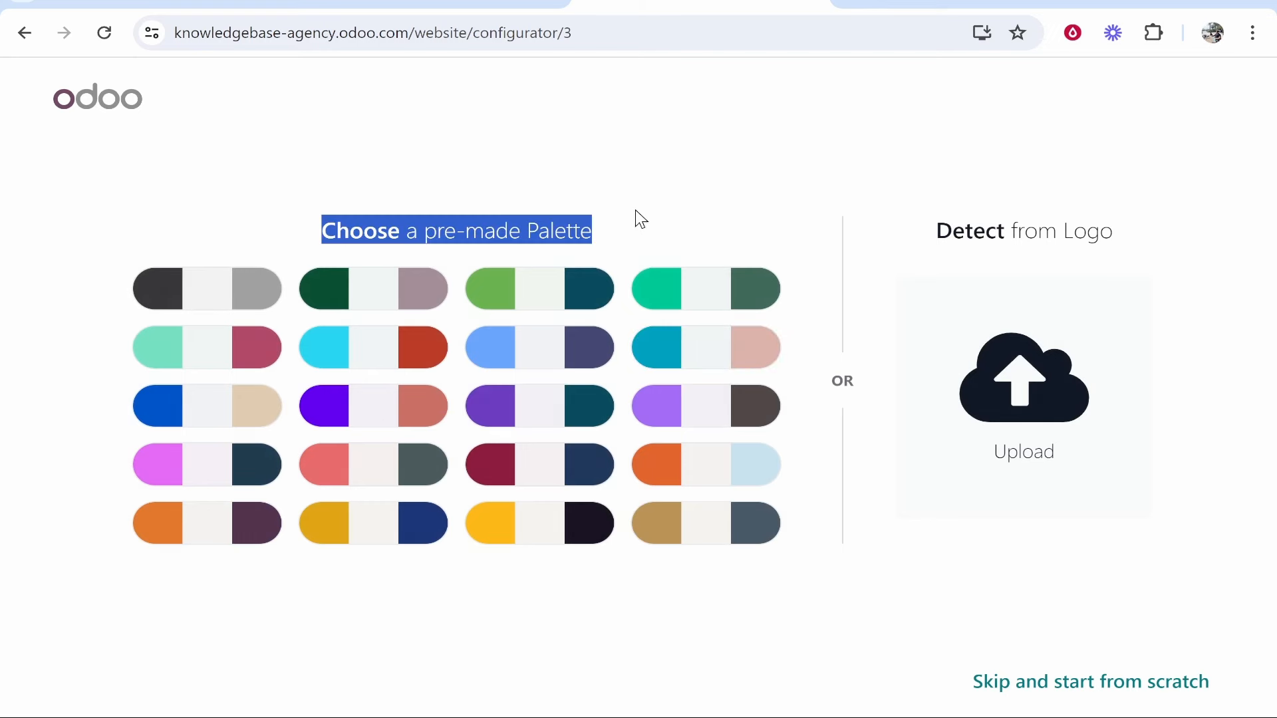
{"action": "left_click", "coordinate": [640, 218]}
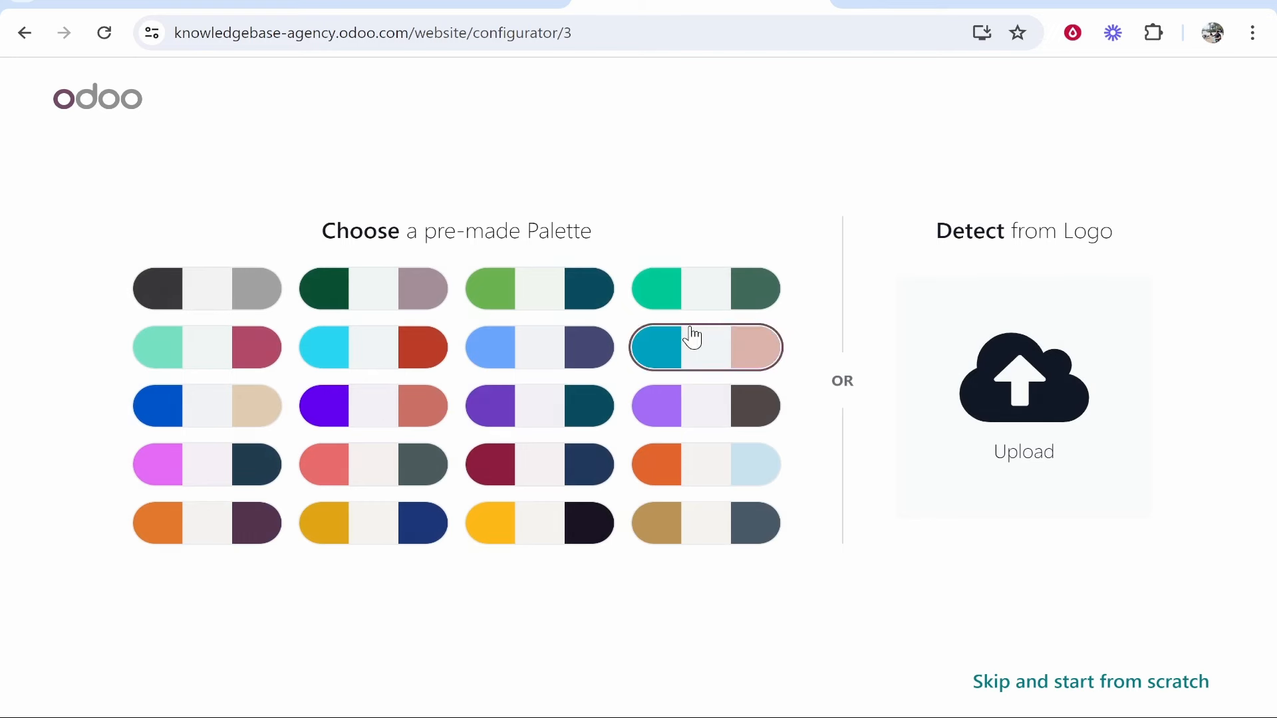
{"action": "left_click", "coordinate": [192, 419]}
- Add the About Us, Services, Pricing and Privacy Policy pages and proceed with building the website
{"action": "left_click_drag", "start_coordinate": [595, 143], "coordinate": [561, 144]}
{"action": "left_click", "coordinate": [133, 131]}
{"action": "left_click", "coordinate": [571, 144]}
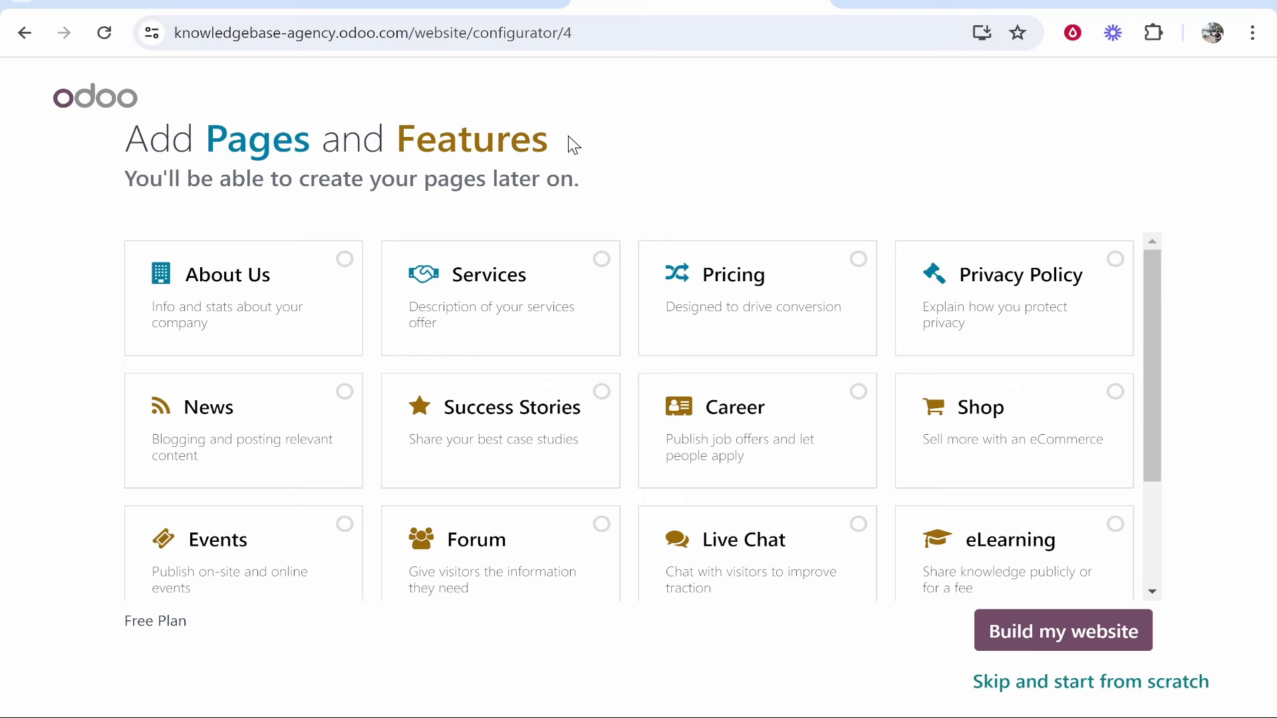
{"action": "left_click", "coordinate": [343, 285]}
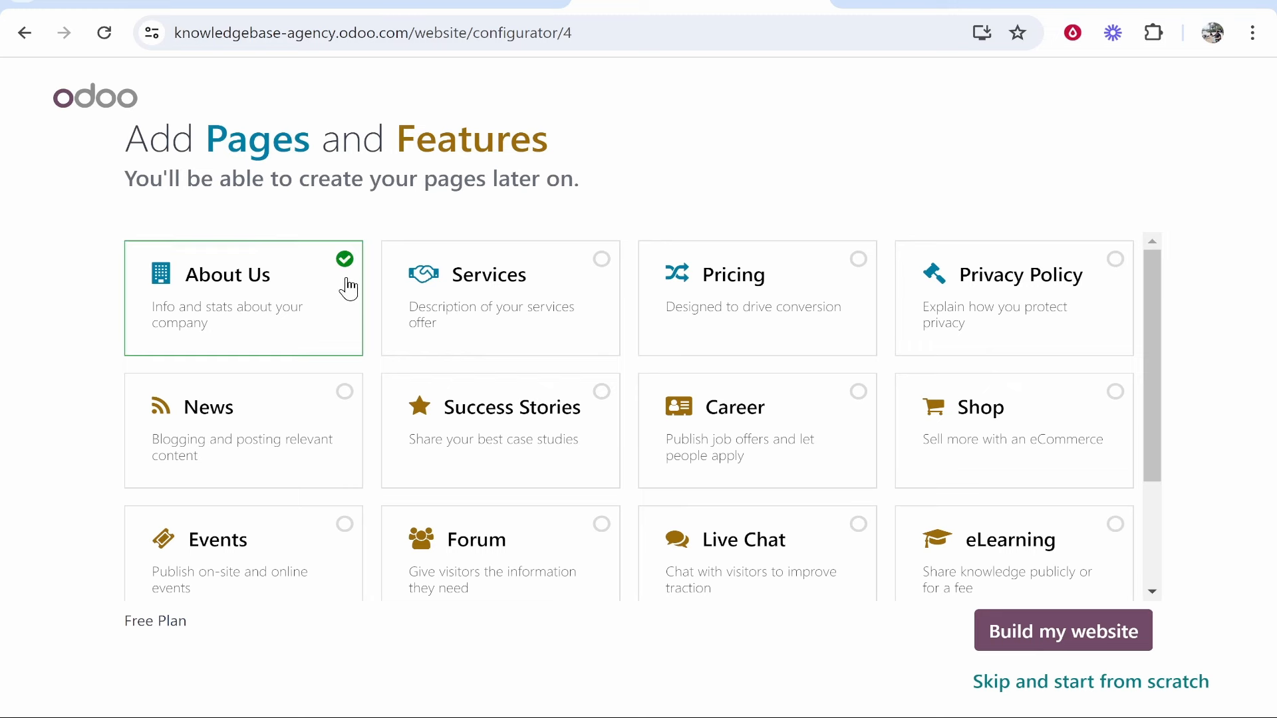
{"action": "left_click", "coordinate": [572, 298]}
{"action": "left_click", "coordinate": [750, 299]}
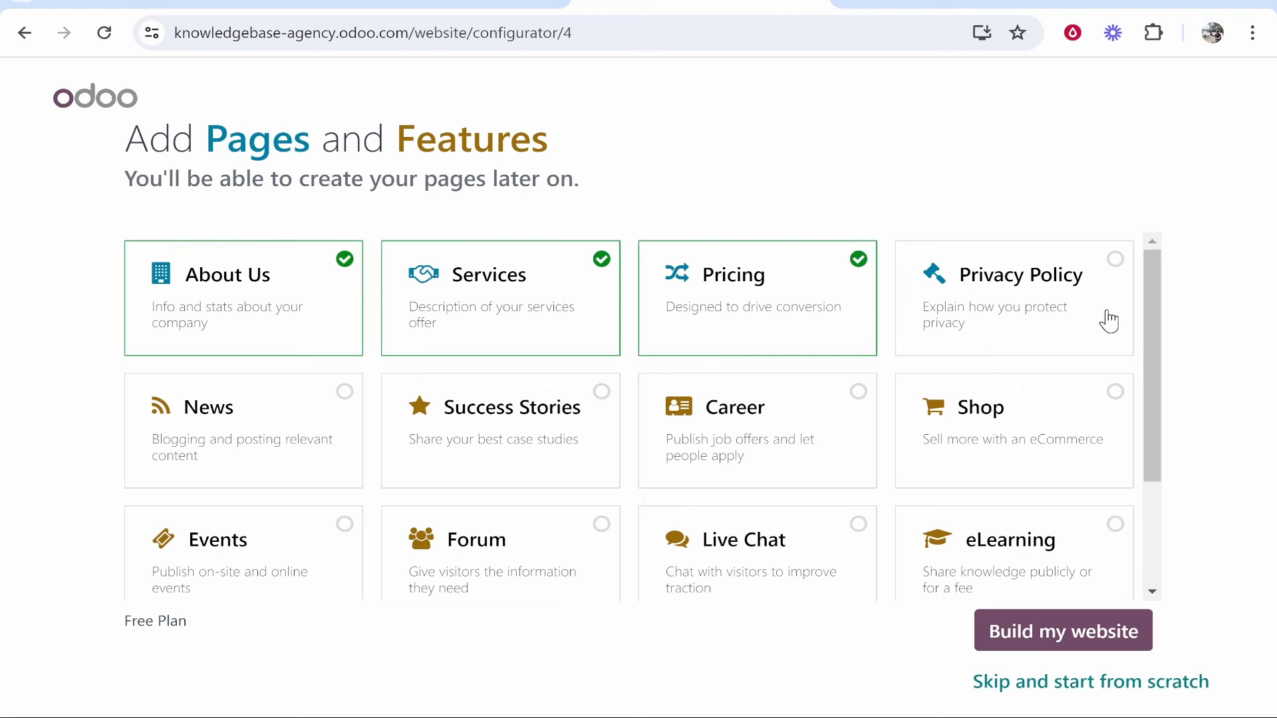
{"action": "left_click", "coordinate": [1033, 306]}
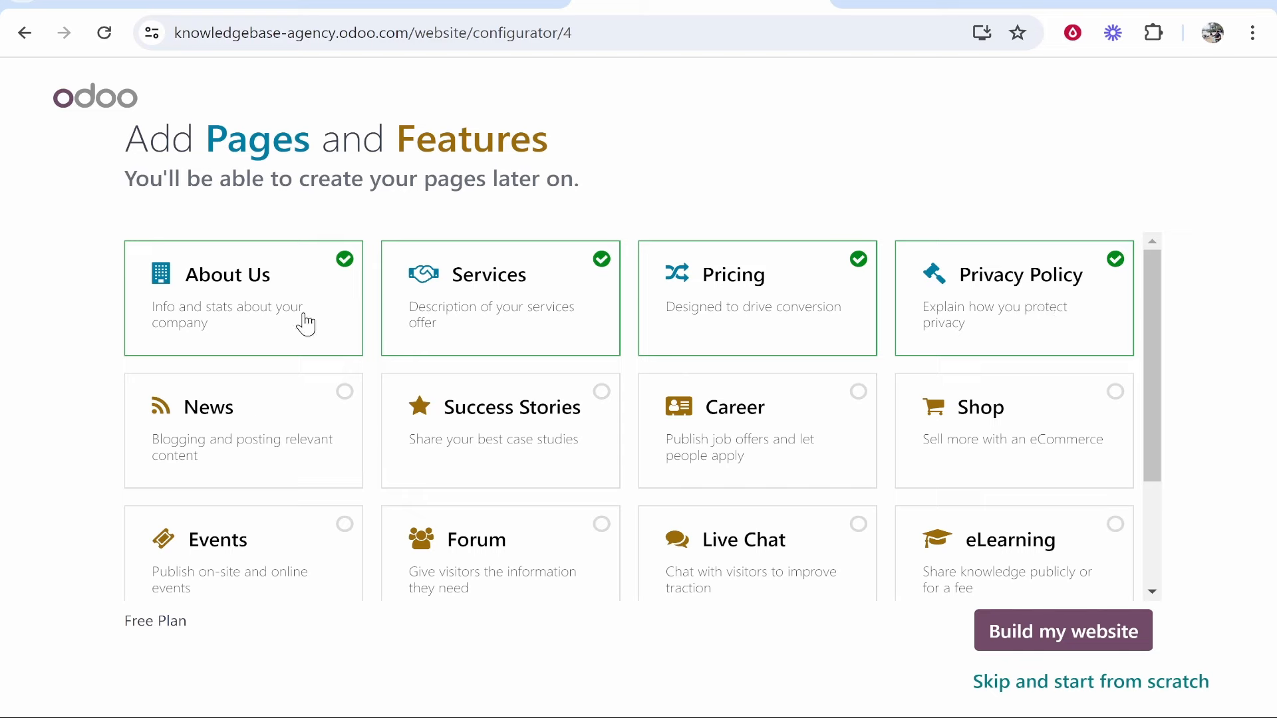
{"action": "scroll", "coordinate": [617, 461], "scroll_direction": "down", "scroll_amount": 3}
{"action": "scroll", "coordinate": [542, 470], "scroll_direction": "up", "scroll_amount": 3}
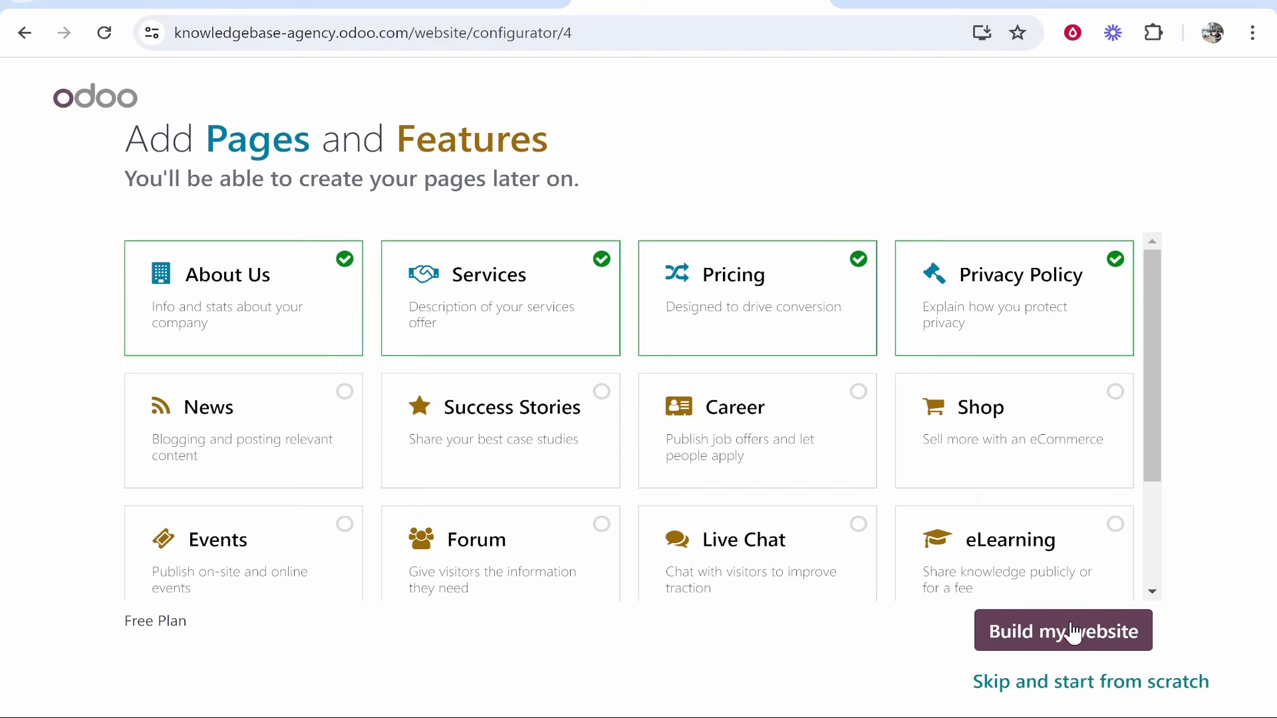
{"action": "left_click", "coordinate": [1043, 642]}
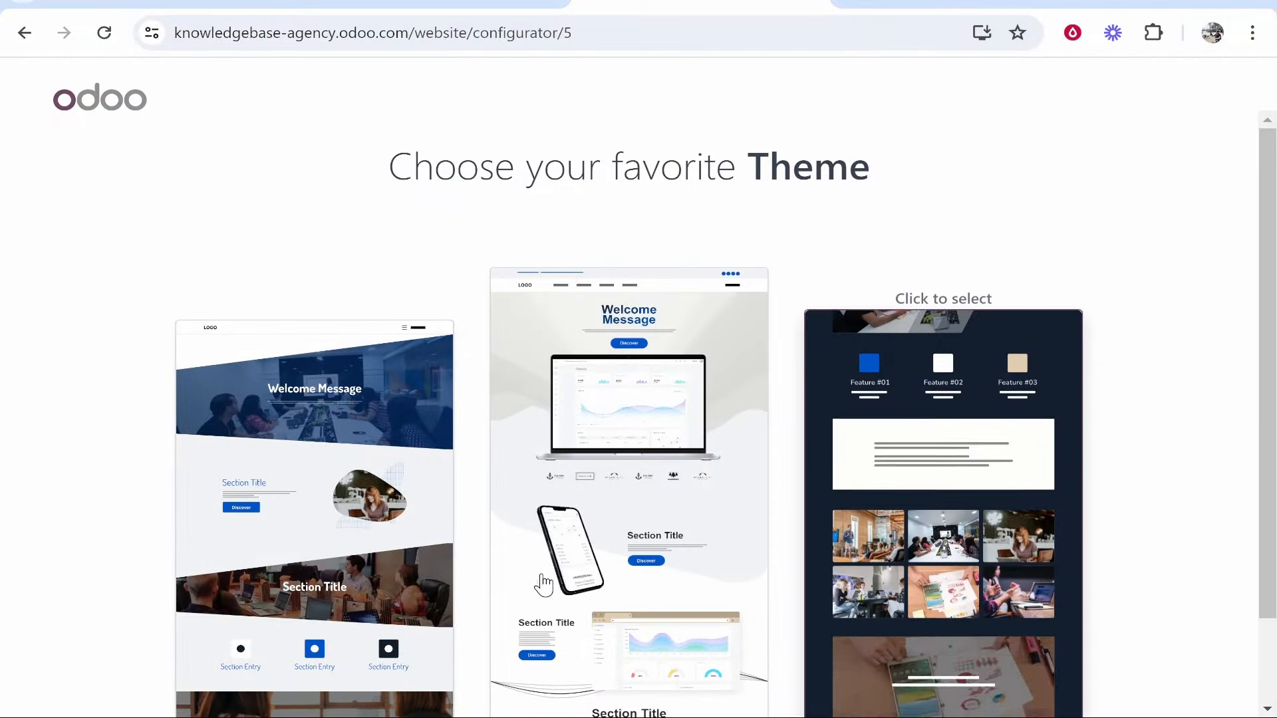
- Select the dark navy theme with the three feature squares and generate the website
{"action": "scroll", "coordinate": [971, 474], "scroll_direction": "down", "scroll_amount": 2}
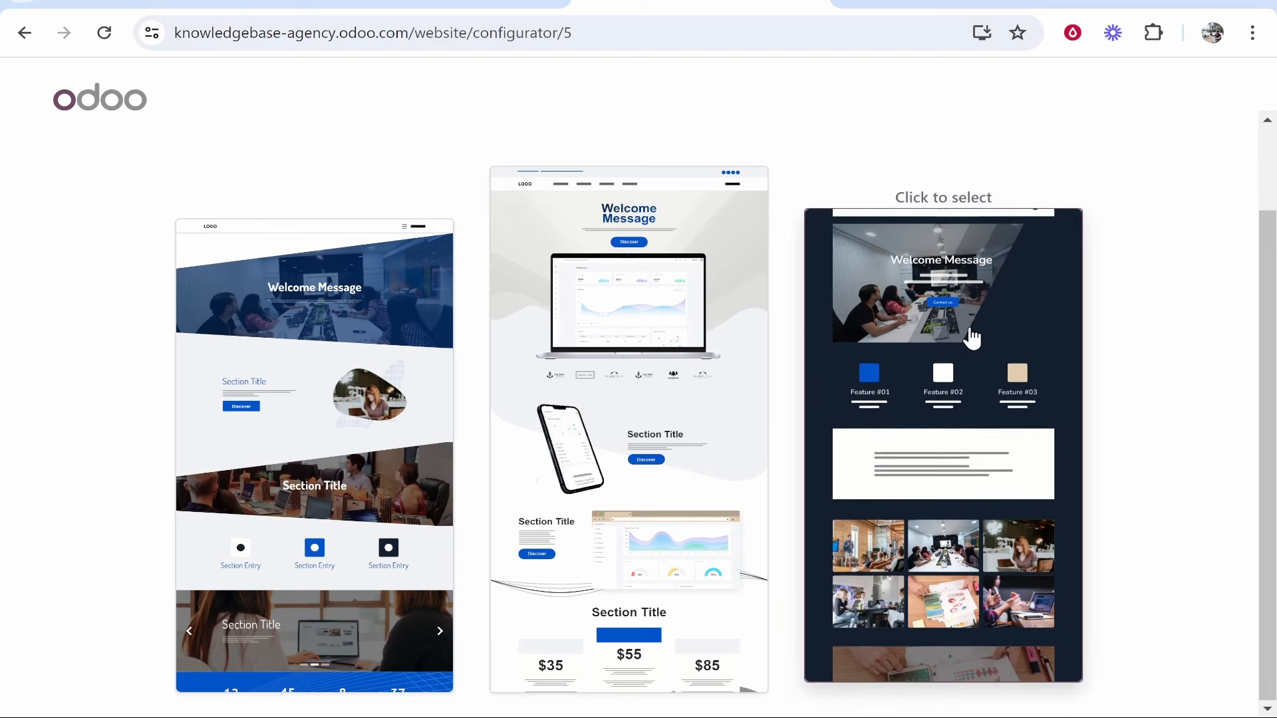
{"action": "left_click", "coordinate": [962, 303]}
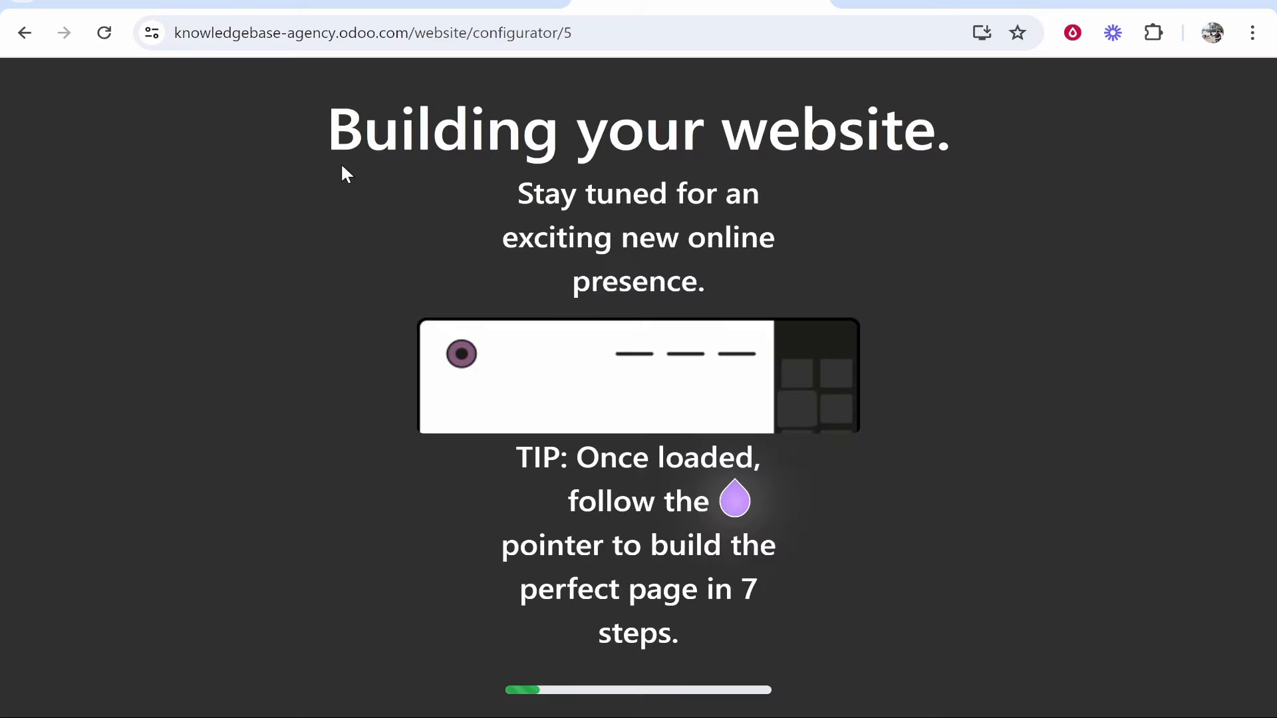
{"action": "left_click_drag", "start_coordinate": [342, 166], "coordinate": [1005, 126]}
{"action": "left_click", "coordinate": [1007, 125]}
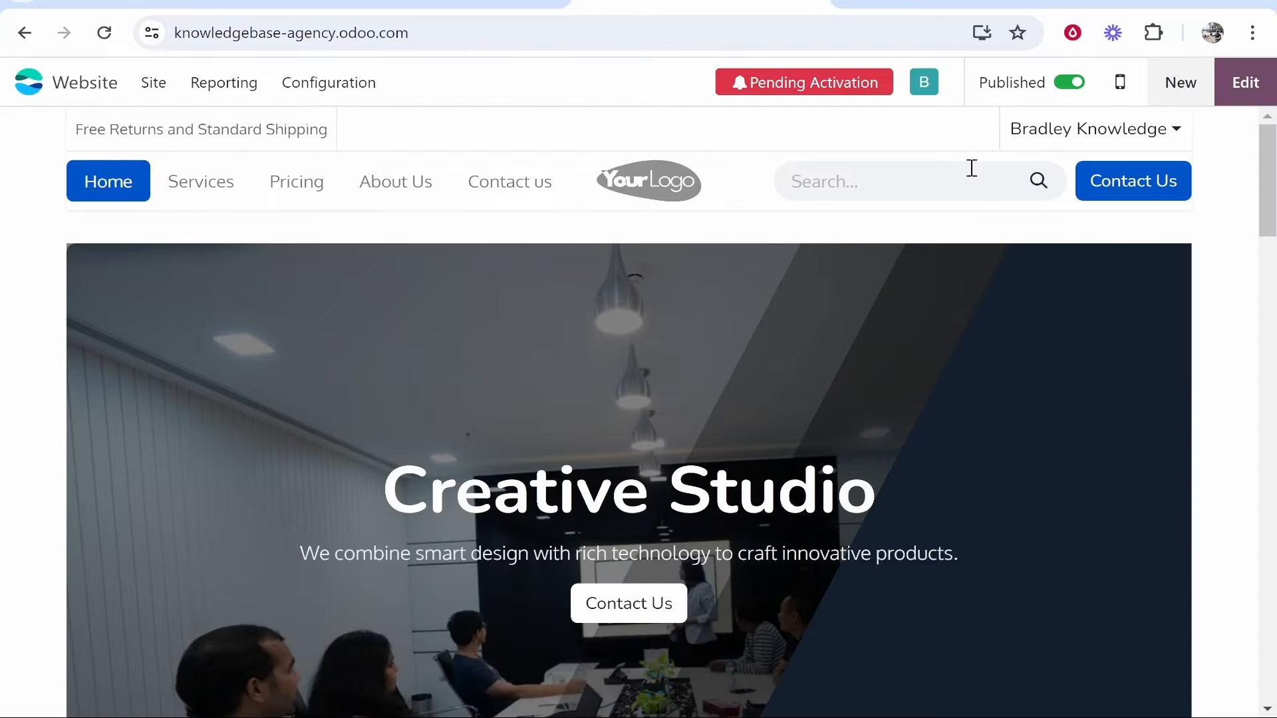
- Look through the generated homepage from the Creative Studio banner down to the Our Clients section
{"action": "scroll", "coordinate": [643, 332], "scroll_direction": "down", "scroll_amount": 20}
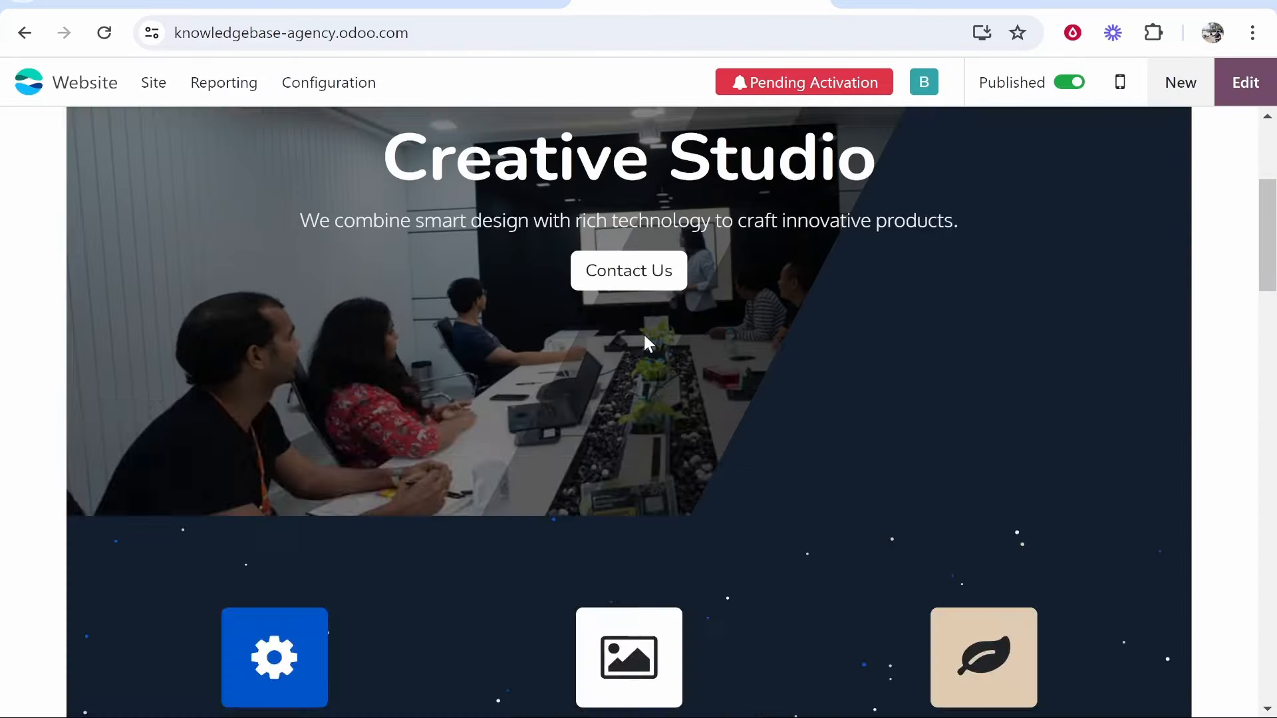
{"action": "scroll", "coordinate": [642, 333], "scroll_direction": "down", "scroll_amount": 12}
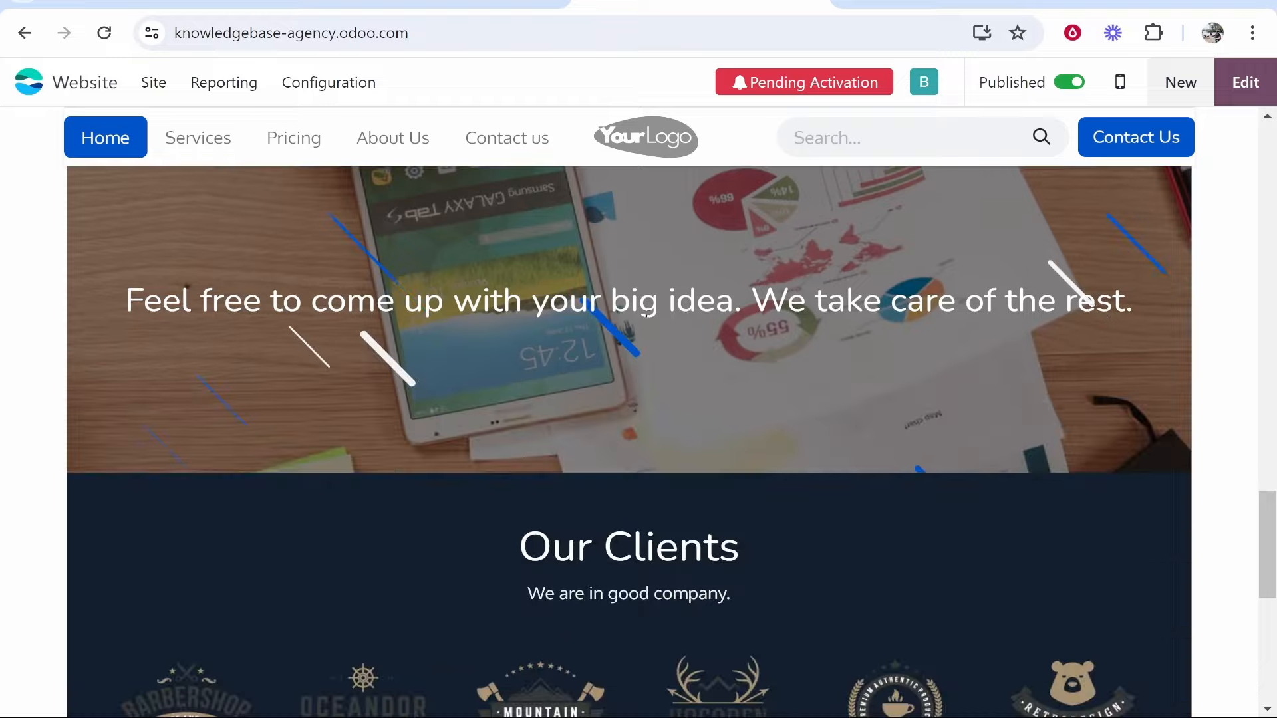
{"action": "scroll", "coordinate": [685, 336], "scroll_direction": "up", "scroll_amount": 20}
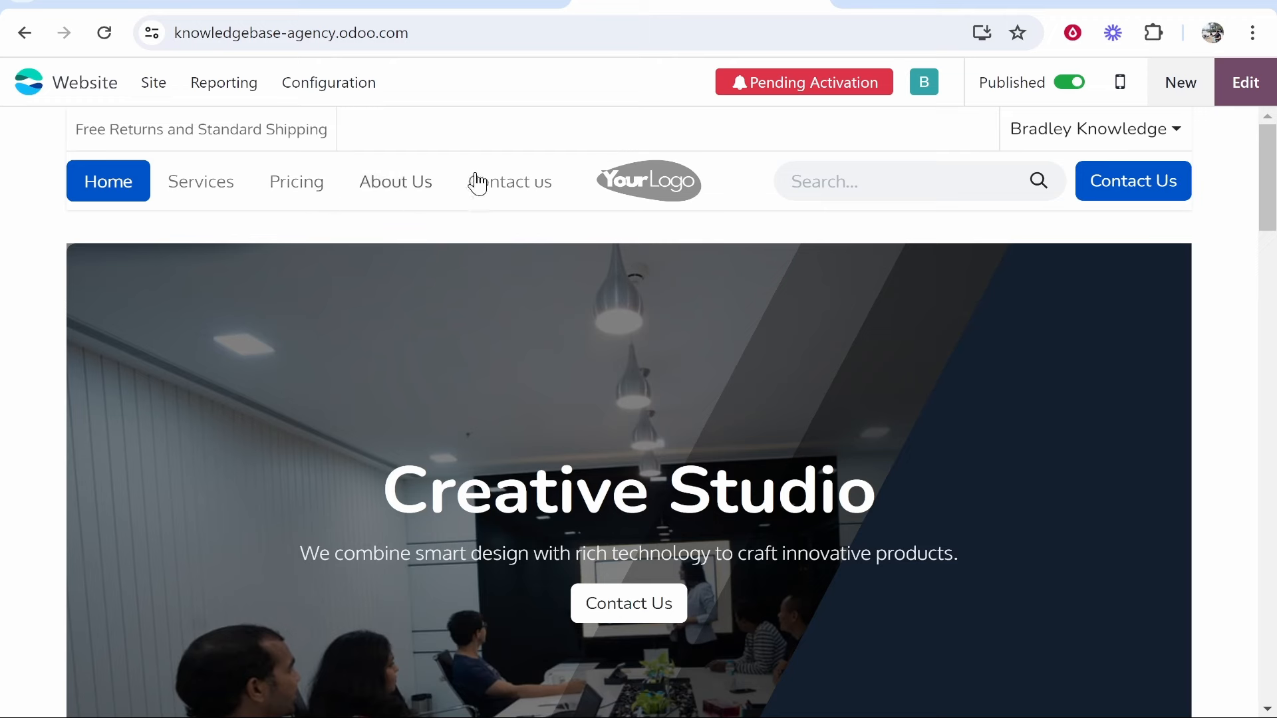
{"action": "scroll", "coordinate": [452, 359], "scroll_direction": "down", "scroll_amount": 3}
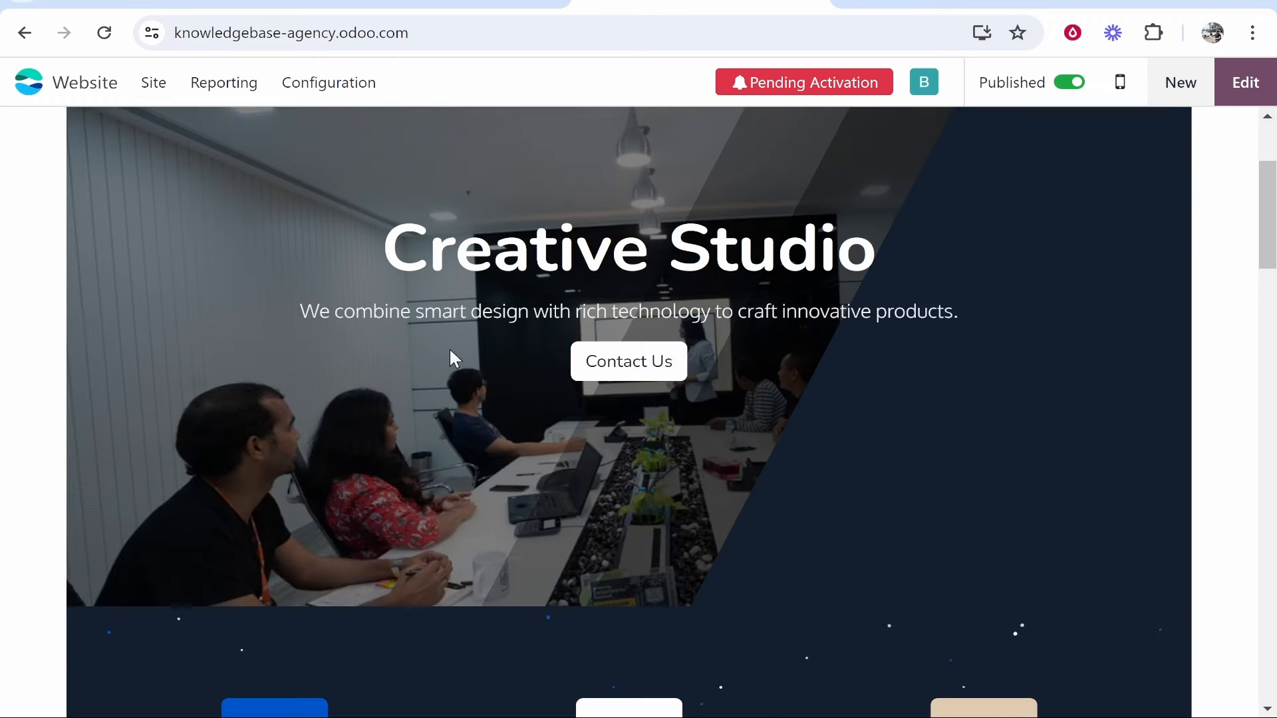
{"action": "scroll", "coordinate": [908, 326], "scroll_direction": "down", "scroll_amount": 8}
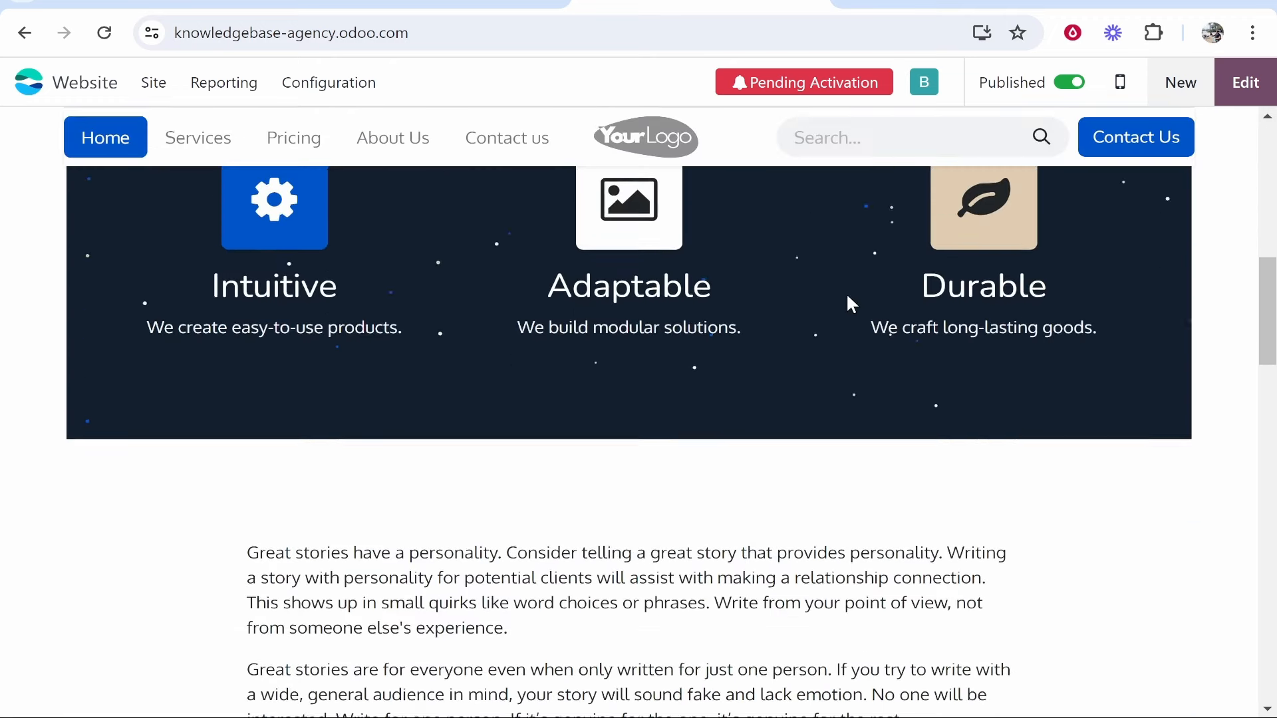
{"action": "scroll", "coordinate": [233, 219], "scroll_direction": "up", "scroll_amount": 3}
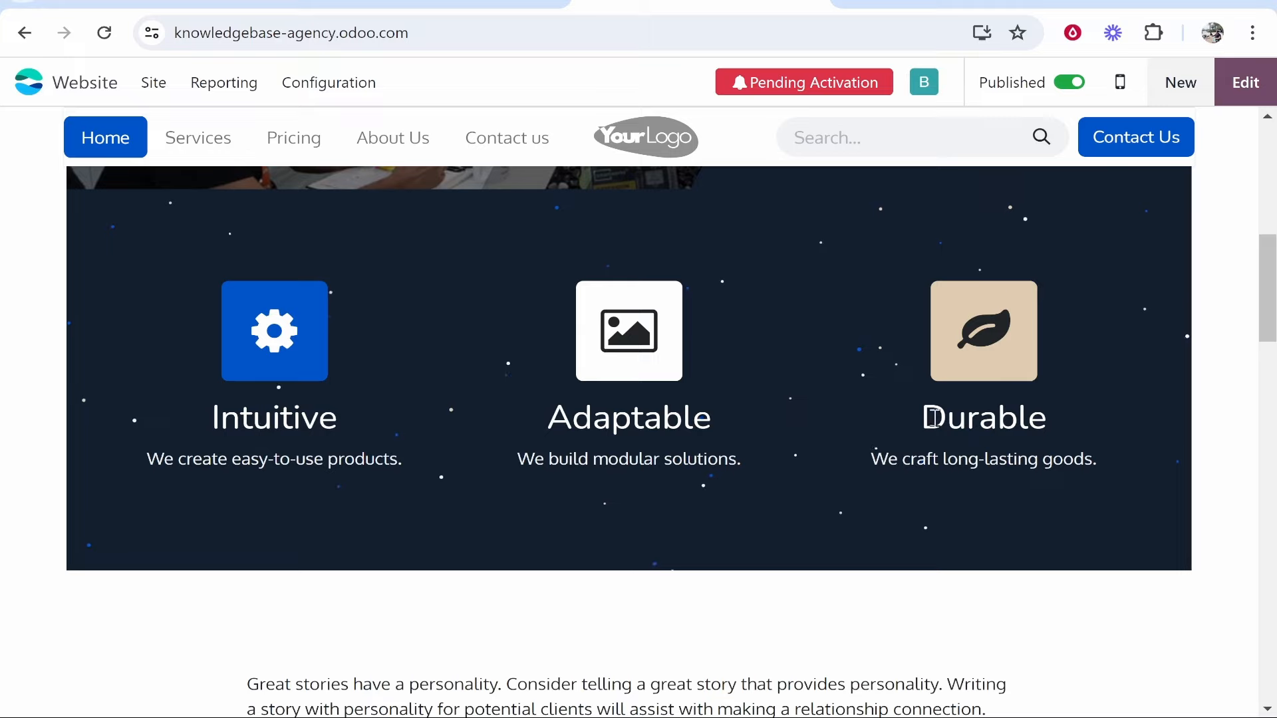
{"action": "left_click_drag", "start_coordinate": [729, 413], "coordinate": [571, 411]}
{"action": "left_click", "coordinate": [606, 330]}
{"action": "scroll", "coordinate": [626, 382], "scroll_direction": "down", "scroll_amount": 9}
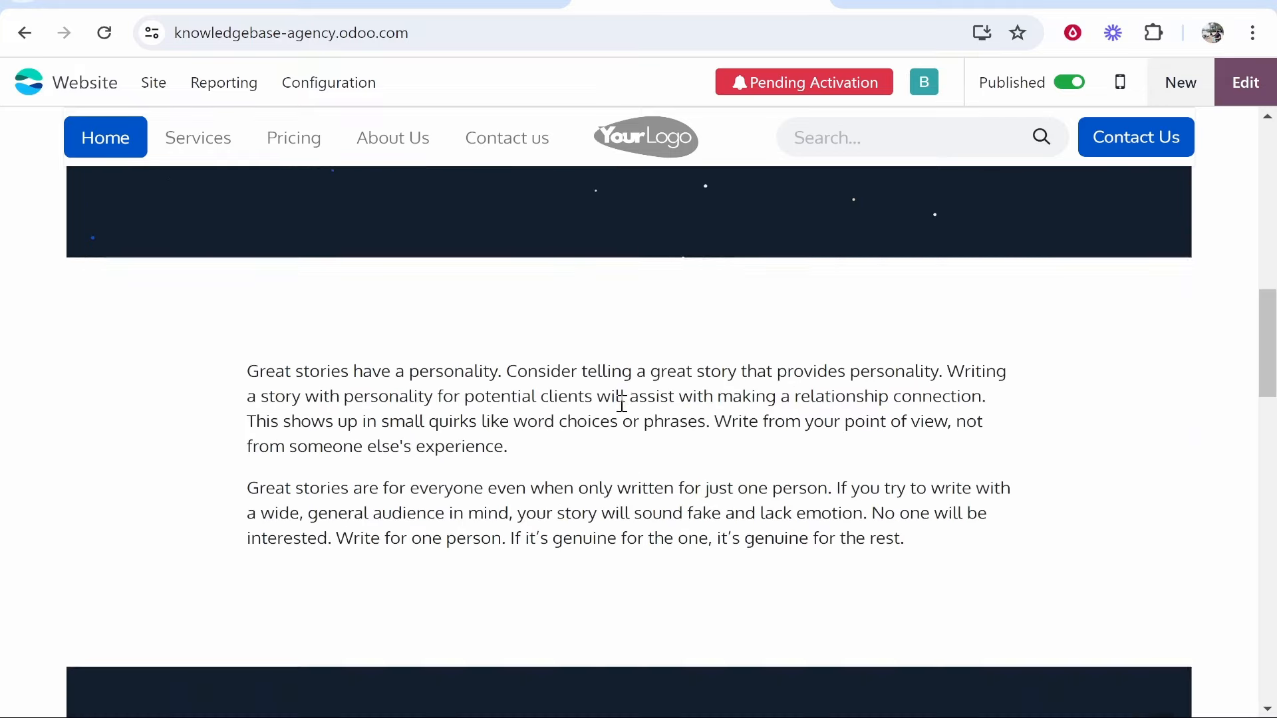
{"action": "scroll", "coordinate": [632, 405], "scroll_direction": "down", "scroll_amount": 11}
{"action": "scroll", "coordinate": [480, 368], "scroll_direction": "up", "scroll_amount": 1}
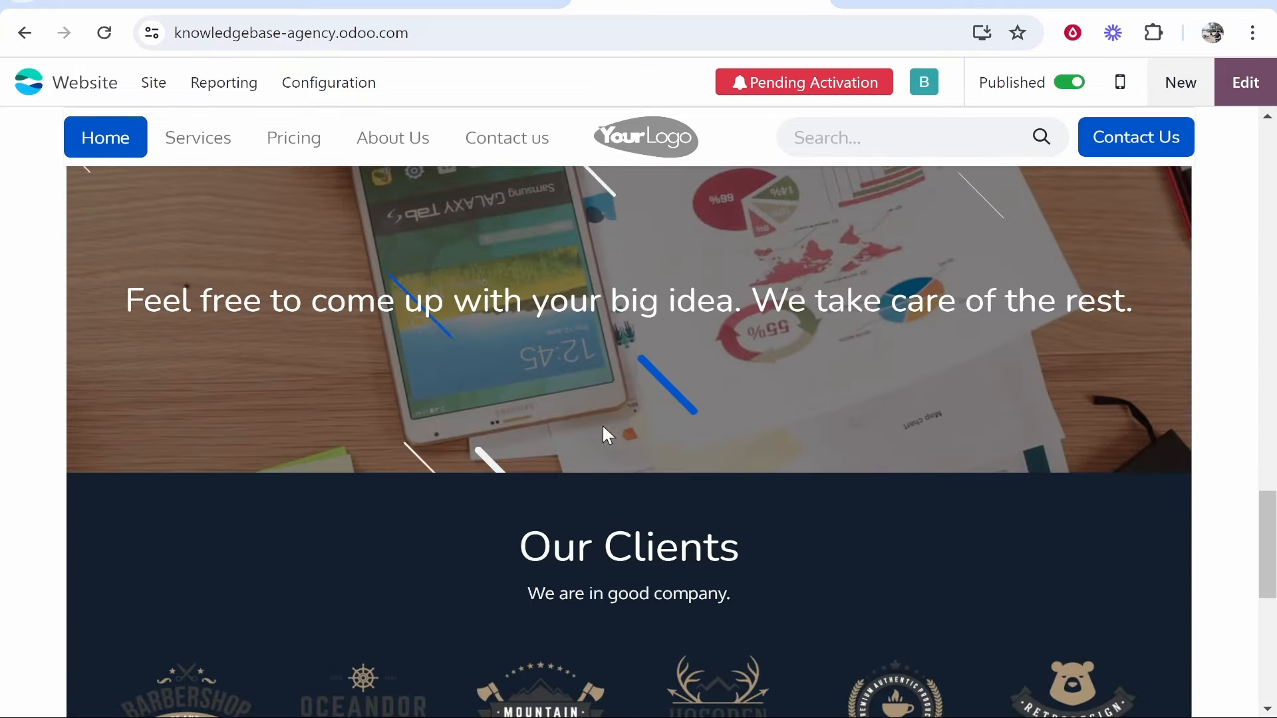
- Open the homepage in the website editor
{"action": "left_click", "coordinate": [1235, 93]}
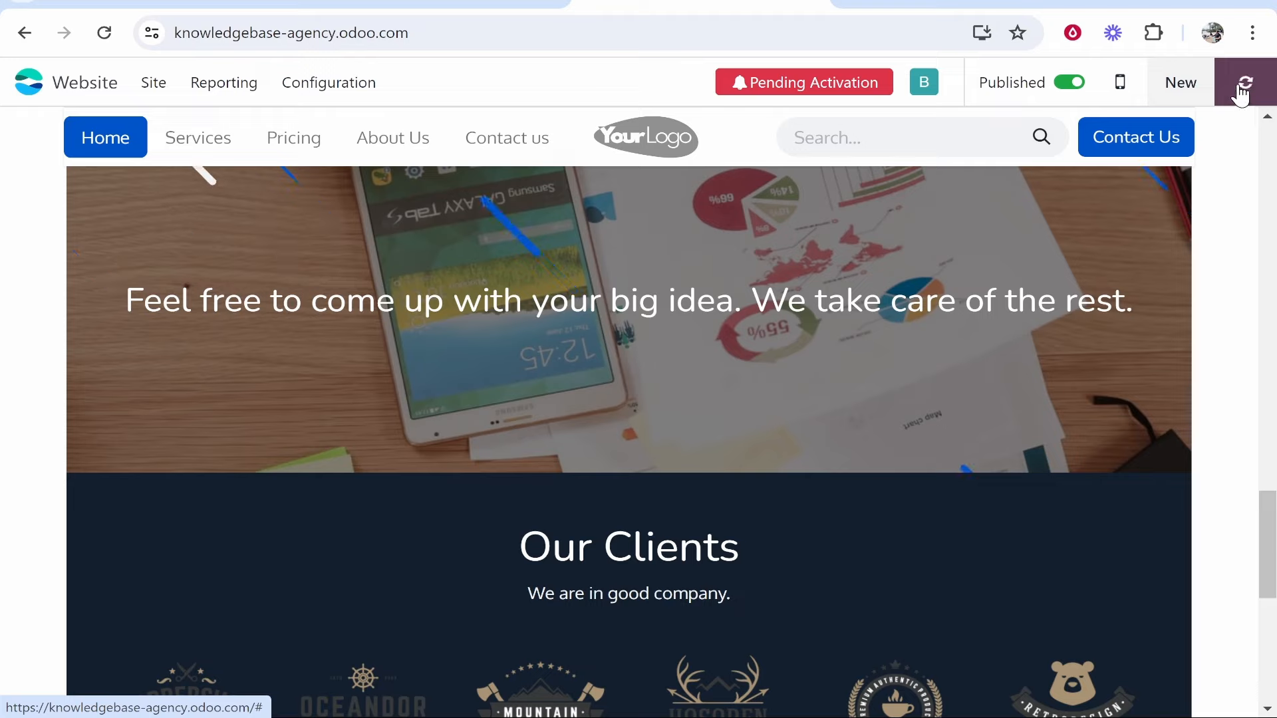
- Change the header to the rounded-bar template with the menu directly beside the logo, and save the page
{"action": "scroll", "coordinate": [461, 296], "scroll_direction": "up", "scroll_amount": 15}
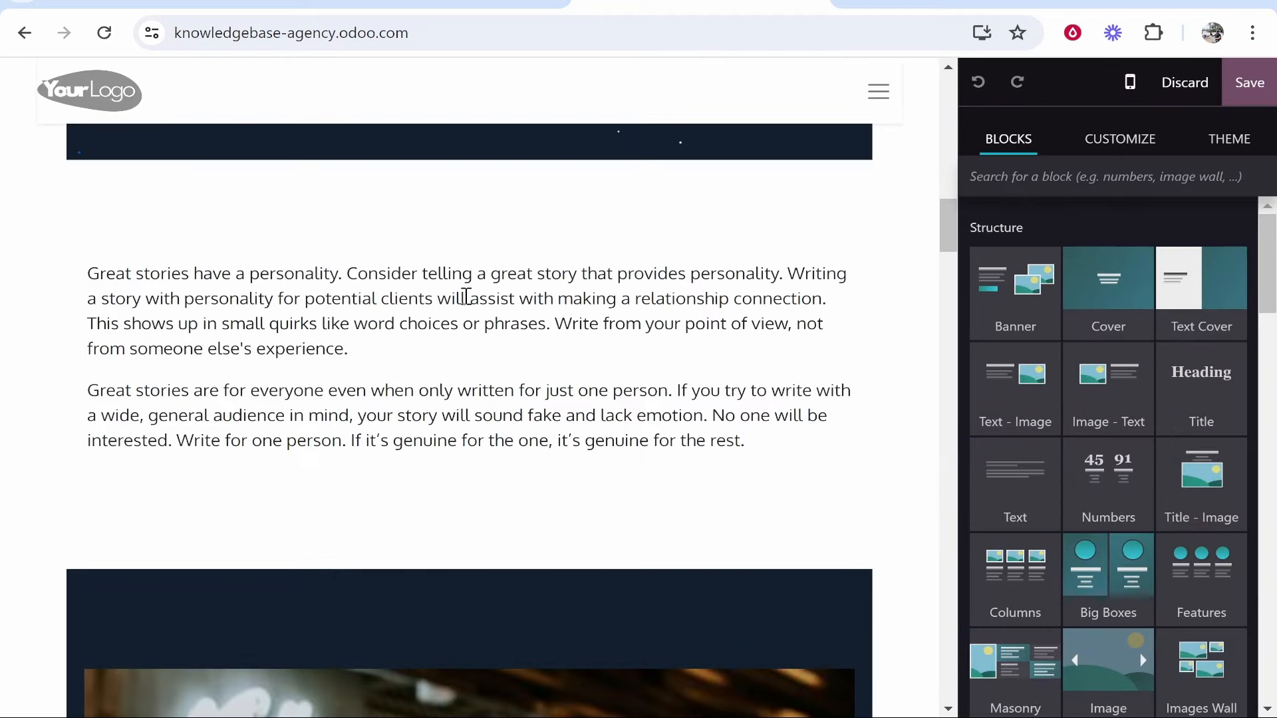
{"action": "scroll", "coordinate": [463, 303], "scroll_direction": "up", "scroll_amount": 5}
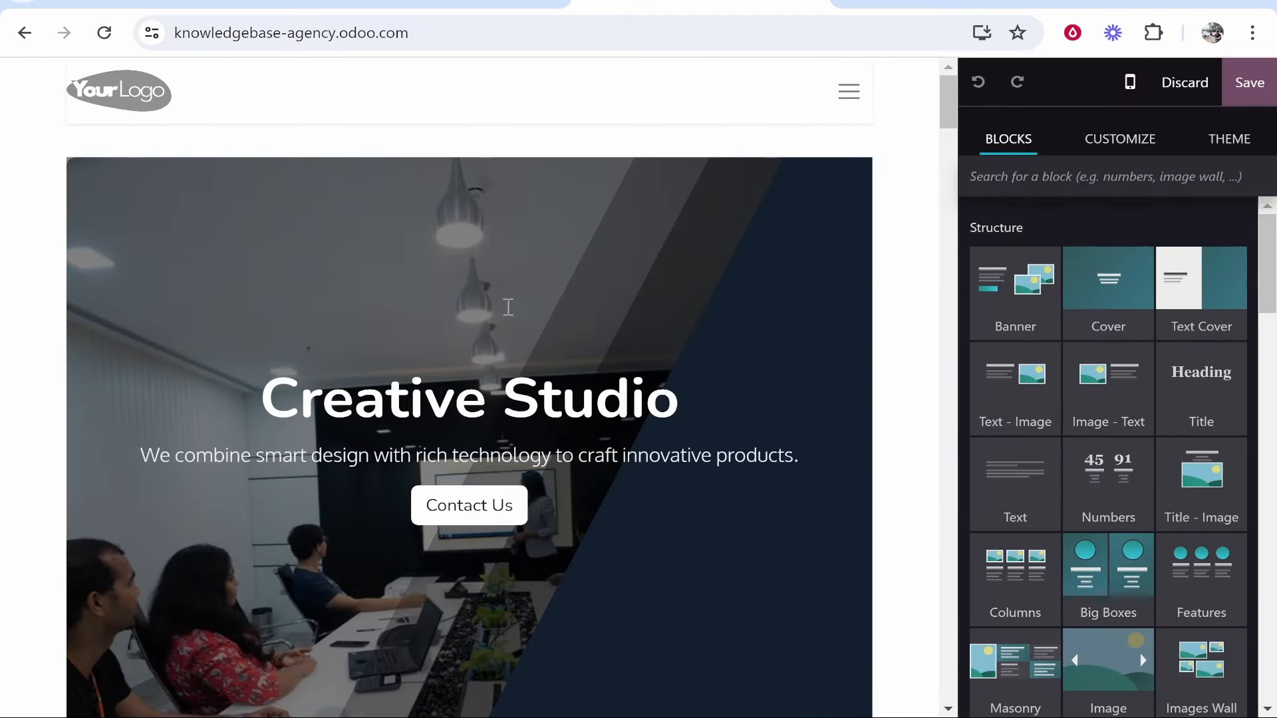
{"action": "key", "text": "ctrl+minus"}
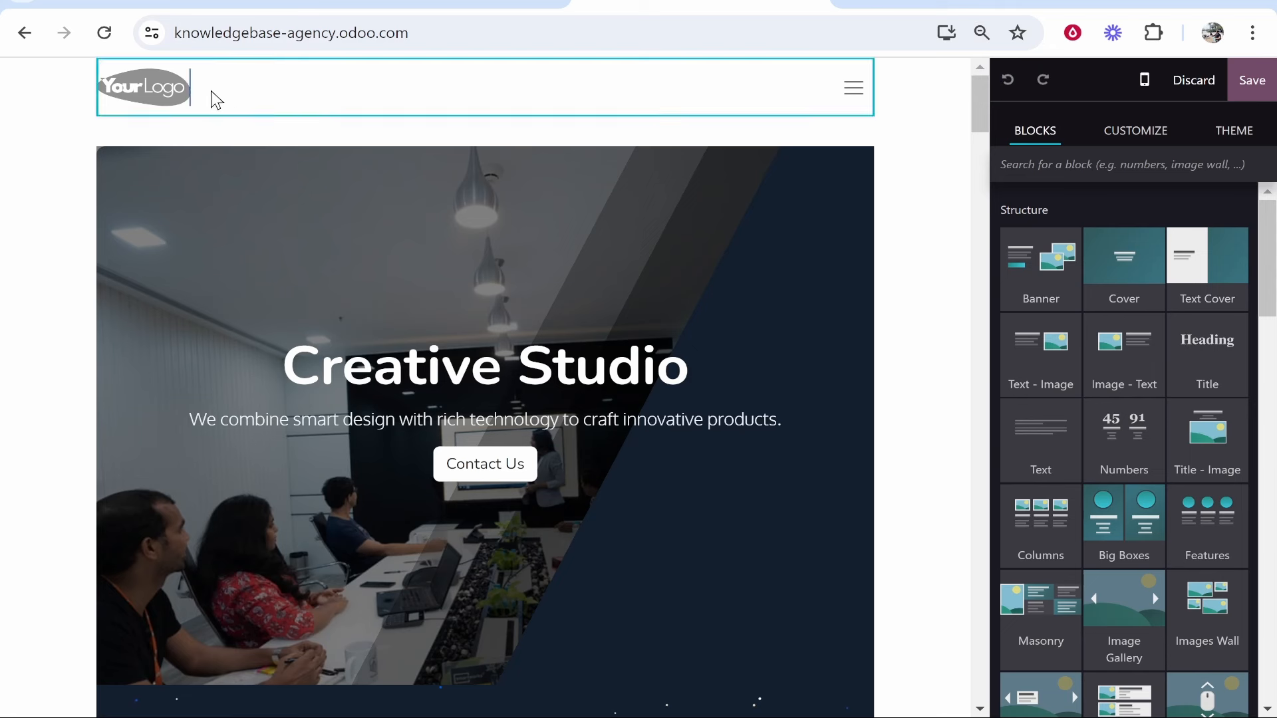
{"action": "left_click", "coordinate": [213, 101]}
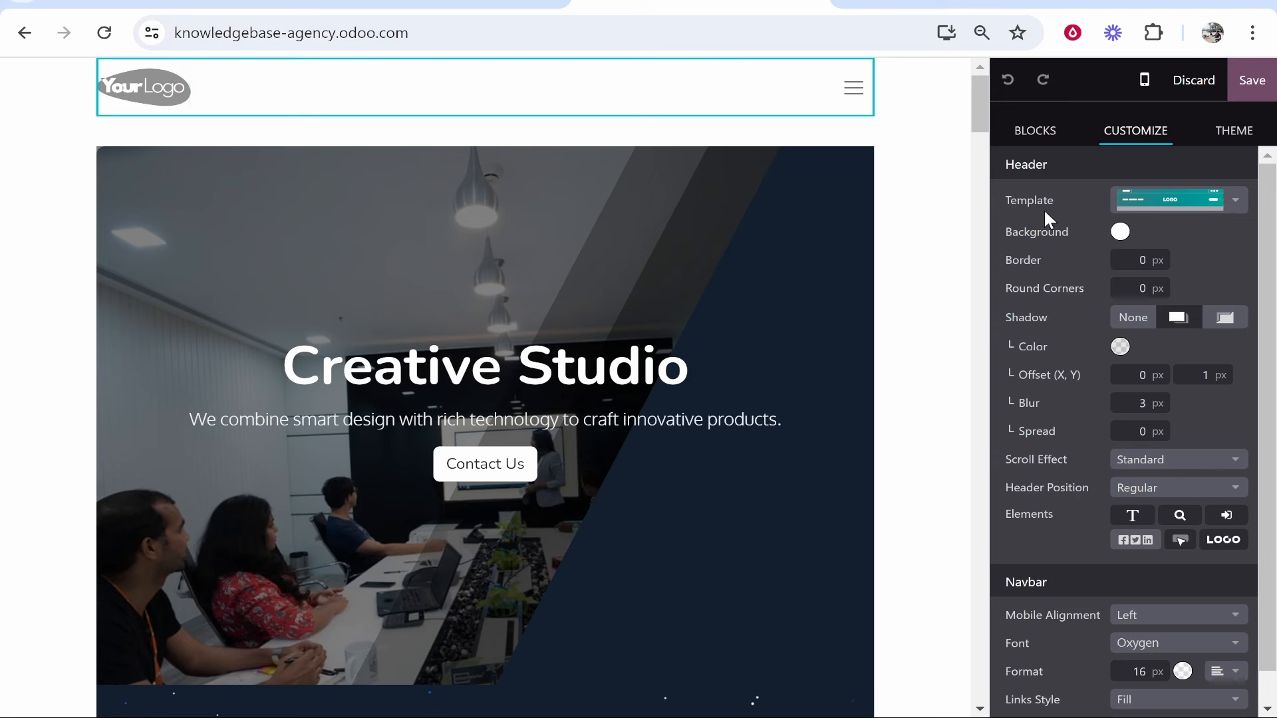
{"action": "left_click", "coordinate": [1217, 208]}
{"action": "scroll", "coordinate": [1143, 356], "scroll_direction": "down", "scroll_amount": 1}
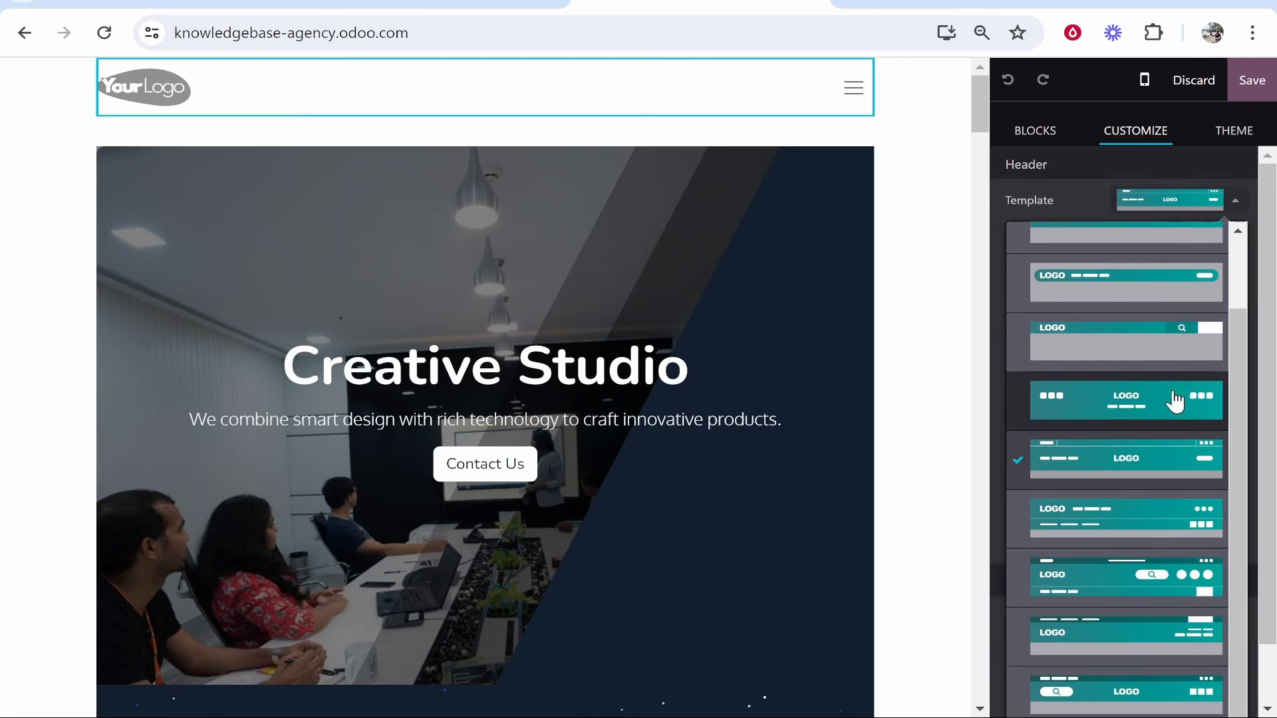
{"action": "left_click", "coordinate": [1096, 290]}
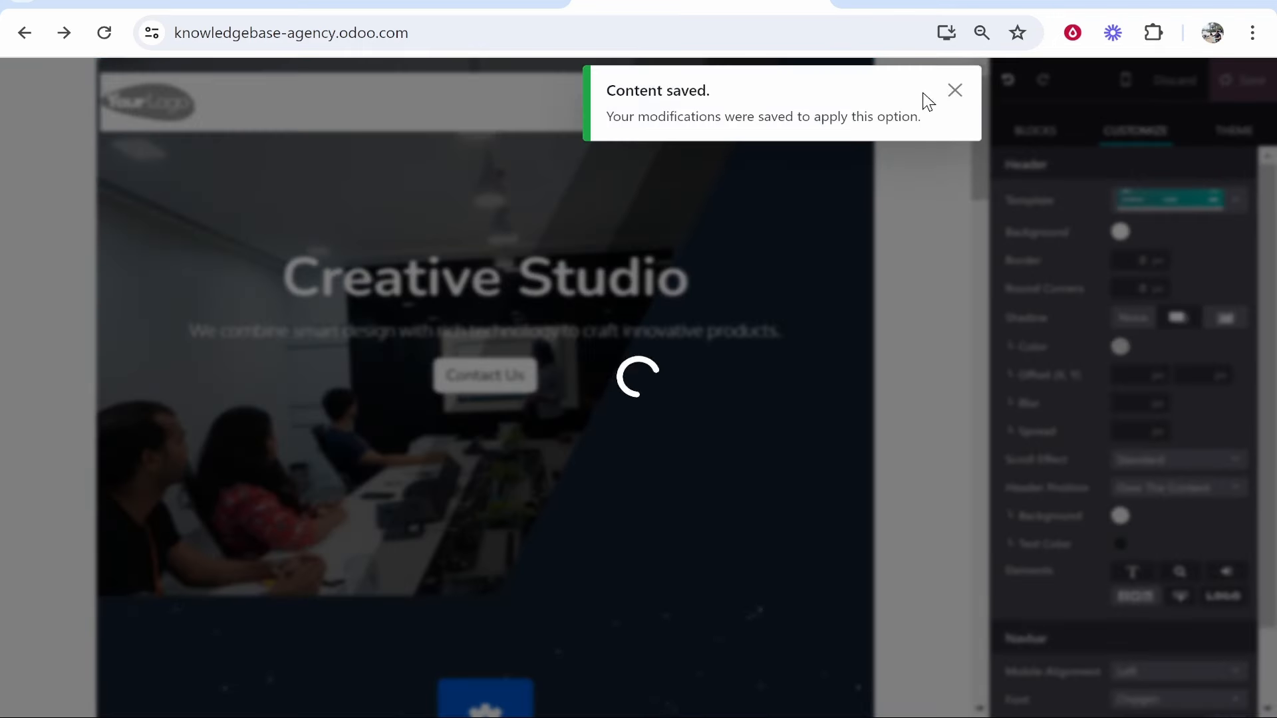
{"action": "left_click", "coordinate": [955, 98]}
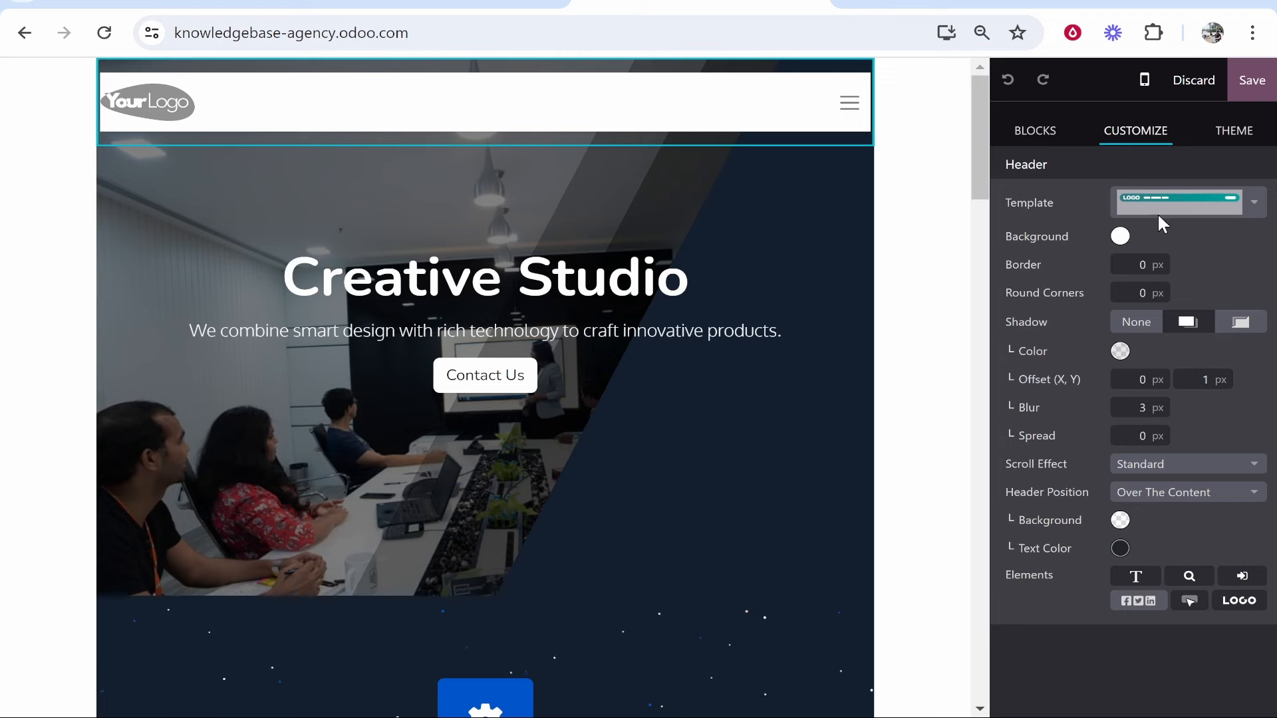
{"action": "left_click", "coordinate": [1267, 79]}
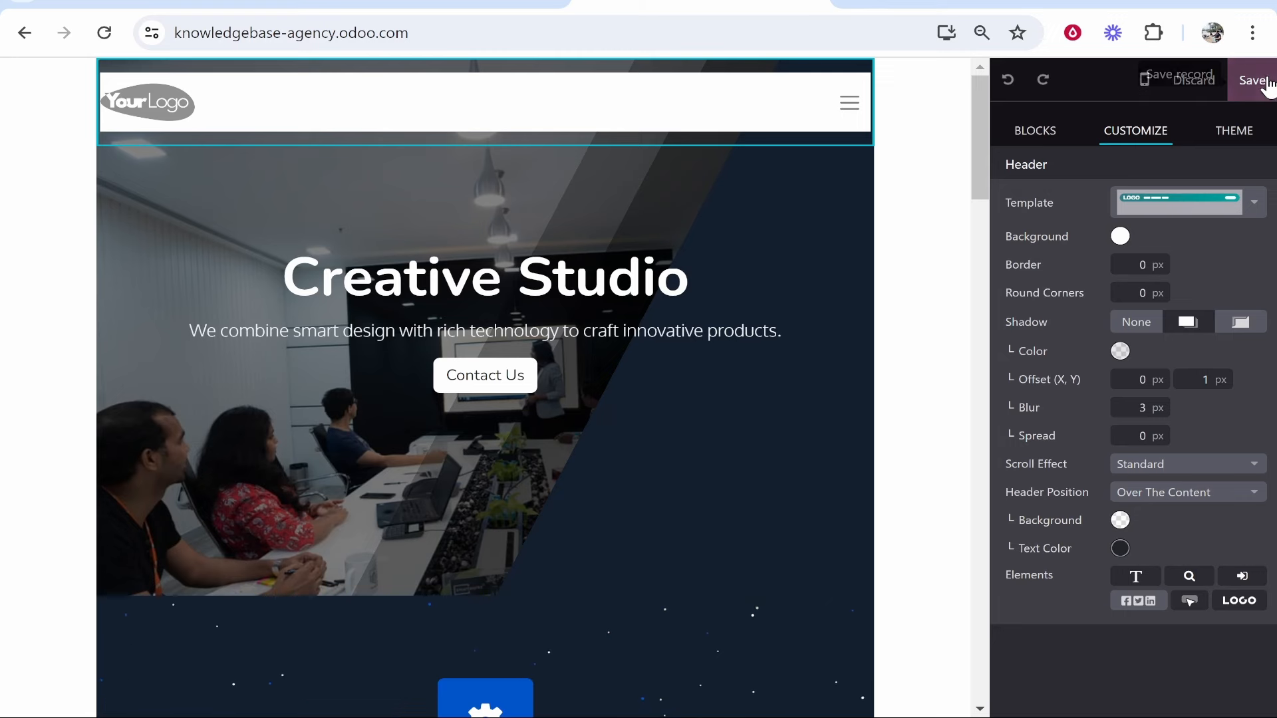
- Check how the new header behaves over the homepage sections from the banner down to the photo grid
{"action": "scroll", "coordinate": [177, 165], "scroll_direction": "down", "scroll_amount": 5}
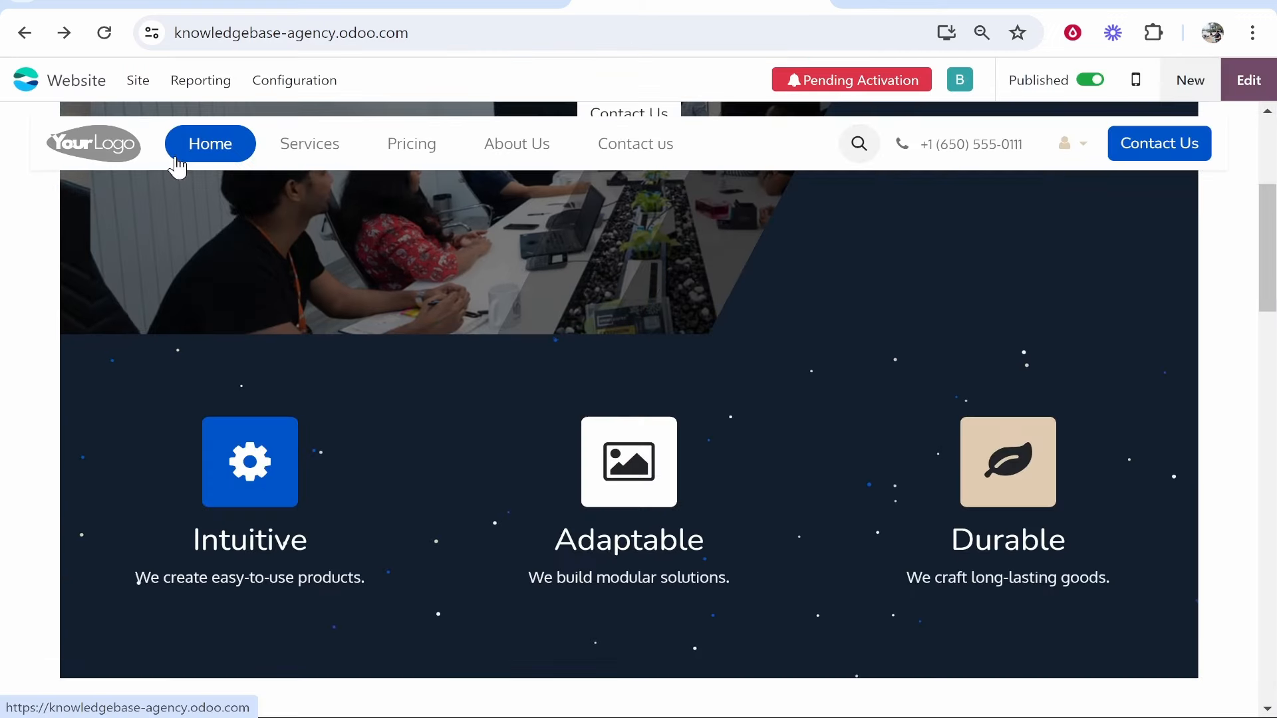
{"action": "scroll", "coordinate": [602, 193], "scroll_direction": "up", "scroll_amount": 5}
{"action": "scroll", "coordinate": [884, 370], "scroll_direction": "down", "scroll_amount": 7}
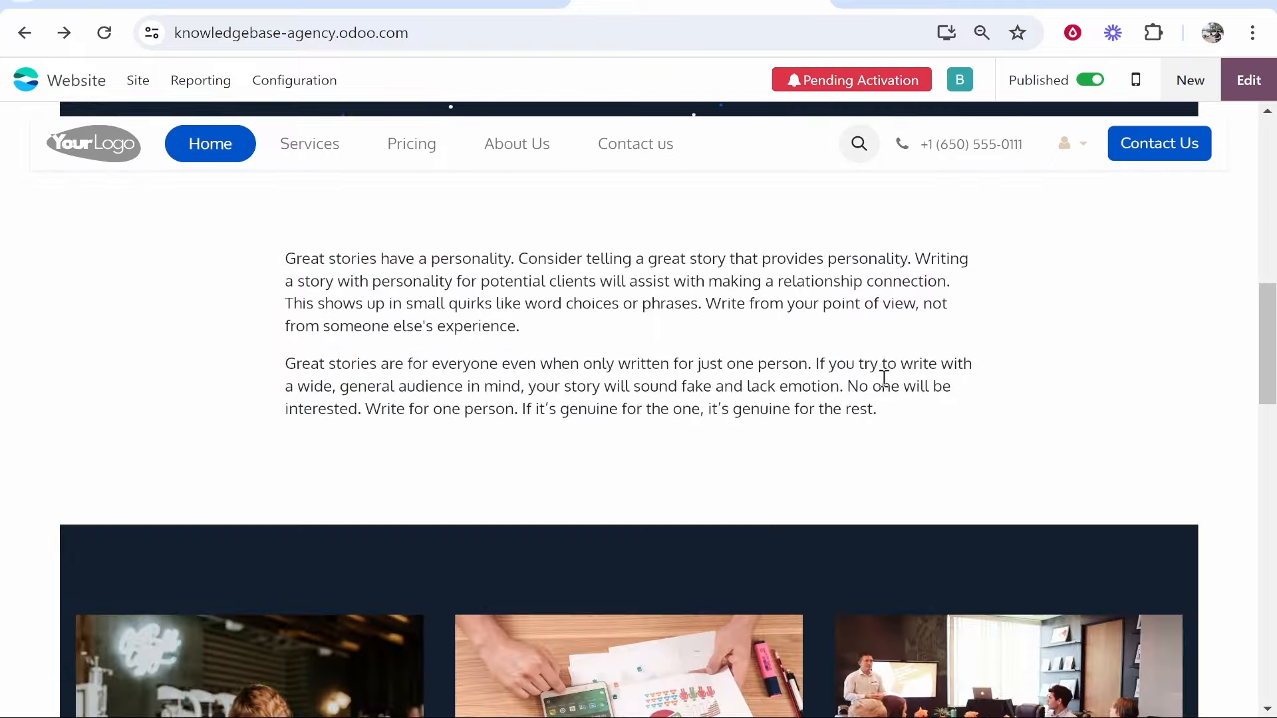
{"action": "scroll", "coordinate": [871, 373], "scroll_direction": "up", "scroll_amount": 7}
{"action": "scroll", "coordinate": [843, 337], "scroll_direction": "down", "scroll_amount": 5}
{"action": "scroll", "coordinate": [761, 273], "scroll_direction": "down", "scroll_amount": 5}
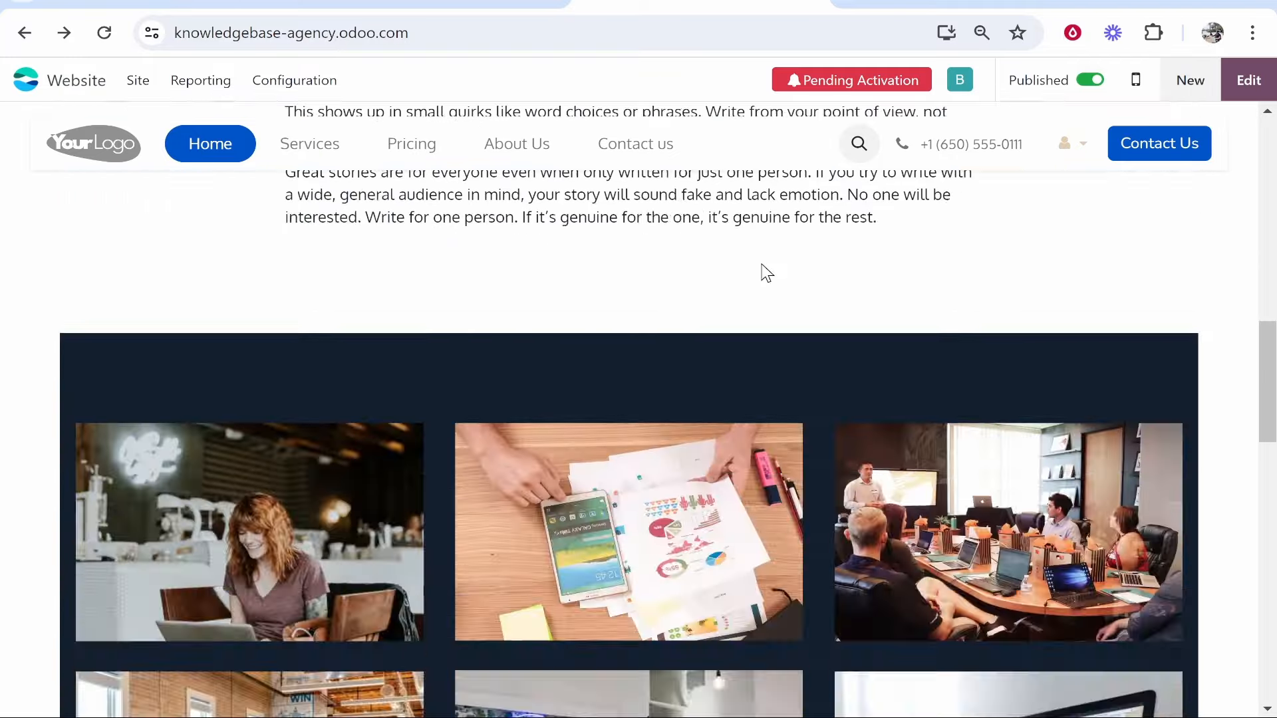
{"action": "scroll", "coordinate": [763, 280], "scroll_direction": "up", "scroll_amount": 10}
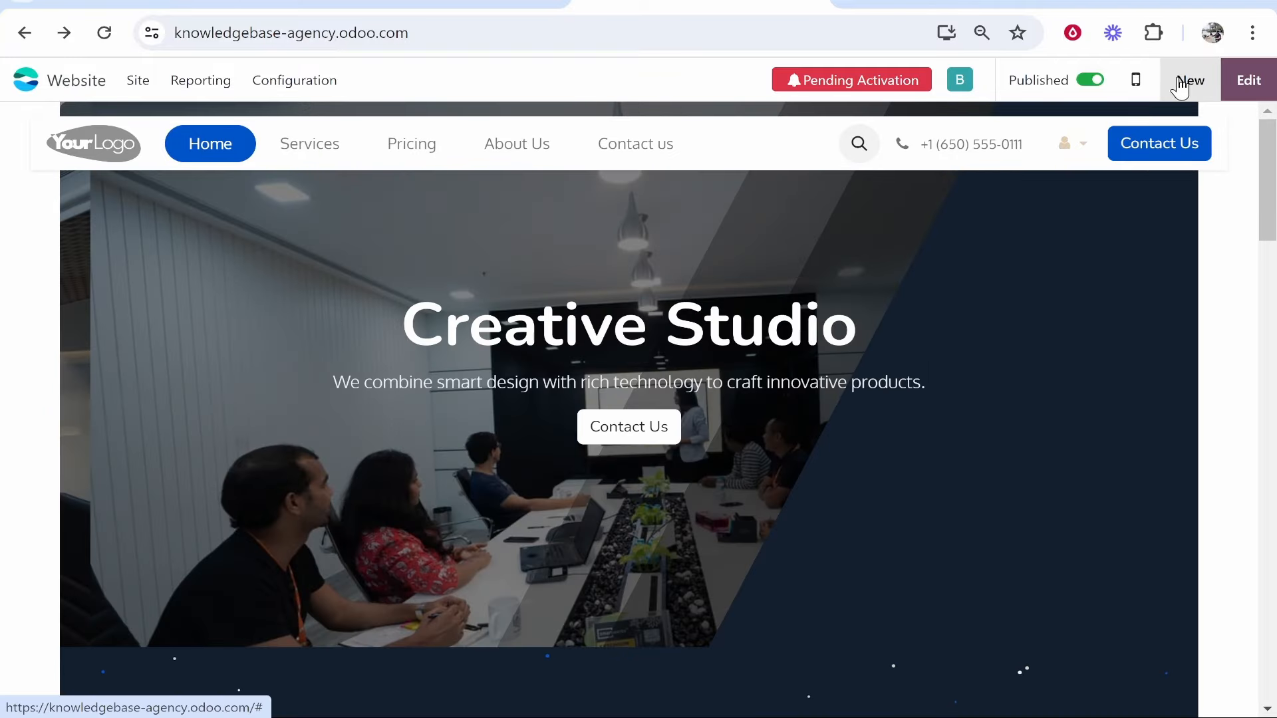
- Set the header's scroll effect to Fade Out, preview it on the homepage and save the page
{"action": "left_click", "coordinate": [1252, 85]}
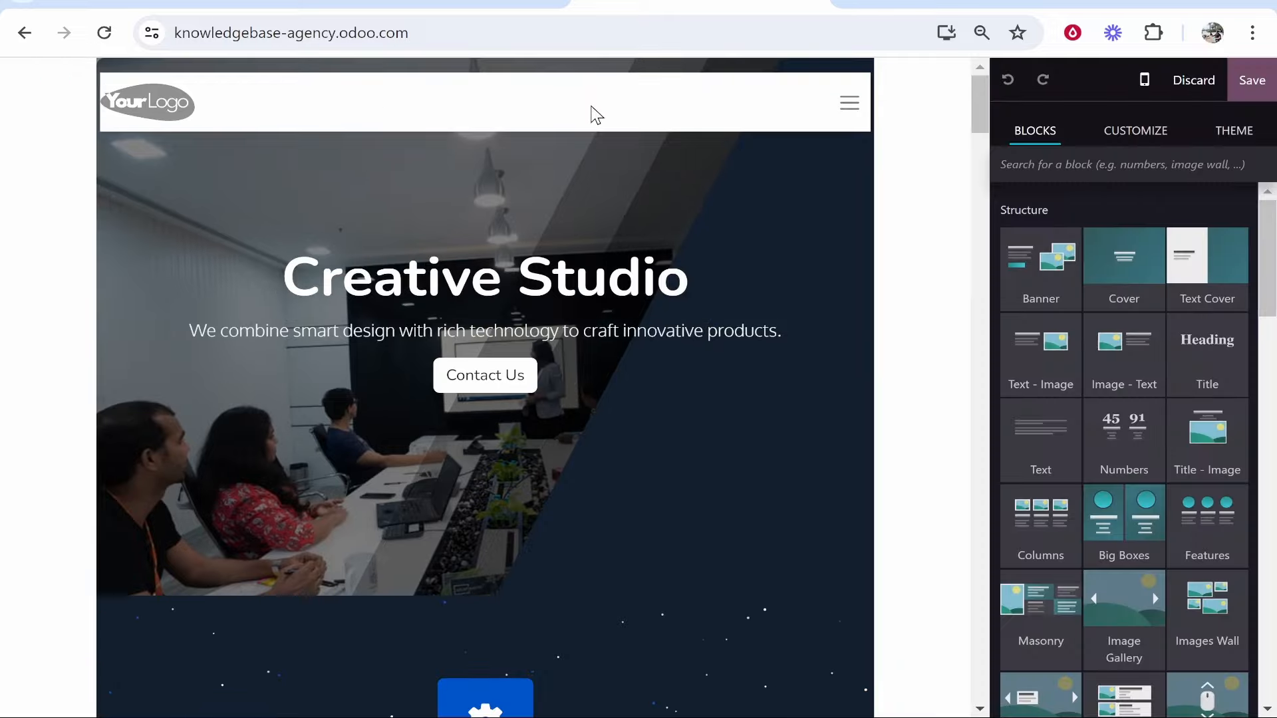
{"action": "left_click", "coordinate": [570, 109]}
{"action": "scroll", "coordinate": [1192, 298], "scroll_direction": "down", "scroll_amount": 1}
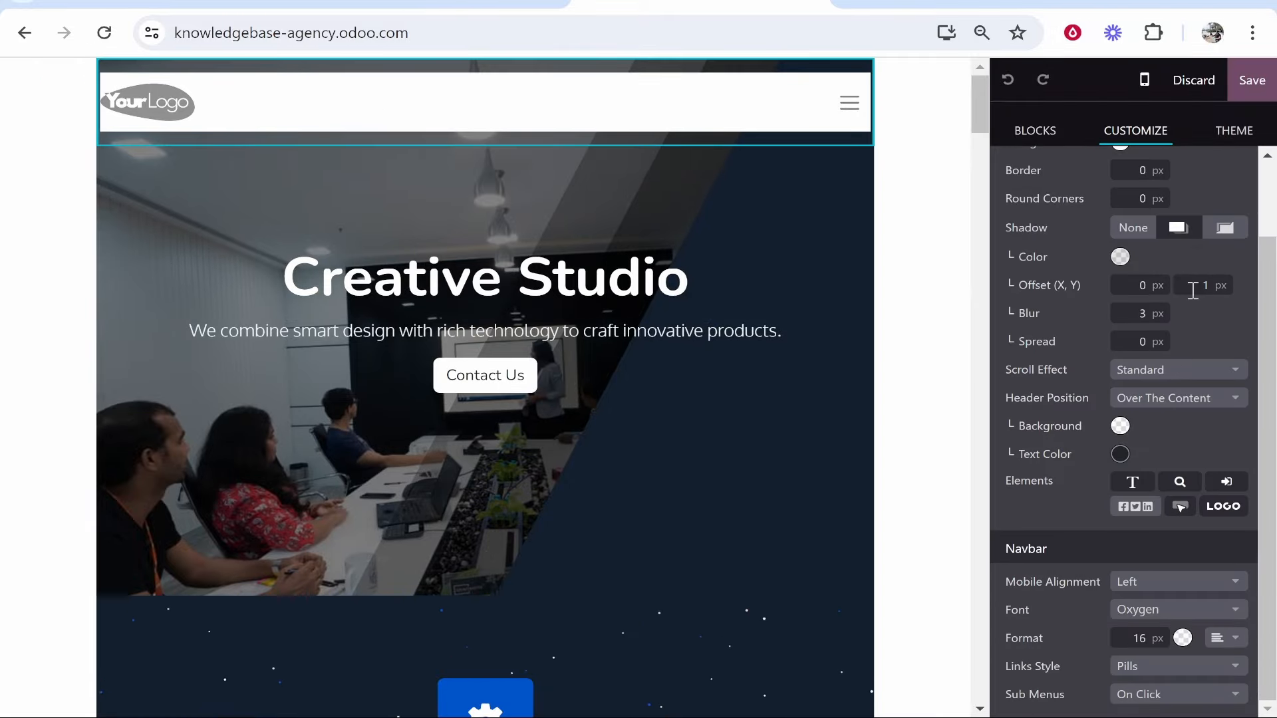
{"action": "scroll", "coordinate": [1050, 226], "scroll_direction": "up", "scroll_amount": 1}
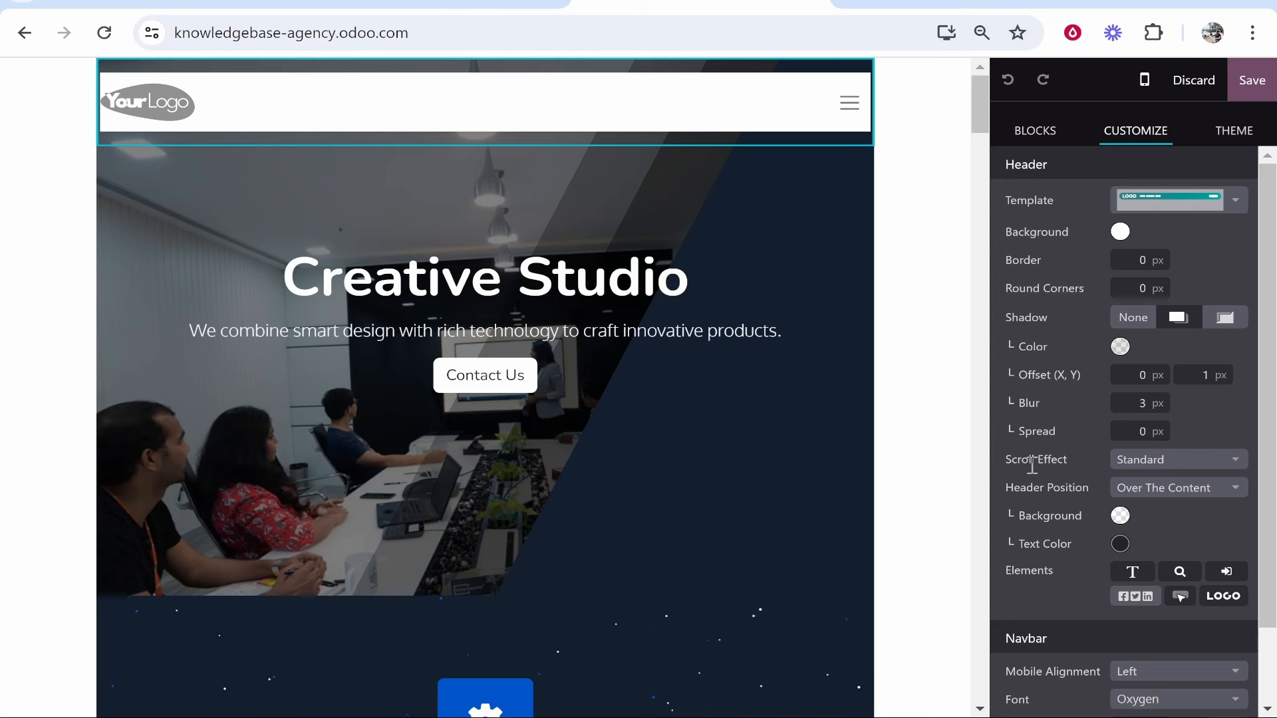
{"action": "left_click", "coordinate": [1151, 459]}
{"action": "scroll", "coordinate": [1134, 521], "scroll_direction": "down", "scroll_amount": 3}
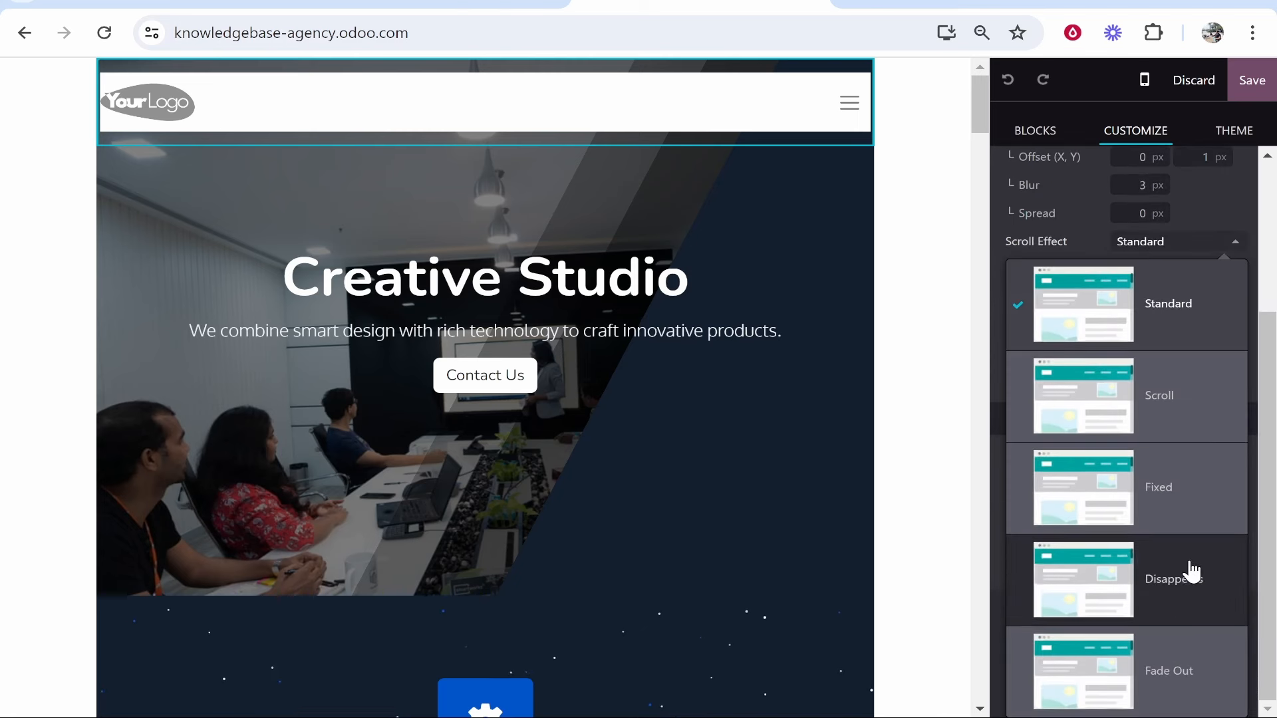
{"action": "left_click", "coordinate": [1191, 662]}
{"action": "scroll", "coordinate": [707, 233], "scroll_direction": "down", "scroll_amount": 6}
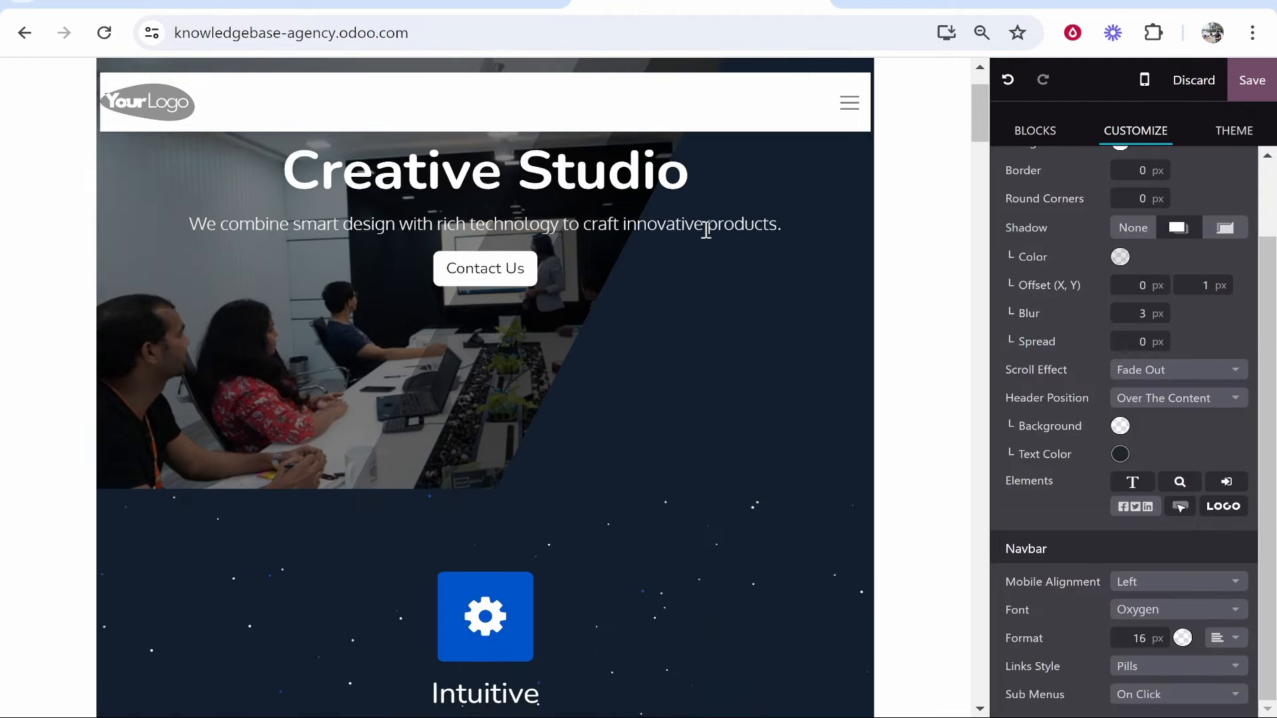
{"action": "scroll", "coordinate": [704, 231], "scroll_direction": "up", "scroll_amount": 5}
{"action": "scroll", "coordinate": [703, 234], "scroll_direction": "up", "scroll_amount": 2}
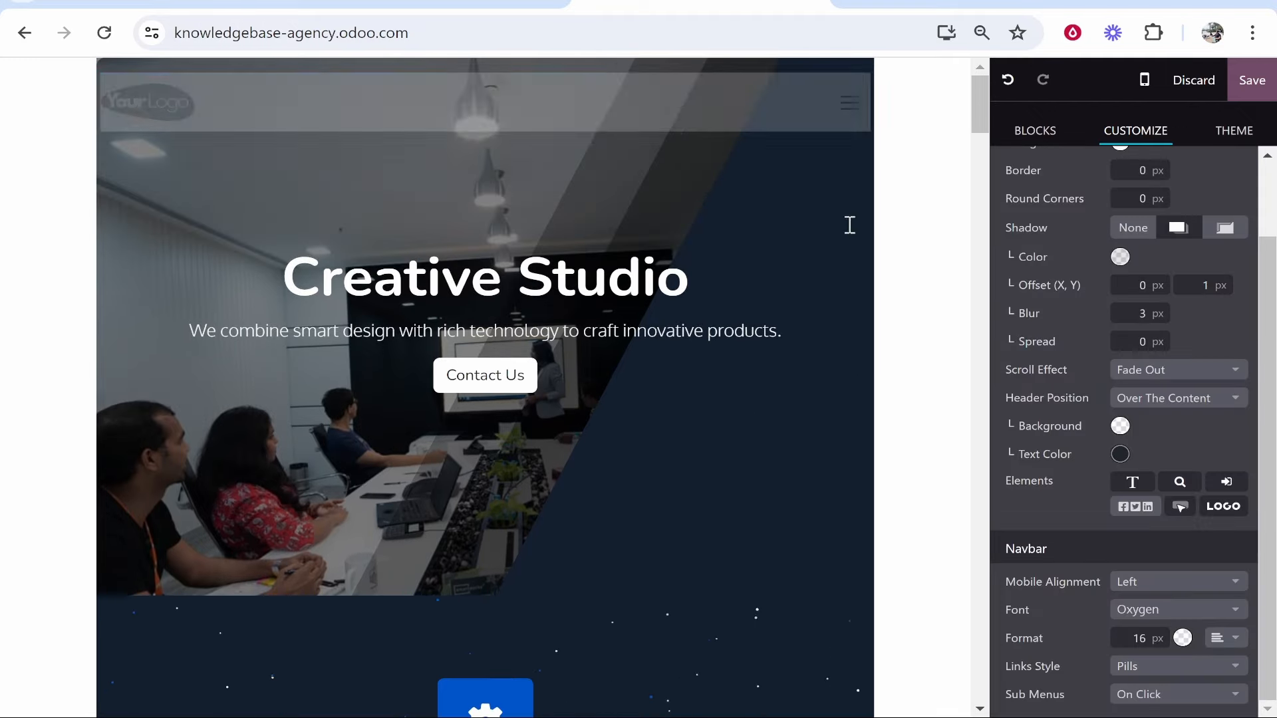
{"action": "left_click", "coordinate": [1269, 81]}
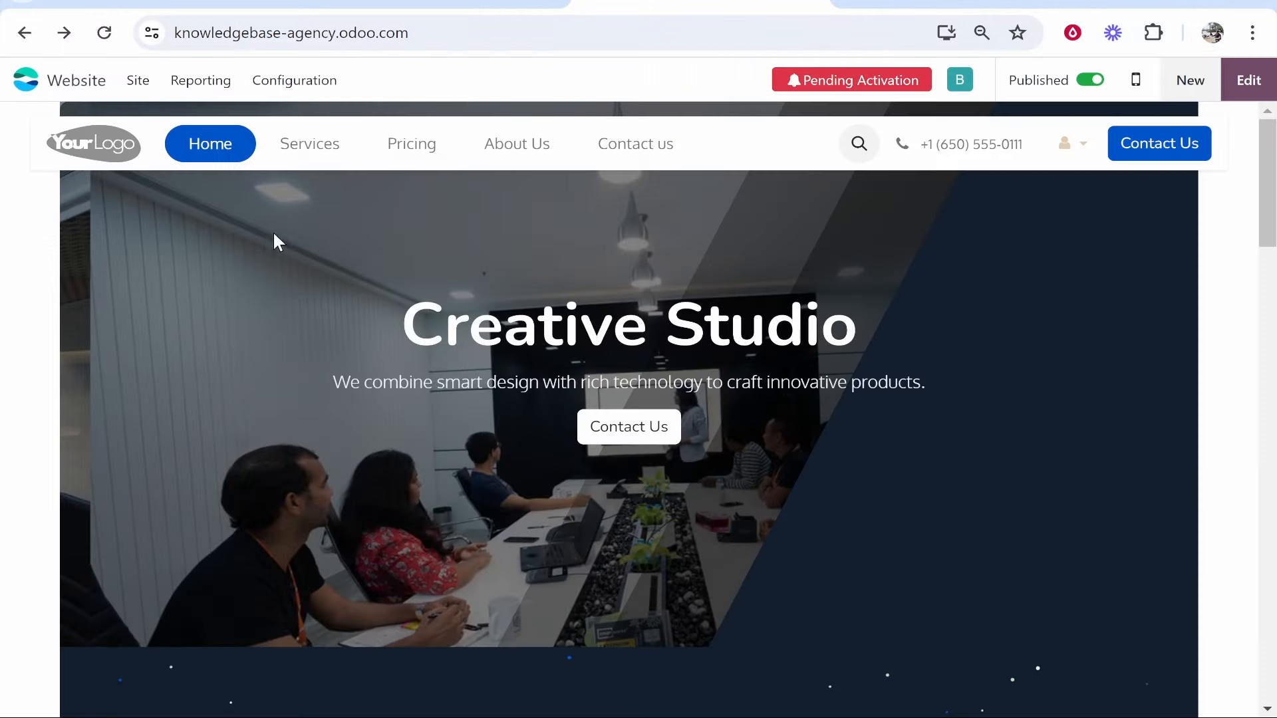
- Look through the Services page and visit the Pricing page before returning to the homepage to check its header
{"action": "left_click", "coordinate": [317, 154]}
{"action": "scroll", "coordinate": [570, 353], "scroll_direction": "down", "scroll_amount": 15}
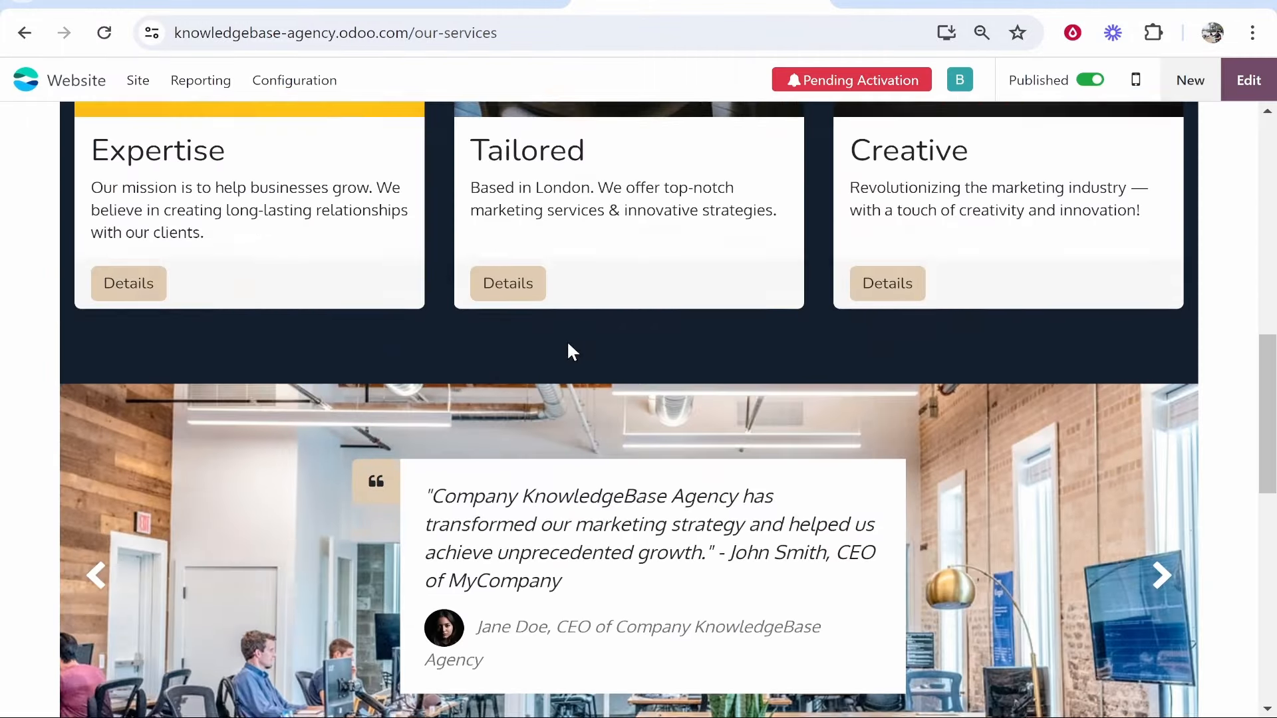
{"action": "scroll", "coordinate": [568, 345], "scroll_direction": "up", "scroll_amount": 13}
{"action": "scroll", "coordinate": [570, 352], "scroll_direction": "up", "scroll_amount": 5}
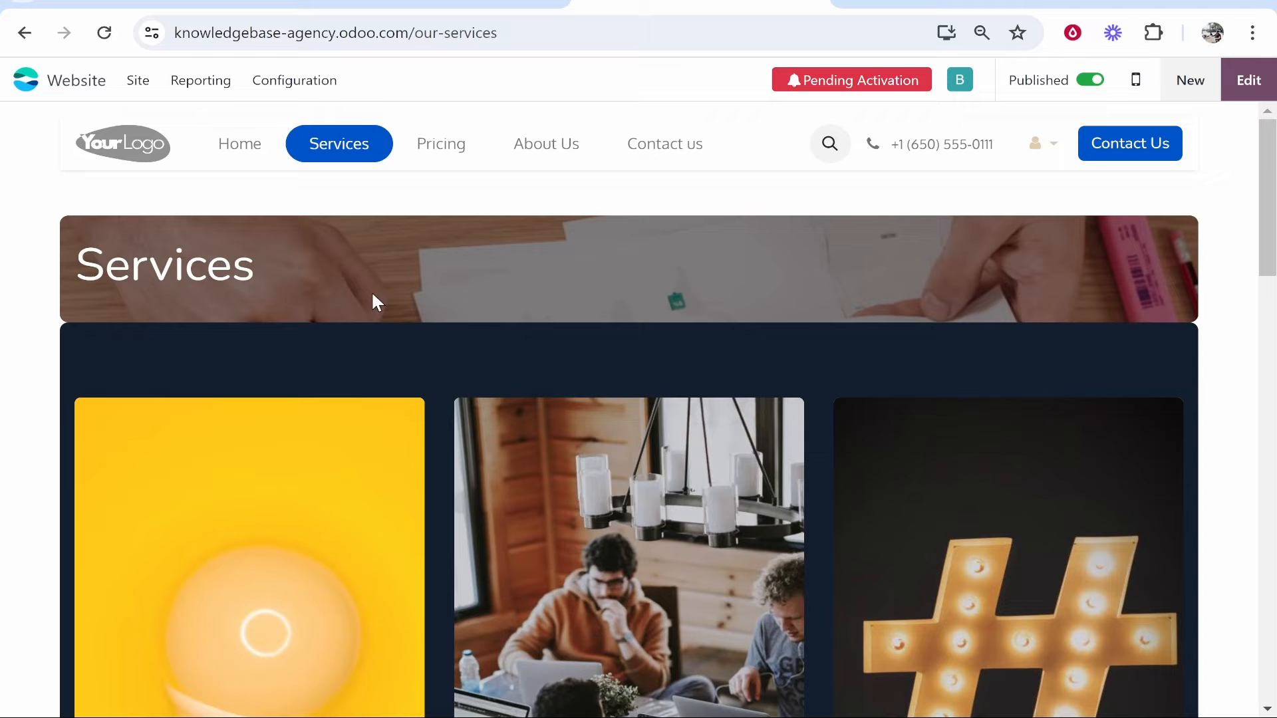
{"action": "left_click", "coordinate": [431, 157]}
{"action": "left_click", "coordinate": [240, 152]}
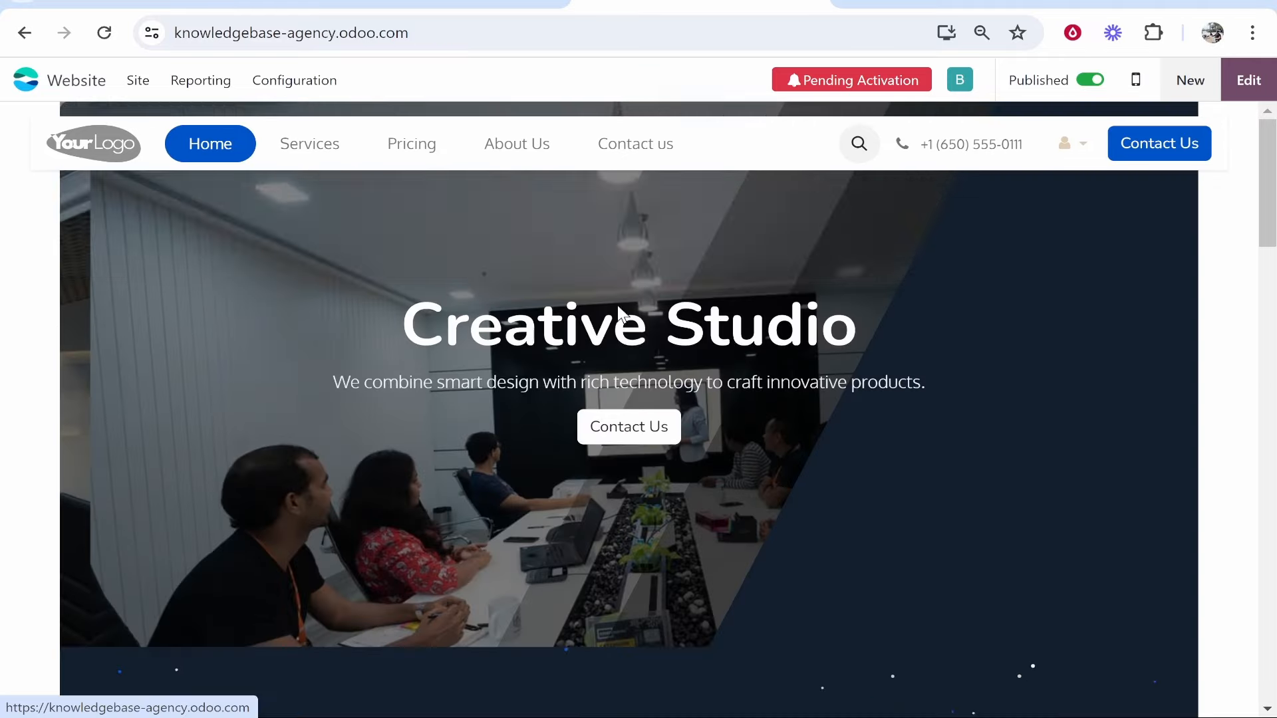
{"action": "scroll", "coordinate": [921, 422], "scroll_direction": "down", "scroll_amount": 4}
{"action": "scroll", "coordinate": [918, 419], "scroll_direction": "up", "scroll_amount": 4}
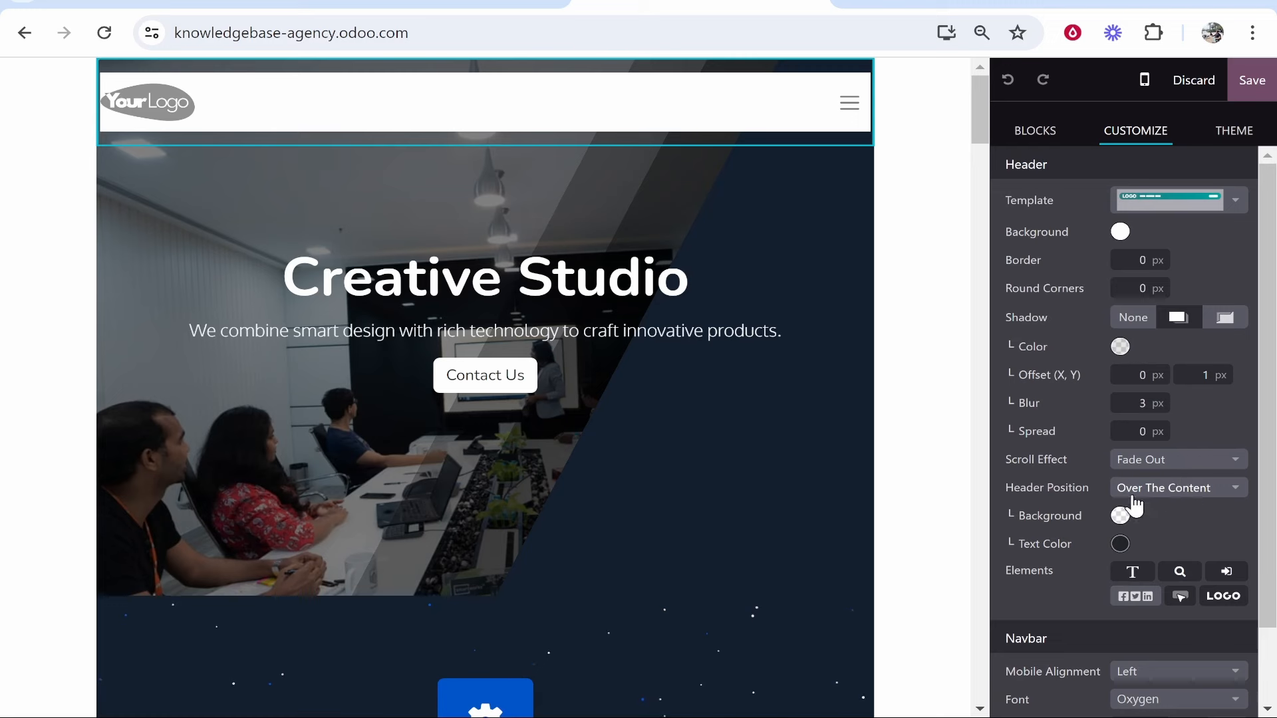
- Set the navbar's mobile alignment to Center and check the homepage in the mobile preview
{"action": "scroll", "coordinate": [1155, 529], "scroll_direction": "down", "scroll_amount": 1}
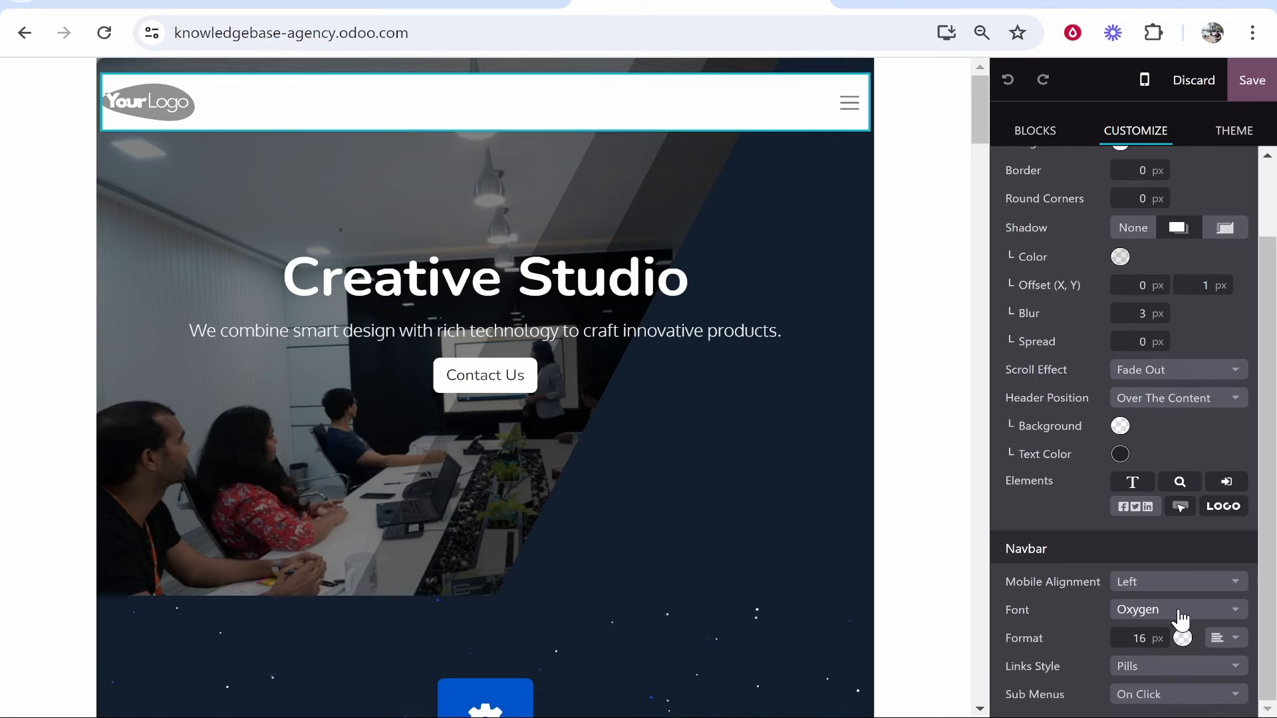
{"action": "left_click", "coordinate": [1131, 582]}
{"action": "left_click", "coordinate": [1051, 651]}
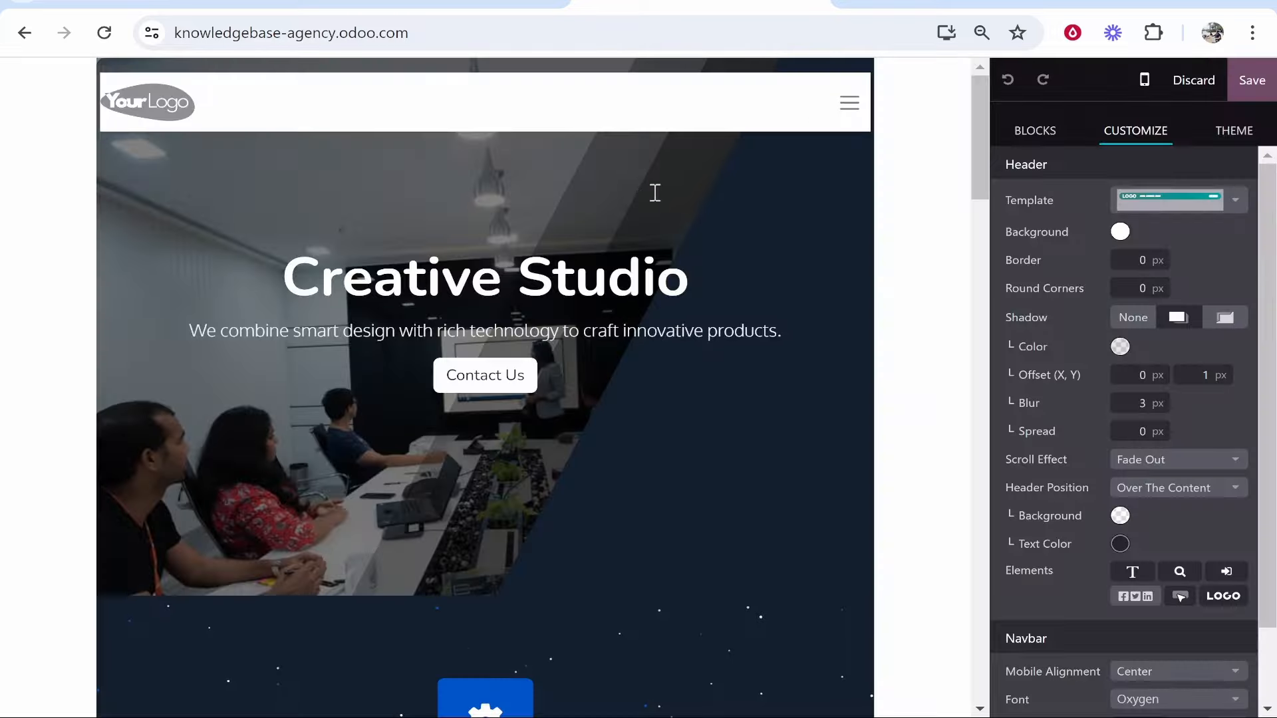
{"action": "scroll", "coordinate": [667, 213], "scroll_direction": "down", "scroll_amount": 5}
{"action": "scroll", "coordinate": [677, 217], "scroll_direction": "up", "scroll_amount": 5}
{"action": "left_click", "coordinate": [1144, 81]}
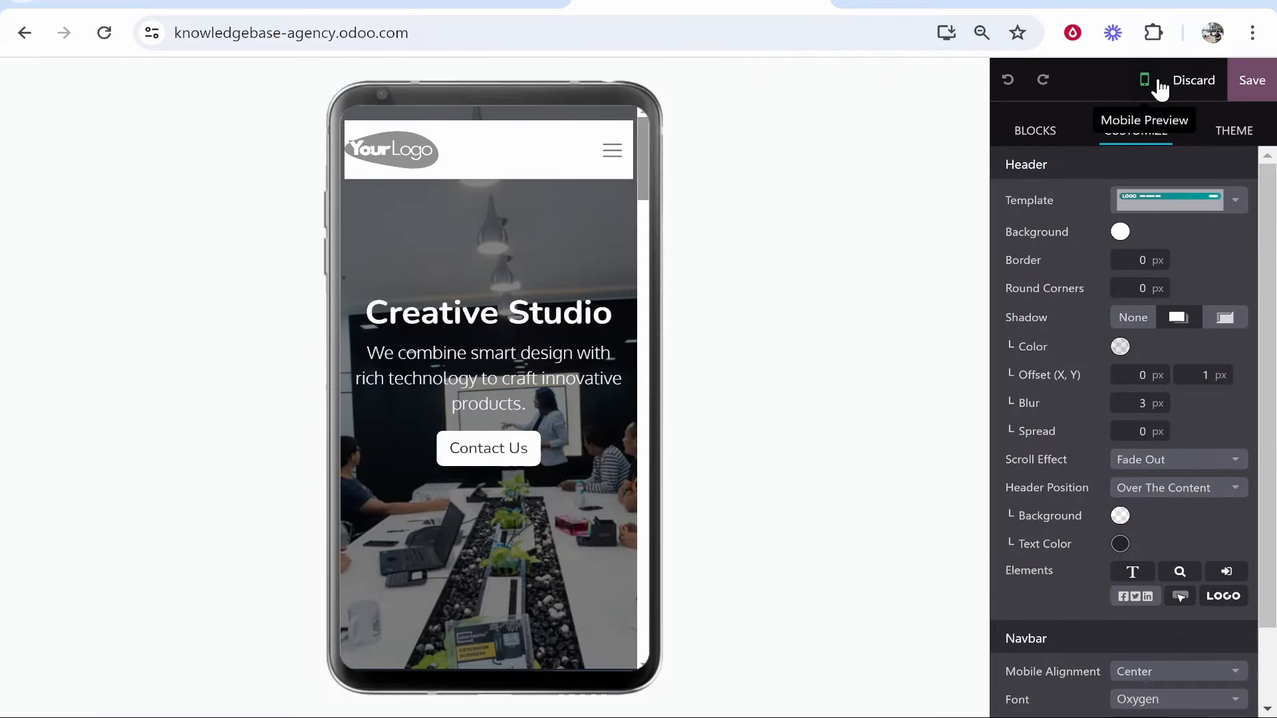
{"action": "scroll", "coordinate": [602, 159], "scroll_direction": "down", "scroll_amount": 8}
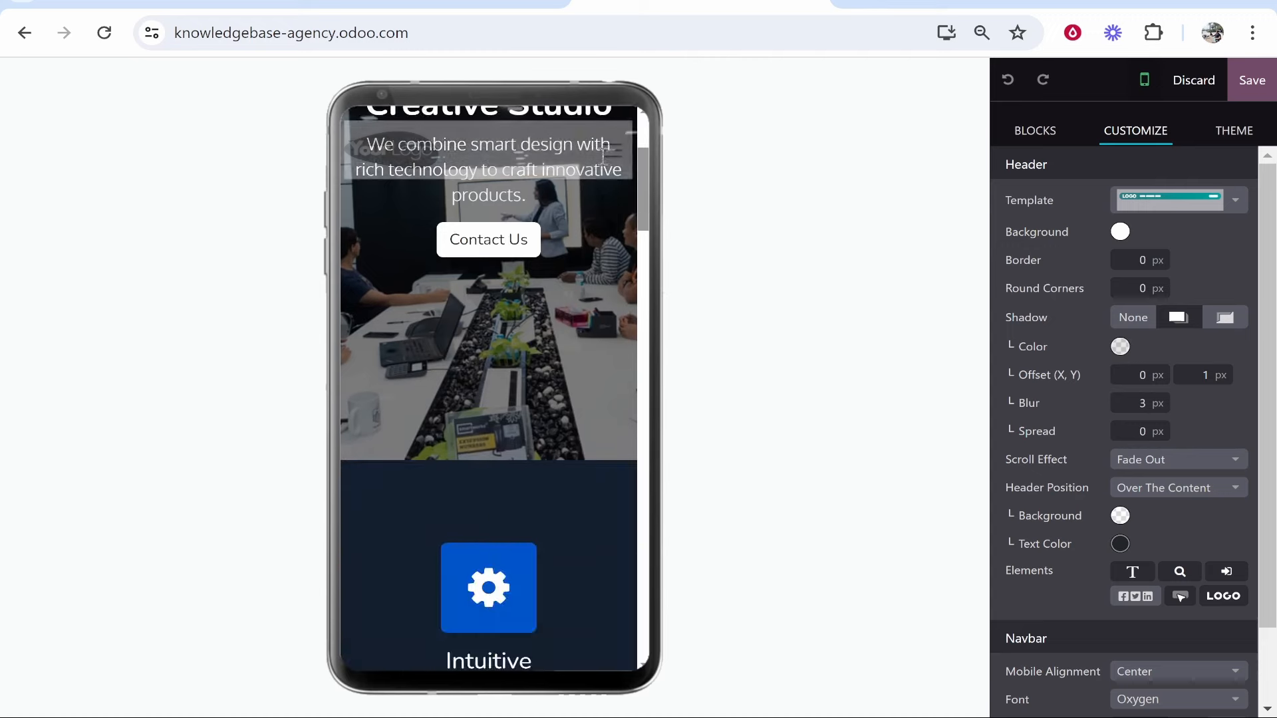
{"action": "scroll", "coordinate": [586, 193], "scroll_direction": "up", "scroll_amount": 8}
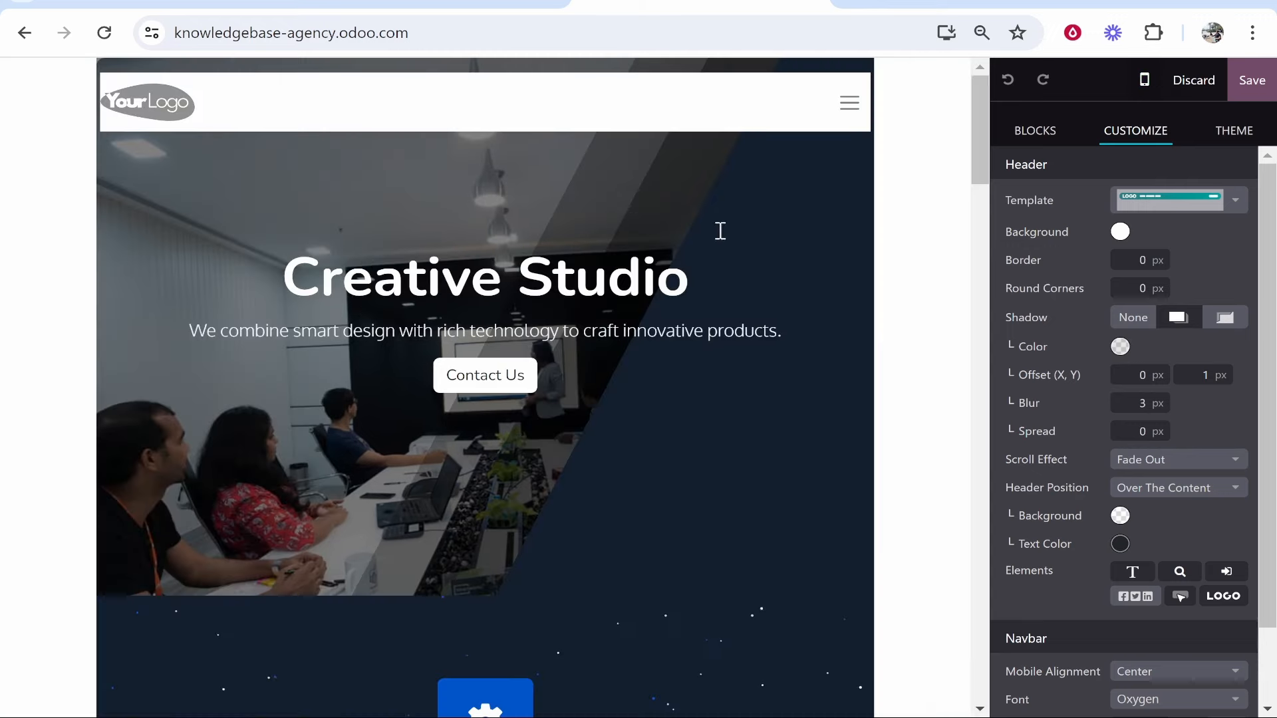
- Delete the Creative Studio cover block and undo the deletion
{"action": "left_click", "coordinate": [673, 204]}
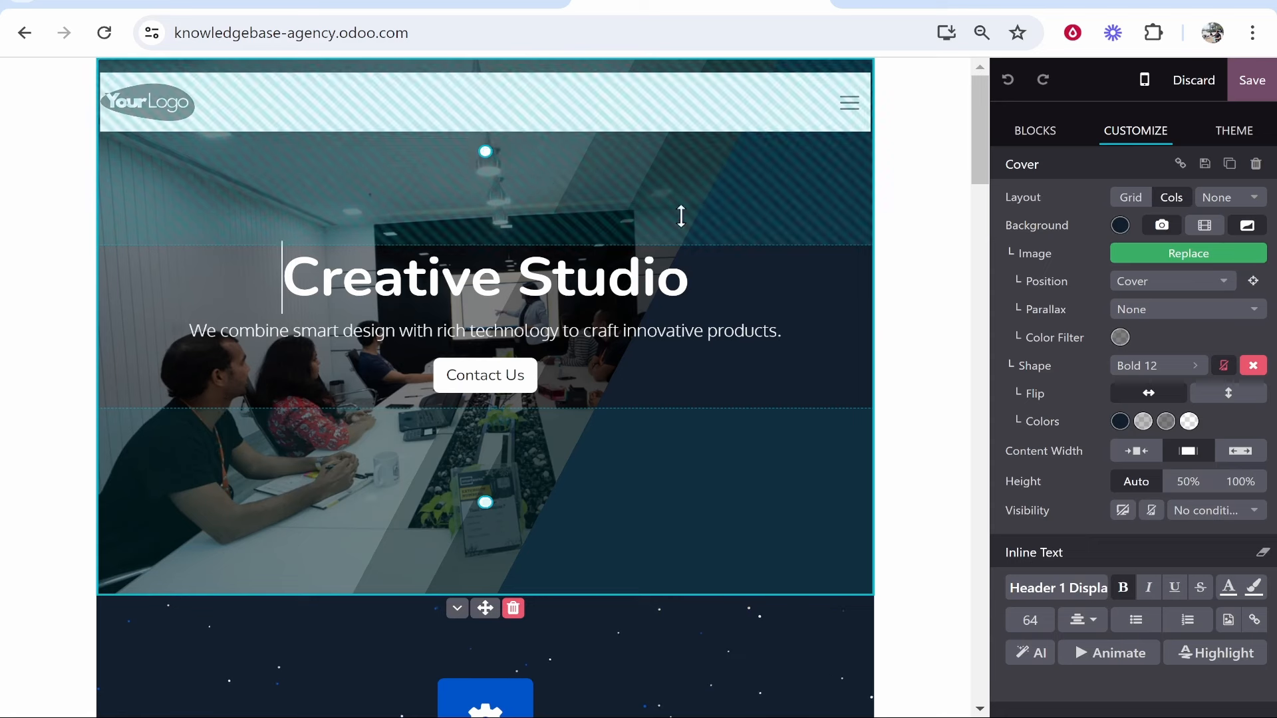
{"action": "left_click", "coordinate": [513, 609]}
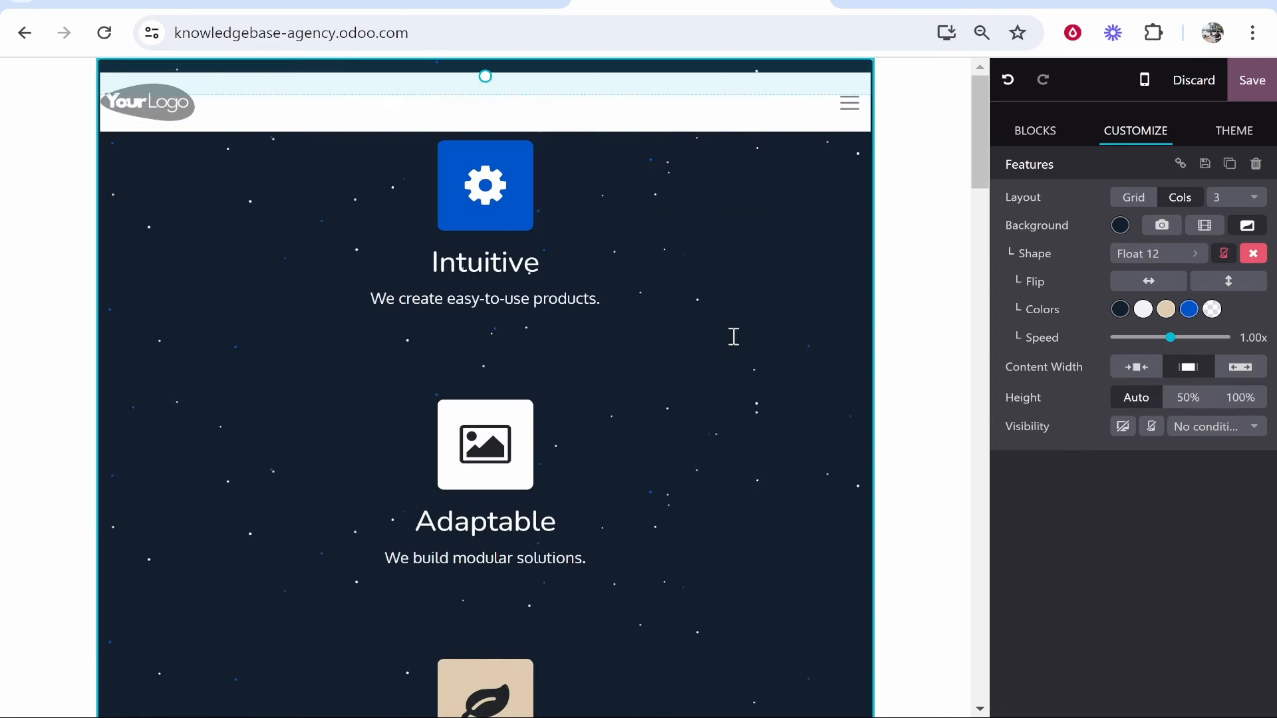
{"action": "left_click", "coordinate": [1009, 85]}
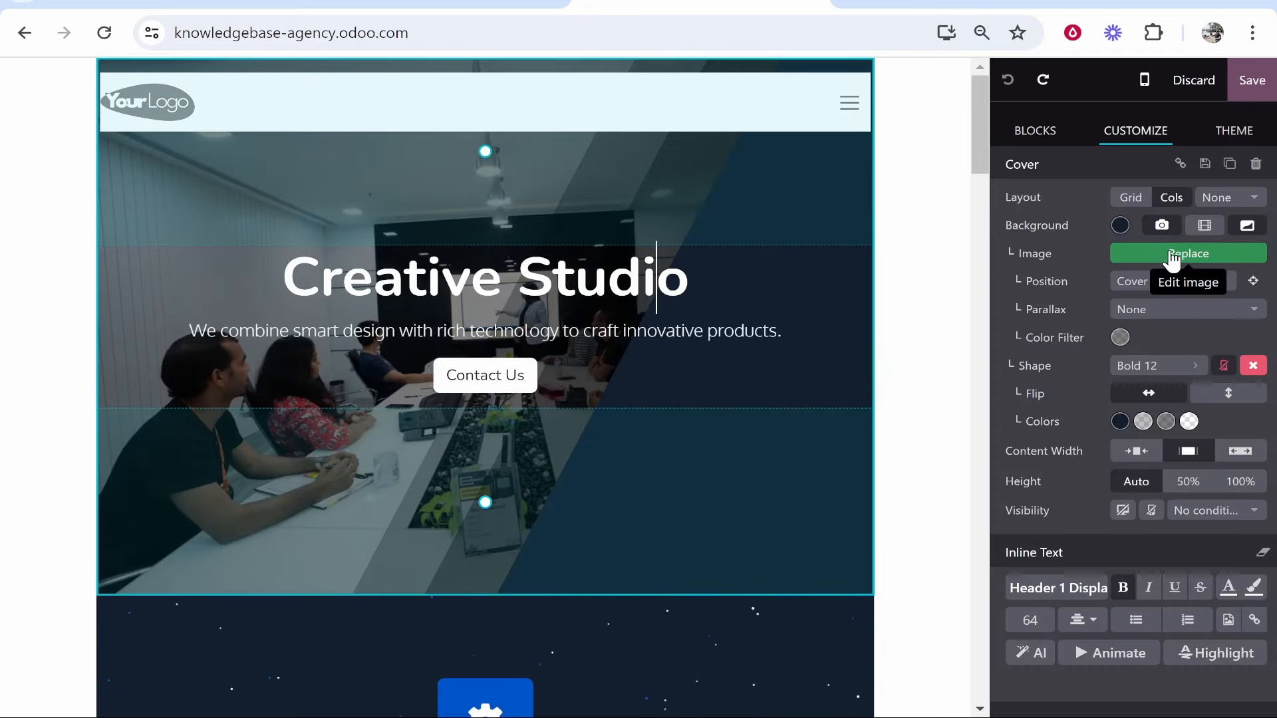
- Replace the cover block's background image with the uploaded file pexels-goumbik-590022 from the Downloads folder
{"action": "left_click", "coordinate": [1179, 256]}
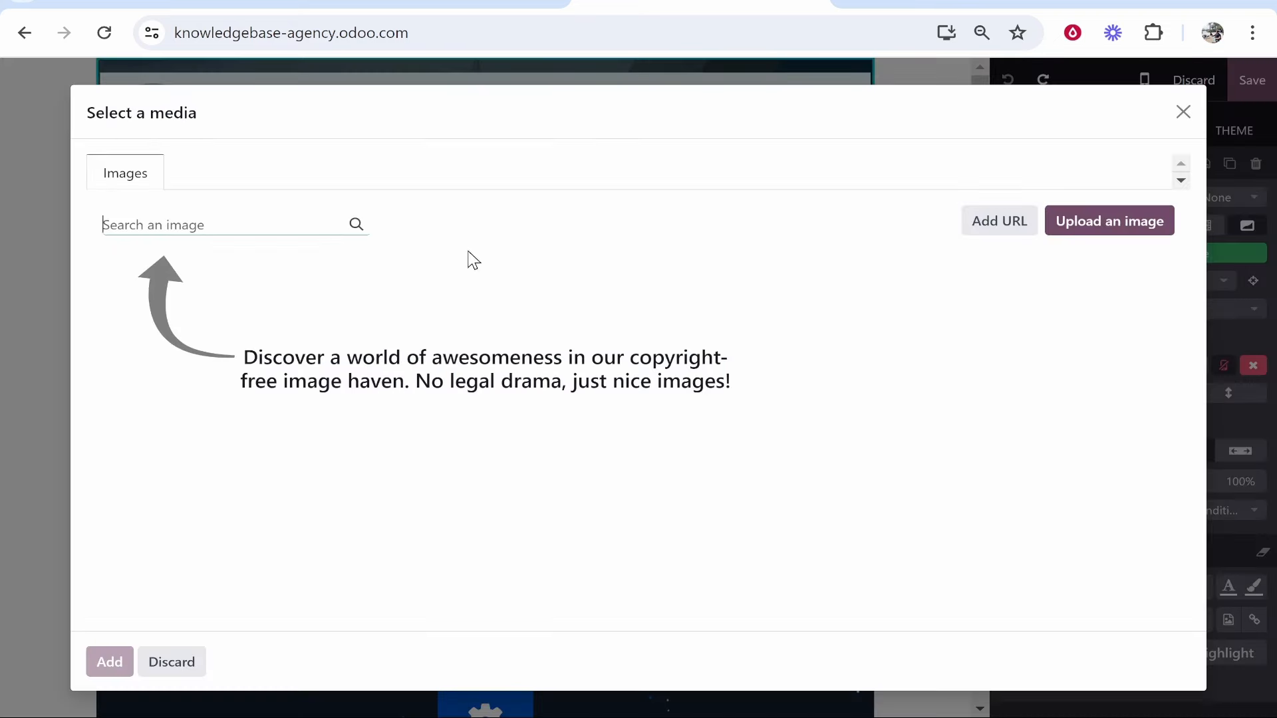
{"action": "left_click", "coordinate": [1110, 231]}
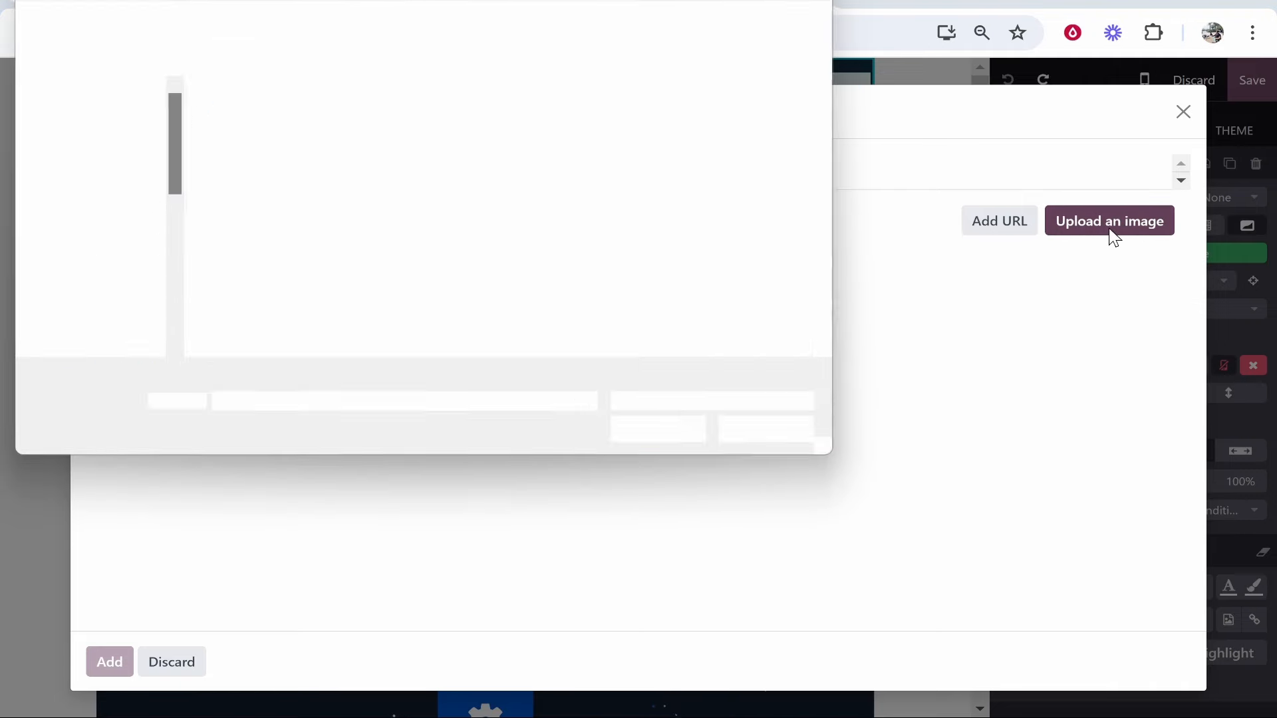
{"action": "scroll", "coordinate": [293, 197], "scroll_direction": "down", "scroll_amount": 2}
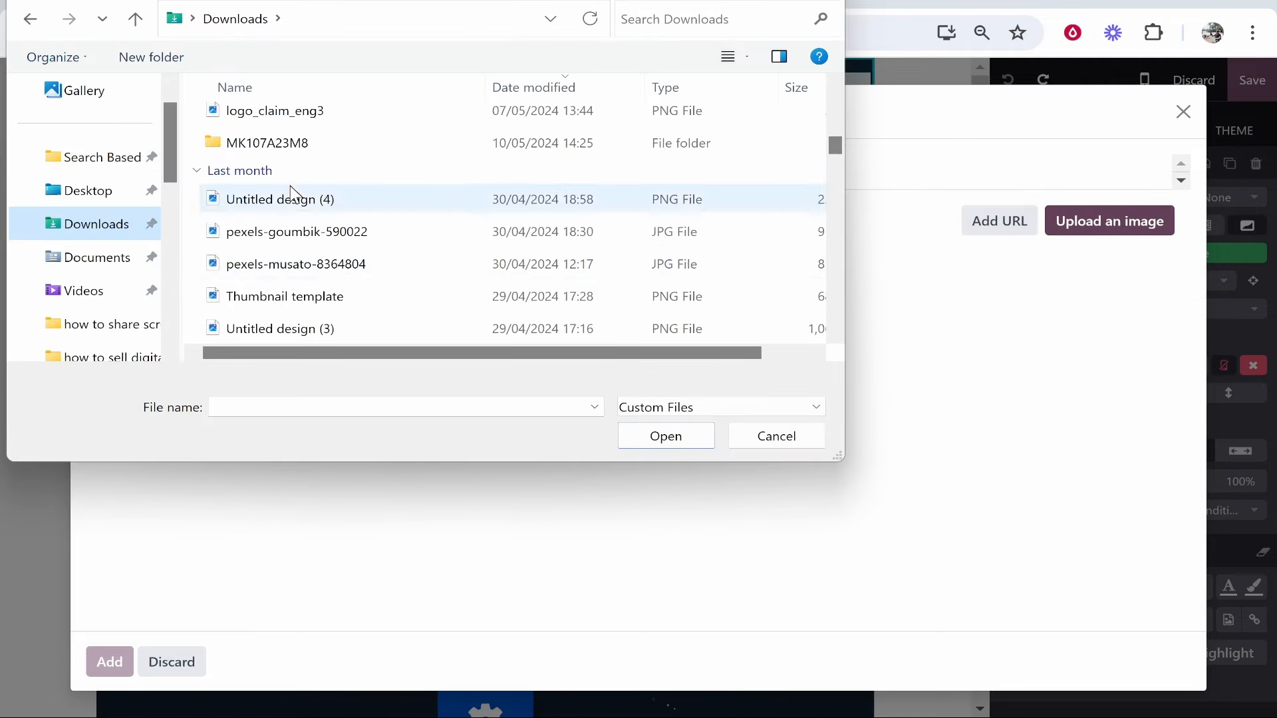
{"action": "double_click", "coordinate": [346, 240]}
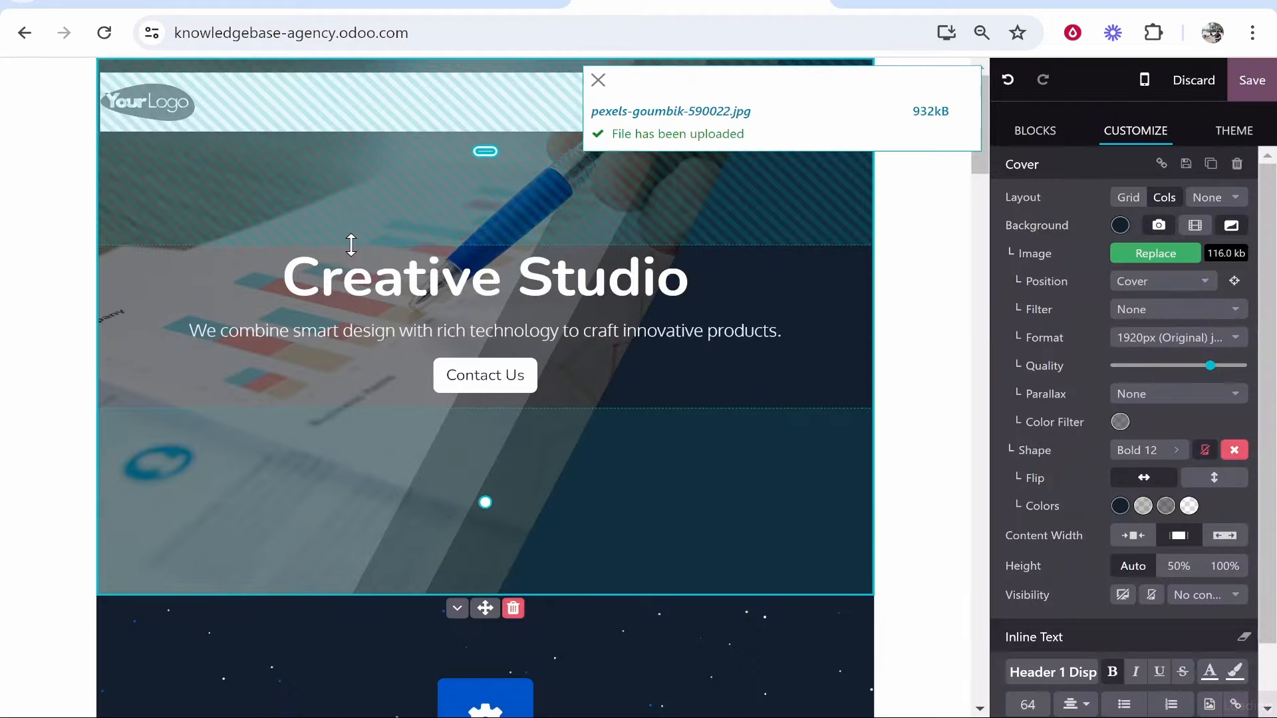
- Change the cover's heading to "Grow With Us." and its subtitle to "A social media agency based on results."
{"action": "left_click", "coordinate": [538, 283]}
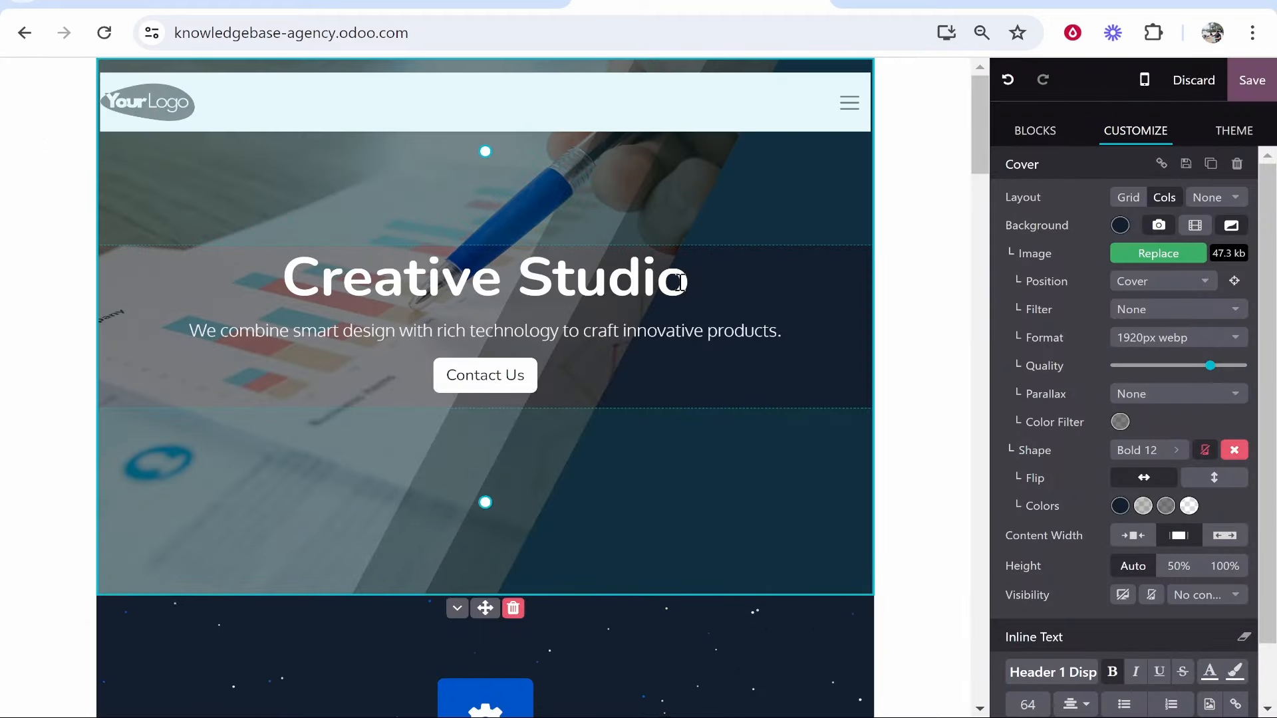
{"action": "left_click_drag", "start_coordinate": [668, 282], "coordinate": [291, 278]}
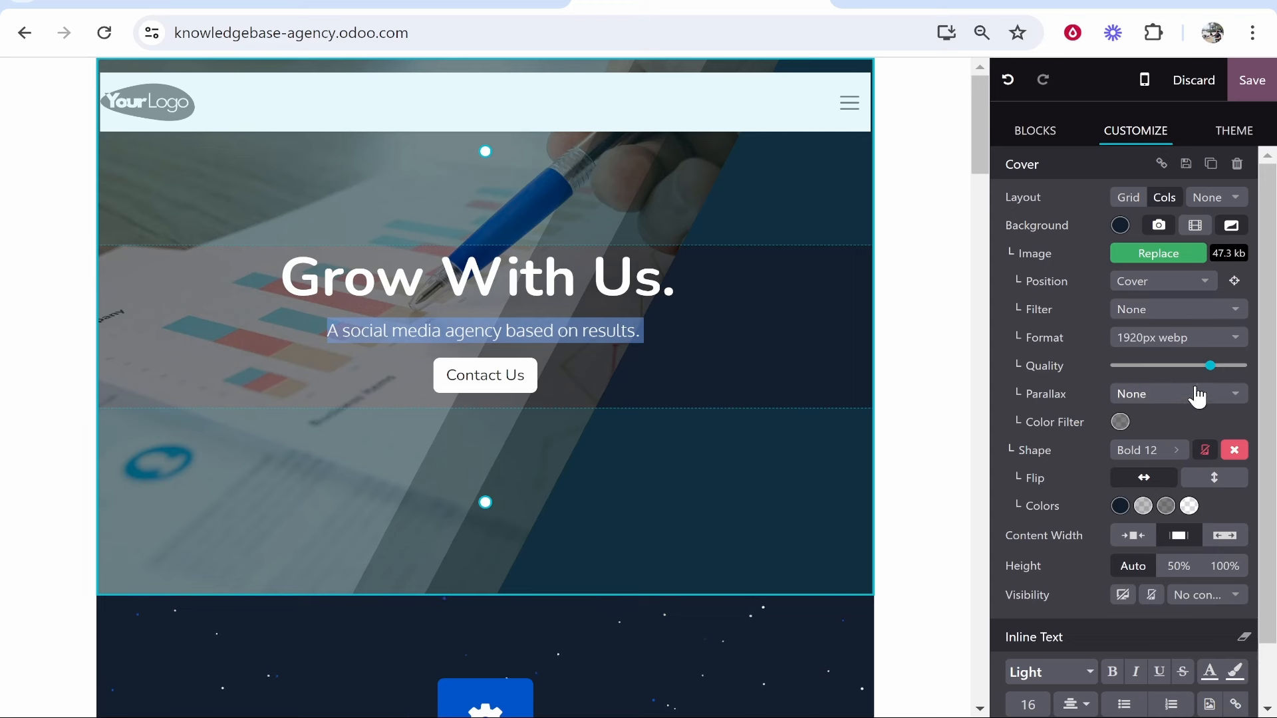
- Make the cover's subtitle bold and set its font size to 20
{"action": "scroll", "coordinate": [1101, 338], "scroll_direction": "down", "scroll_amount": 1}
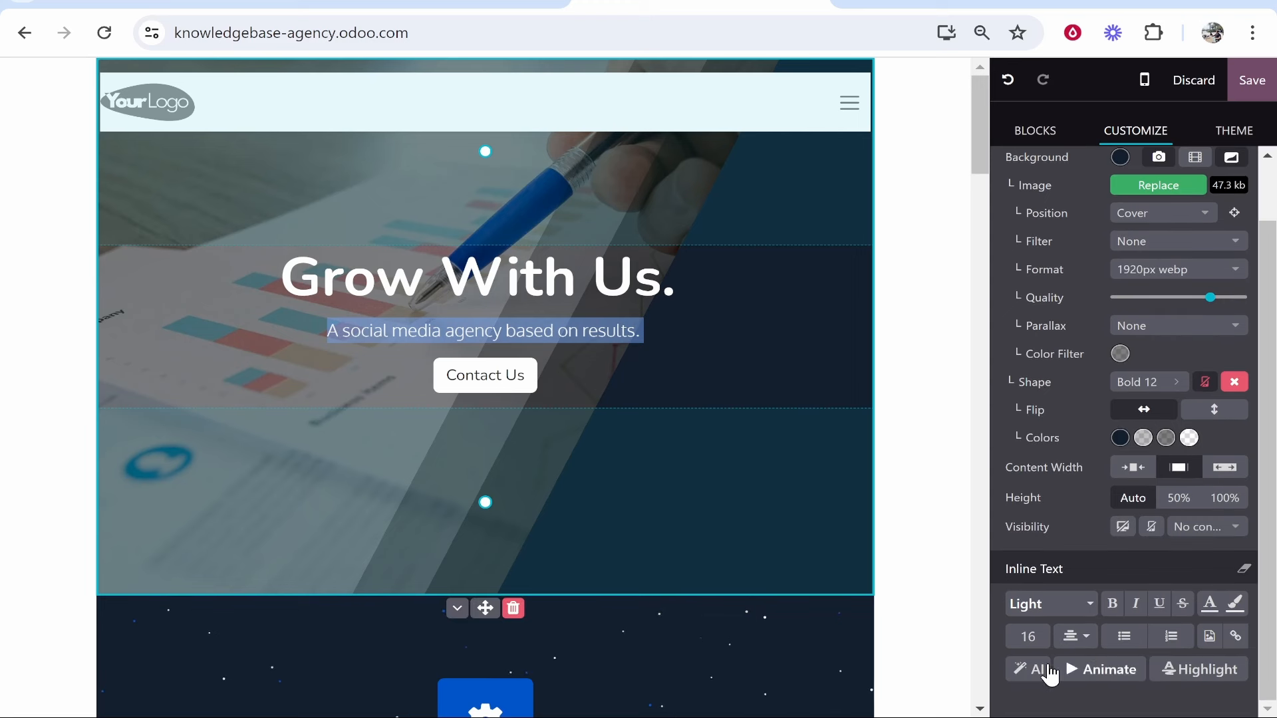
{"action": "left_click", "coordinate": [1050, 608]}
{"action": "left_click", "coordinate": [1055, 607]}
{"action": "left_click", "coordinate": [1113, 607]}
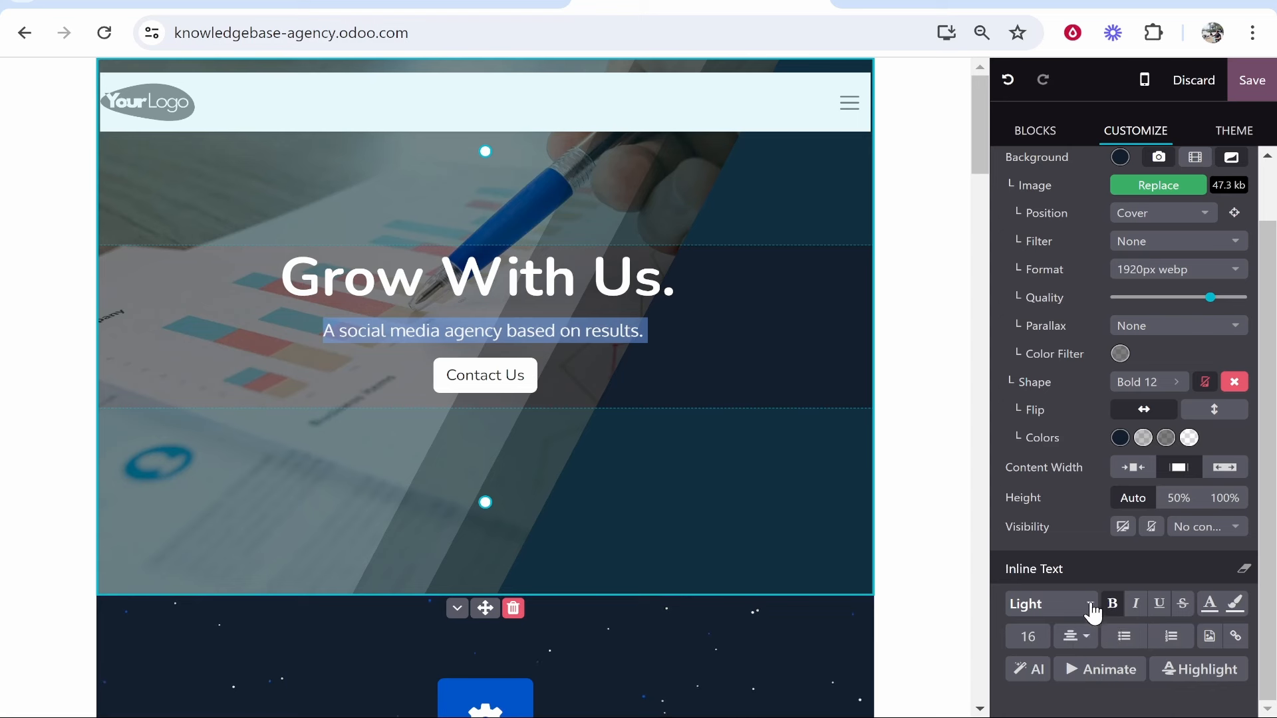
{"action": "left_click", "coordinate": [1028, 636]}
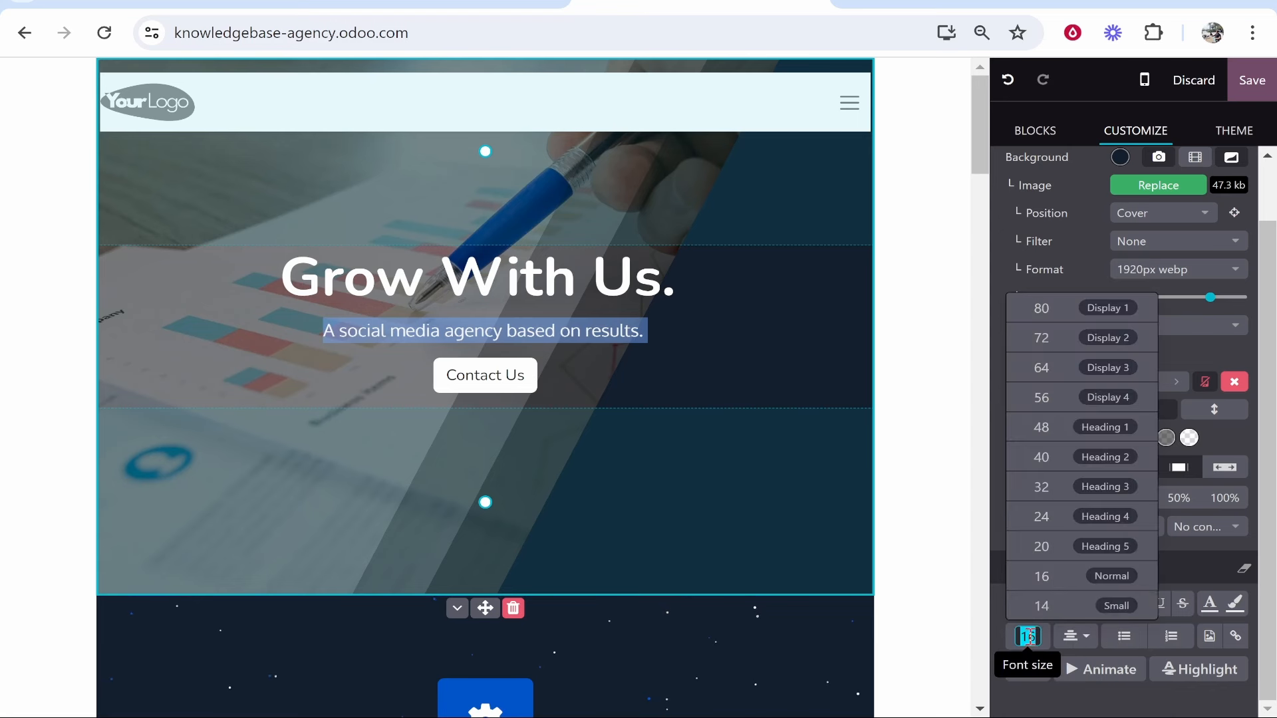
{"action": "left_click", "coordinate": [1045, 544]}
- Apply the Header 1 Display 2 style to the "Grow With Us." heading in the cover
{"action": "left_click", "coordinate": [854, 300]}
{"action": "triple_click", "coordinate": [854, 300]}
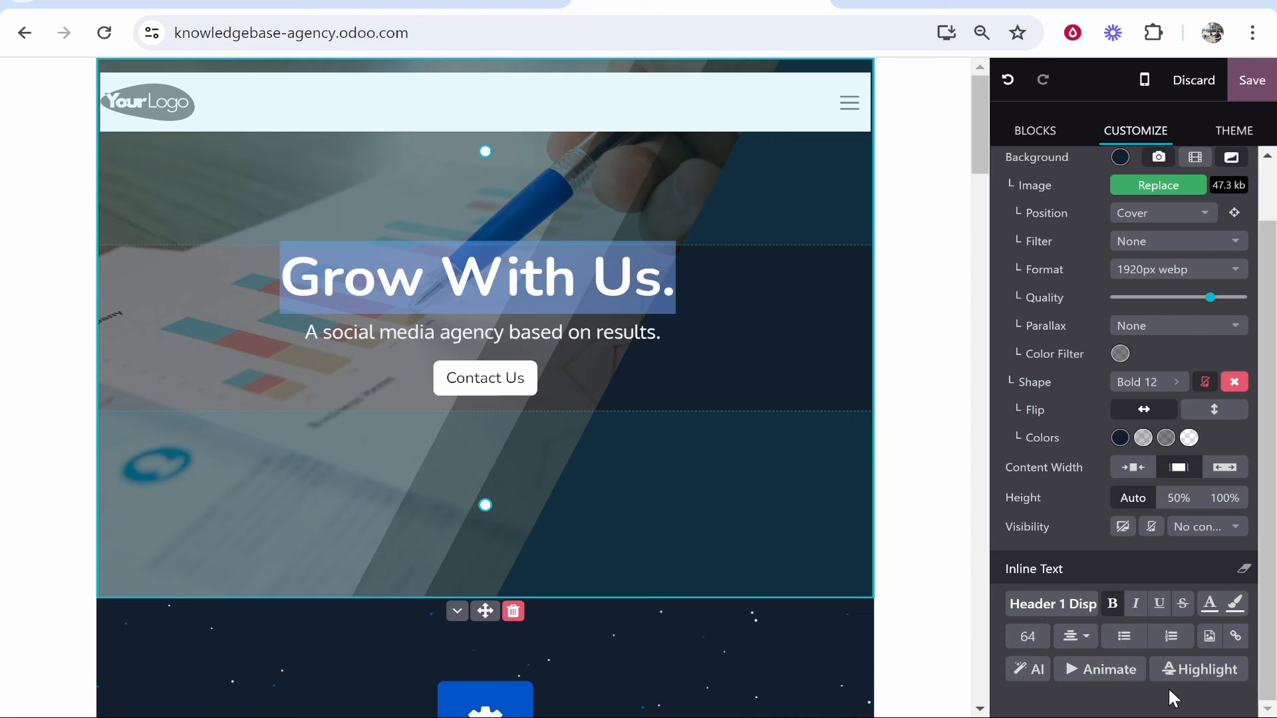
{"action": "left_click", "coordinate": [1053, 611]}
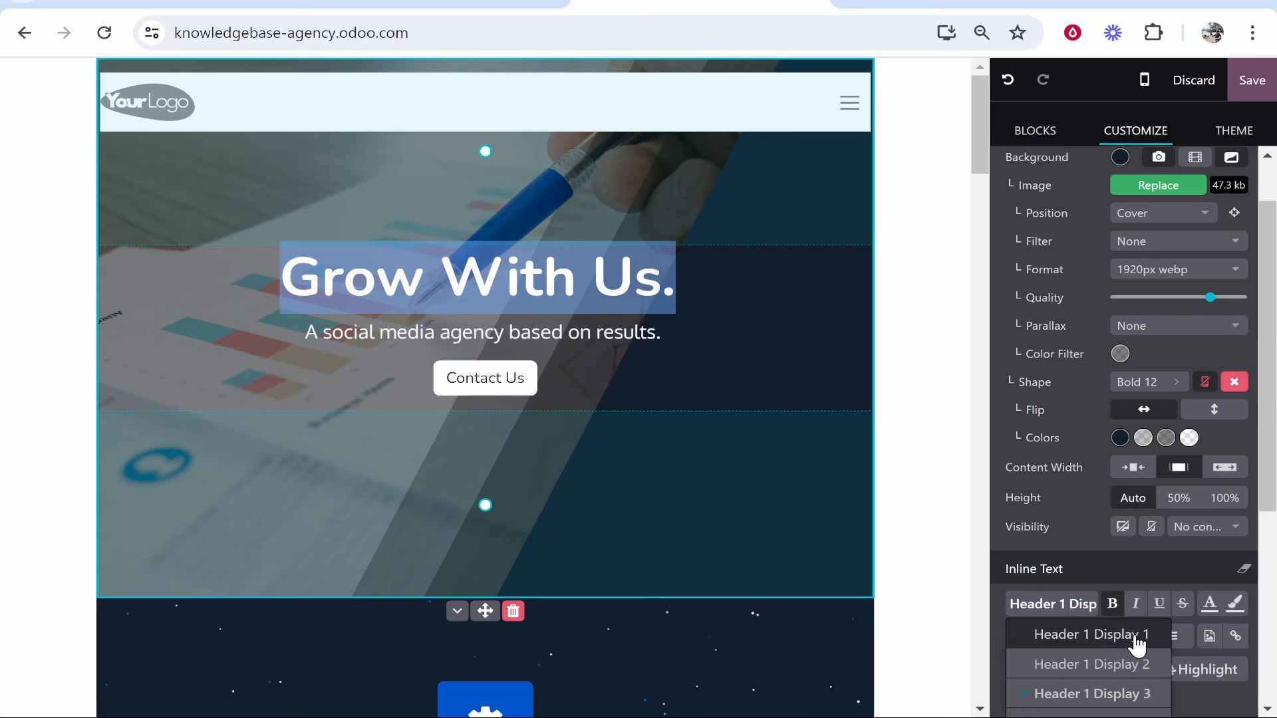
{"action": "scroll", "coordinate": [1037, 598], "scroll_direction": "down", "scroll_amount": 5}
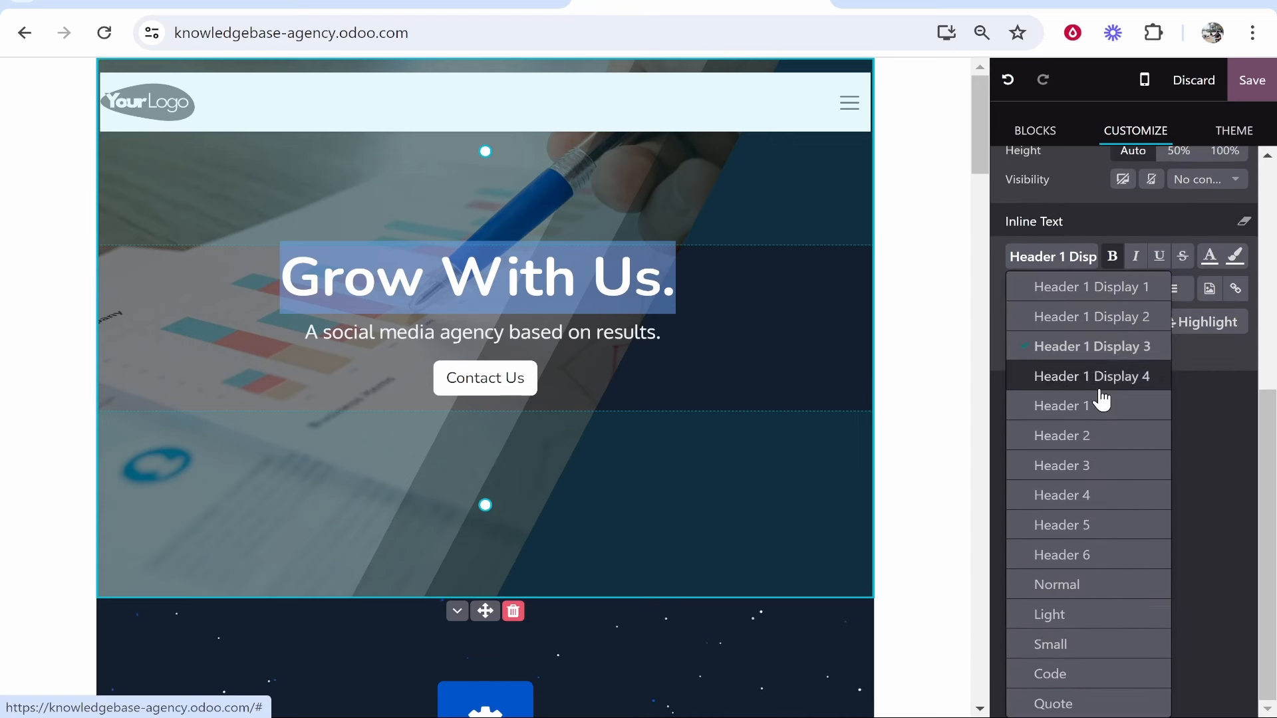
{"action": "left_click", "coordinate": [1206, 435]}
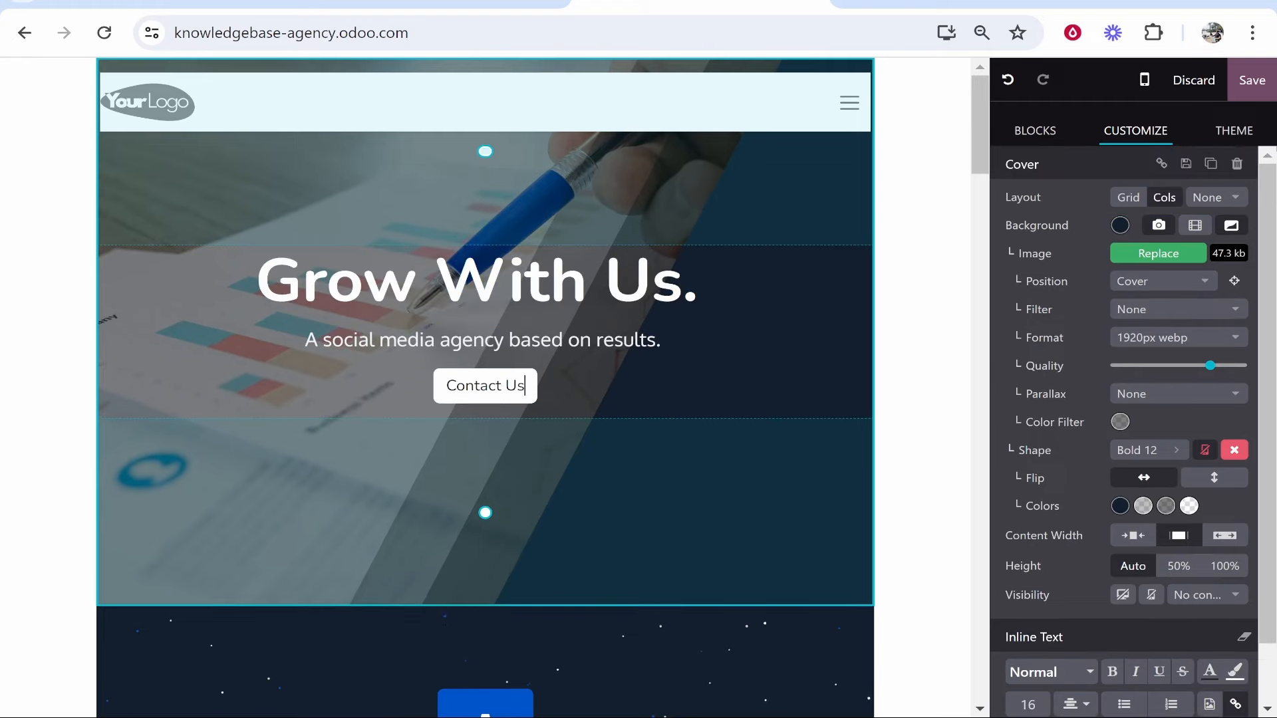
- Save the homepage and check the cover and the features section below it
{"action": "left_click", "coordinate": [1250, 80]}
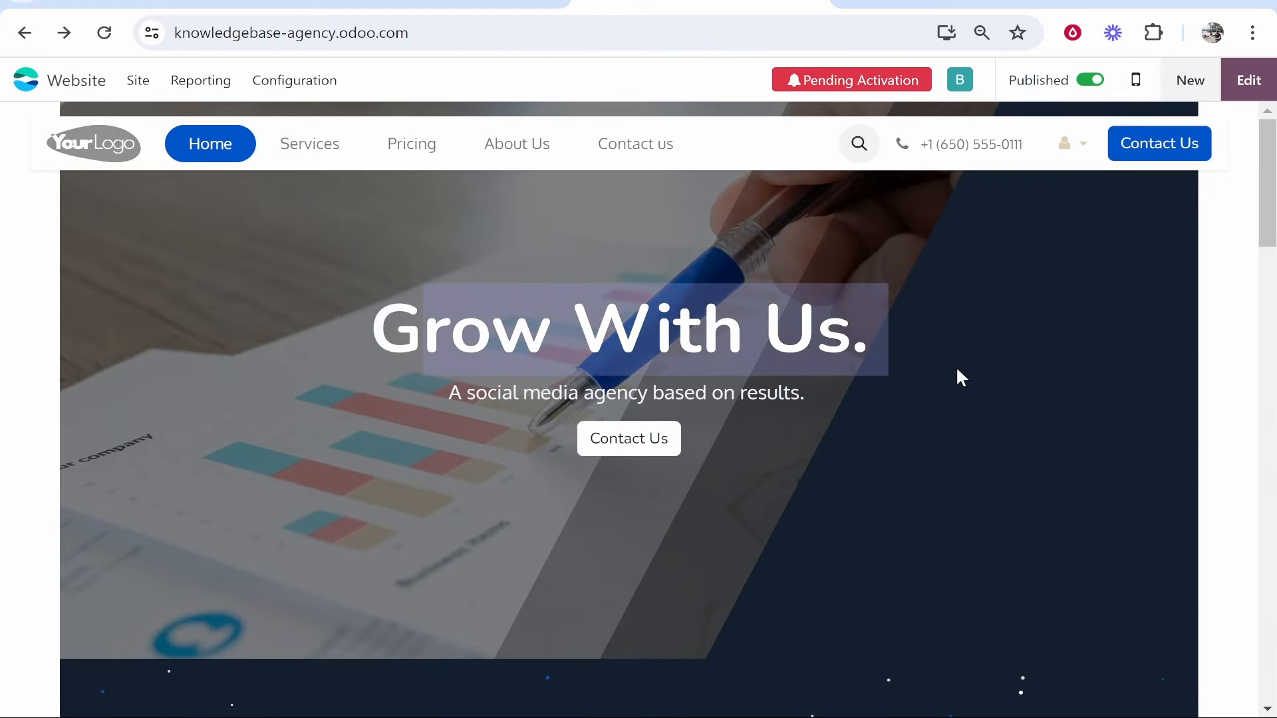
{"action": "scroll", "coordinate": [413, 407], "scroll_direction": "down", "scroll_amount": 3}
{"action": "scroll", "coordinate": [413, 406], "scroll_direction": "down", "scroll_amount": 2}
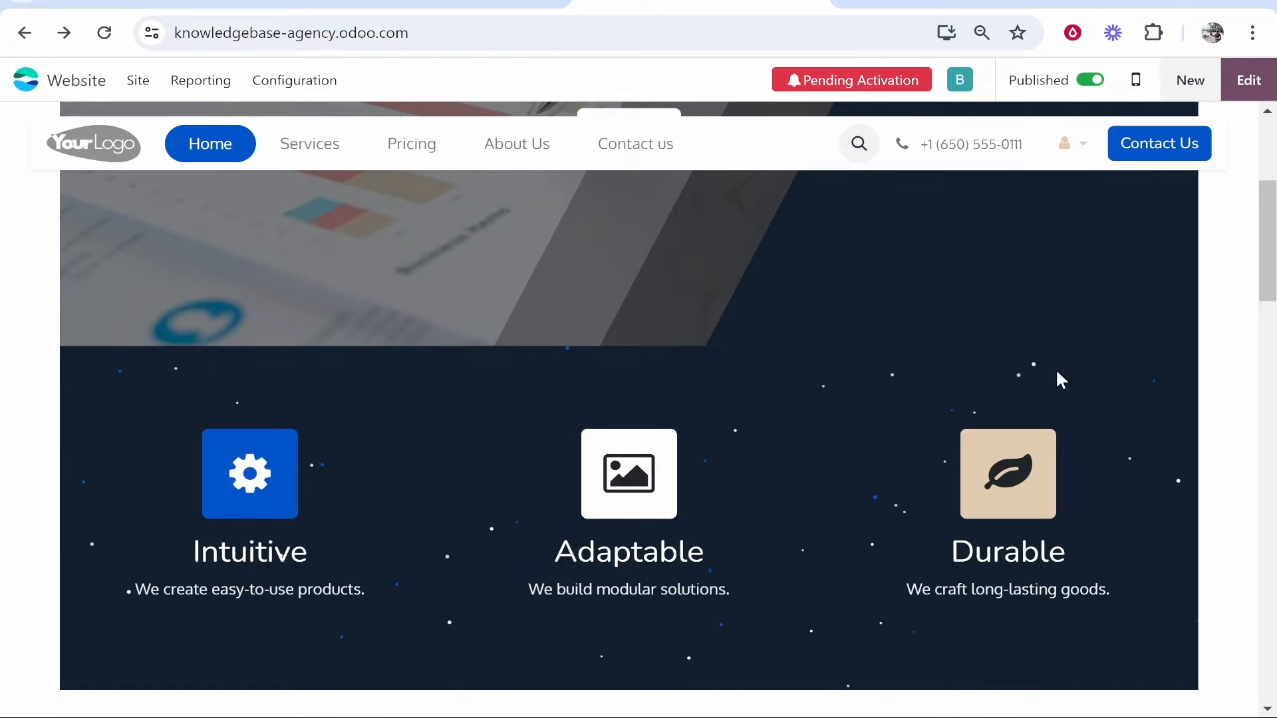
{"action": "scroll", "coordinate": [944, 397], "scroll_direction": "up", "scroll_amount": 5}
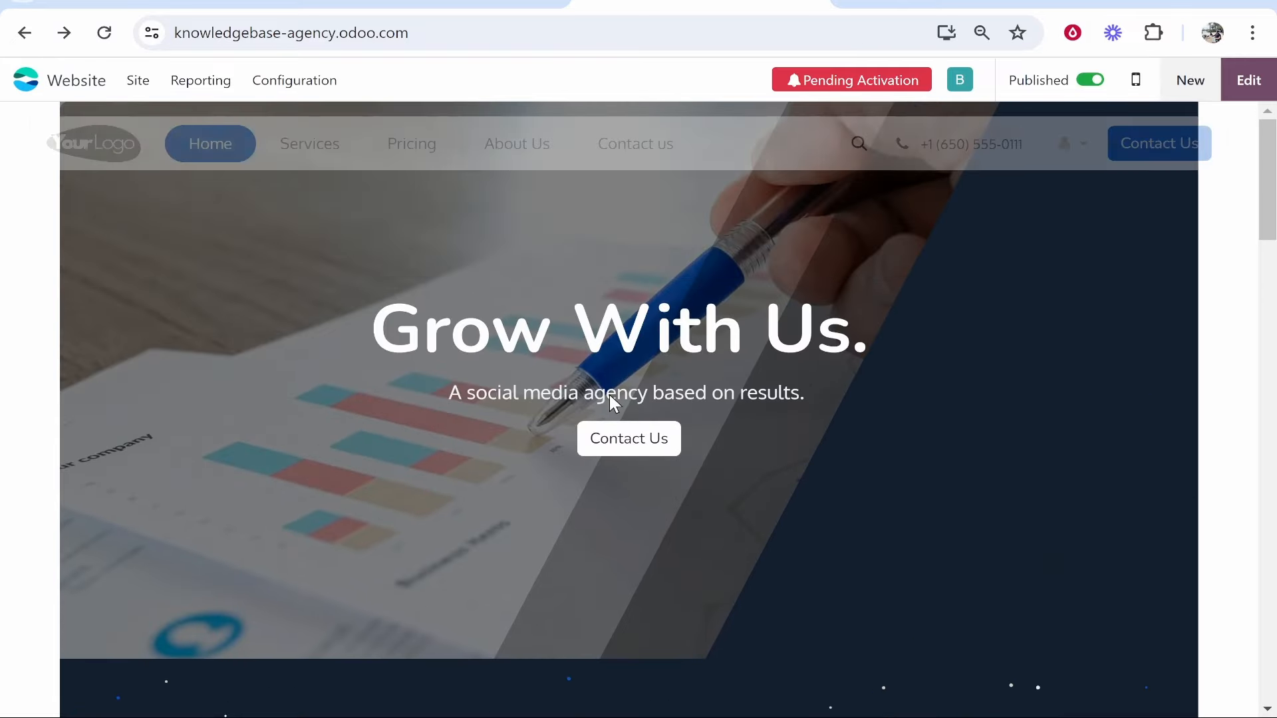
{"action": "scroll", "coordinate": [698, 518], "scroll_direction": "down", "scroll_amount": 4}
{"action": "scroll", "coordinate": [1064, 299], "scroll_direction": "up", "scroll_amount": 1}
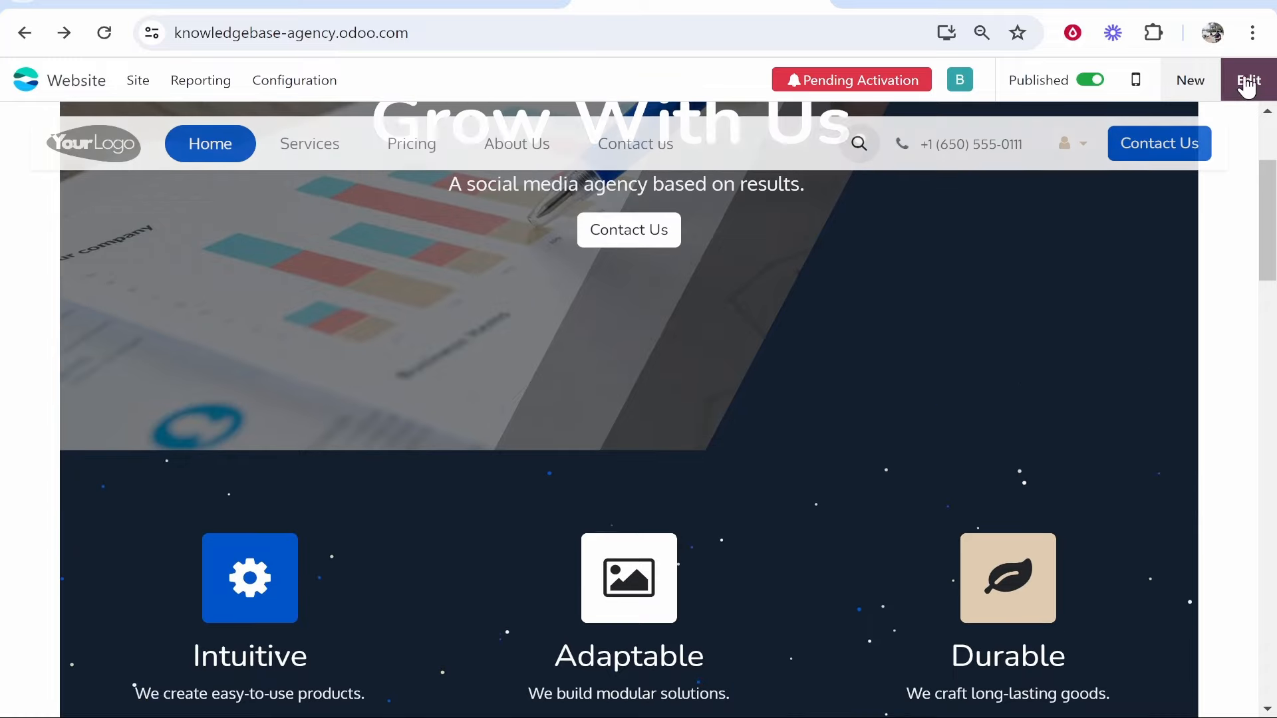
- Reopen the homepage for editing and change the Features block's background shape to Origins 04
{"action": "left_click", "coordinate": [1255, 81]}
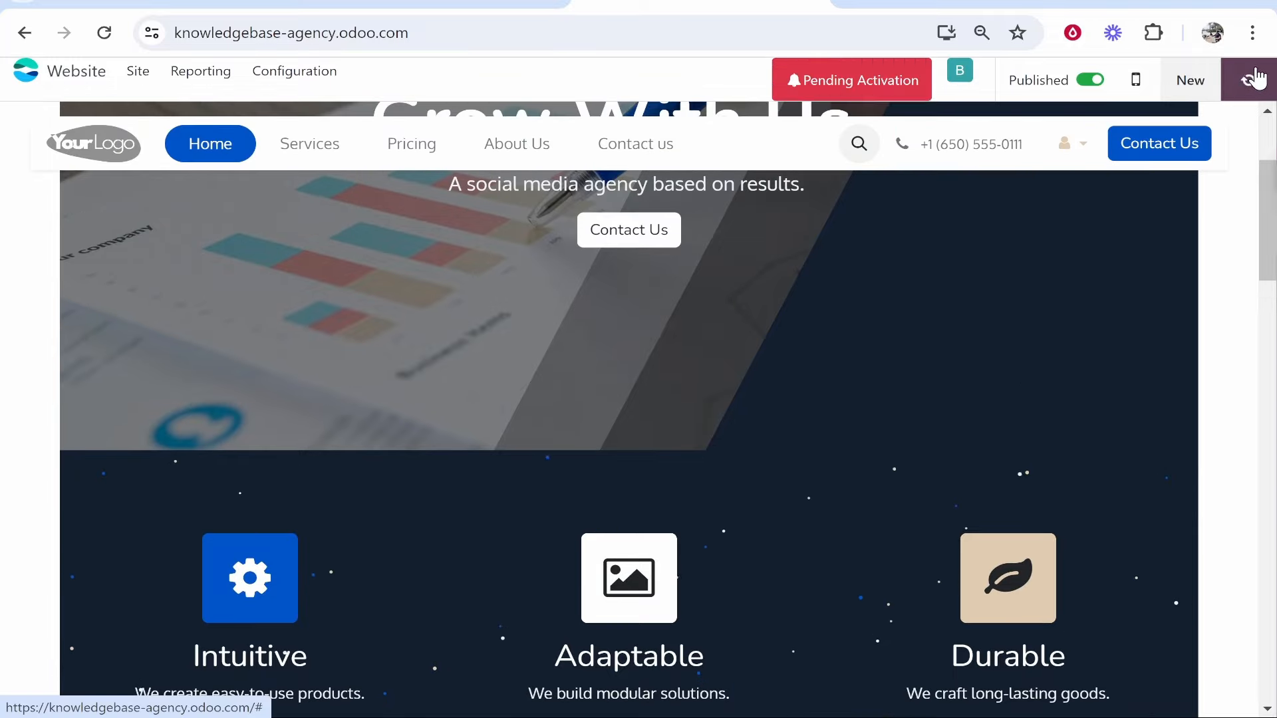
{"action": "scroll", "coordinate": [732, 419], "scroll_direction": "down", "scroll_amount": 3}
{"action": "left_click", "coordinate": [709, 374]}
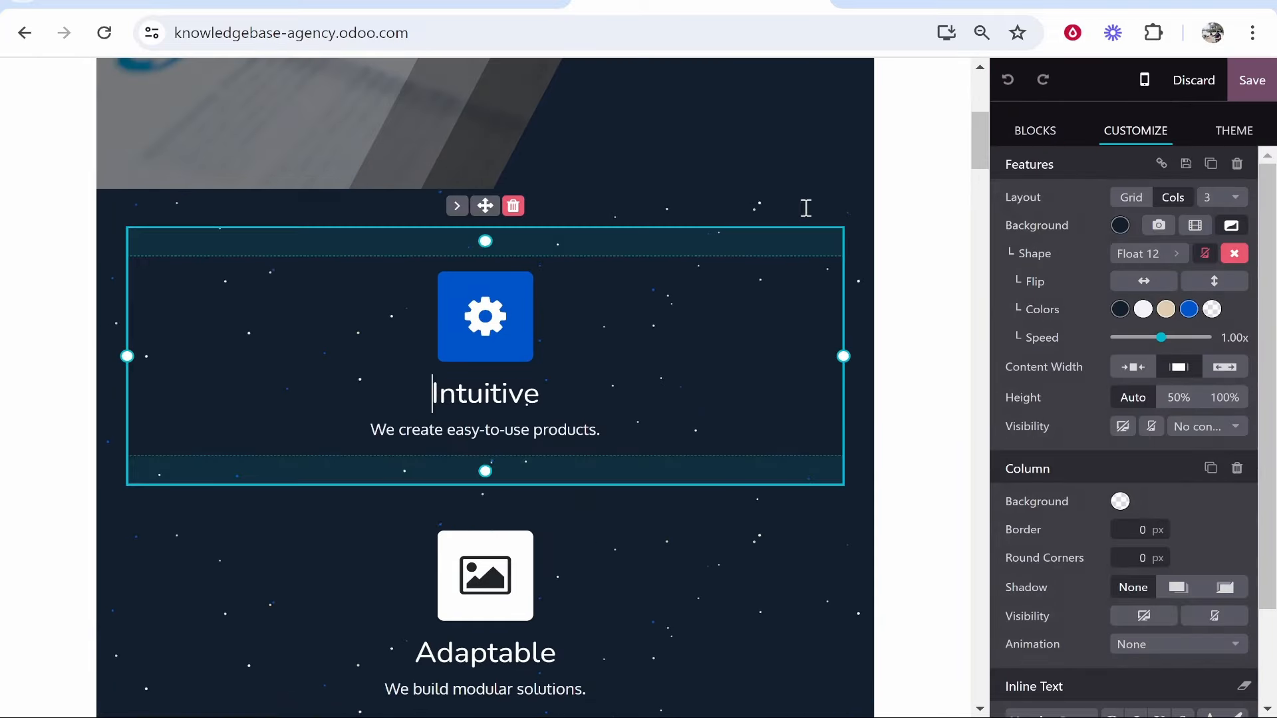
{"action": "left_click", "coordinate": [864, 212]}
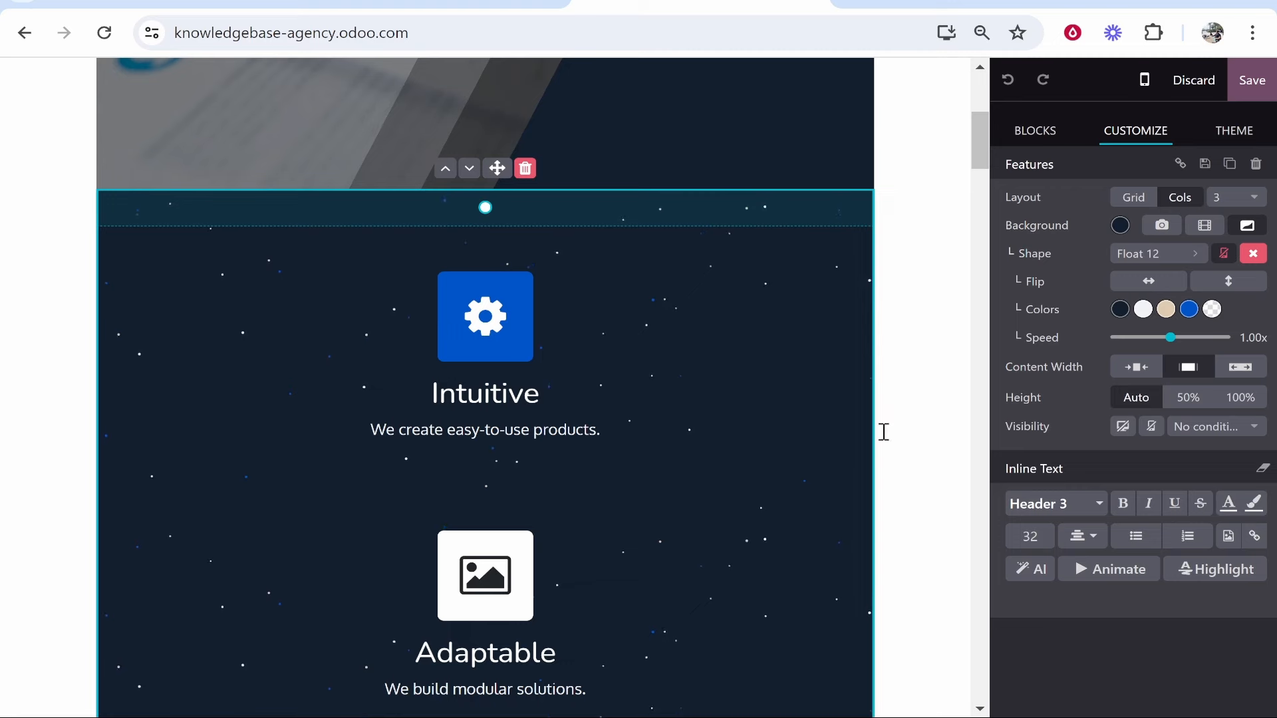
{"action": "left_click", "coordinate": [1144, 309]}
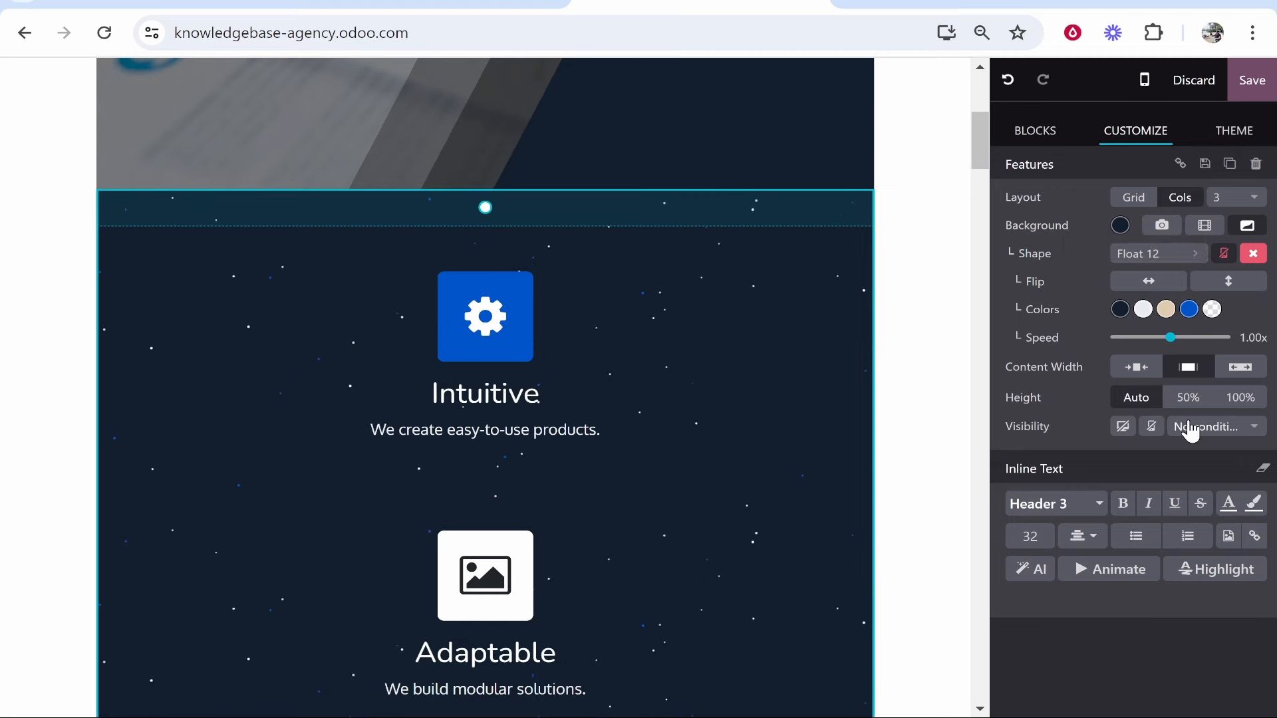
{"action": "left_click", "coordinate": [699, 277]}
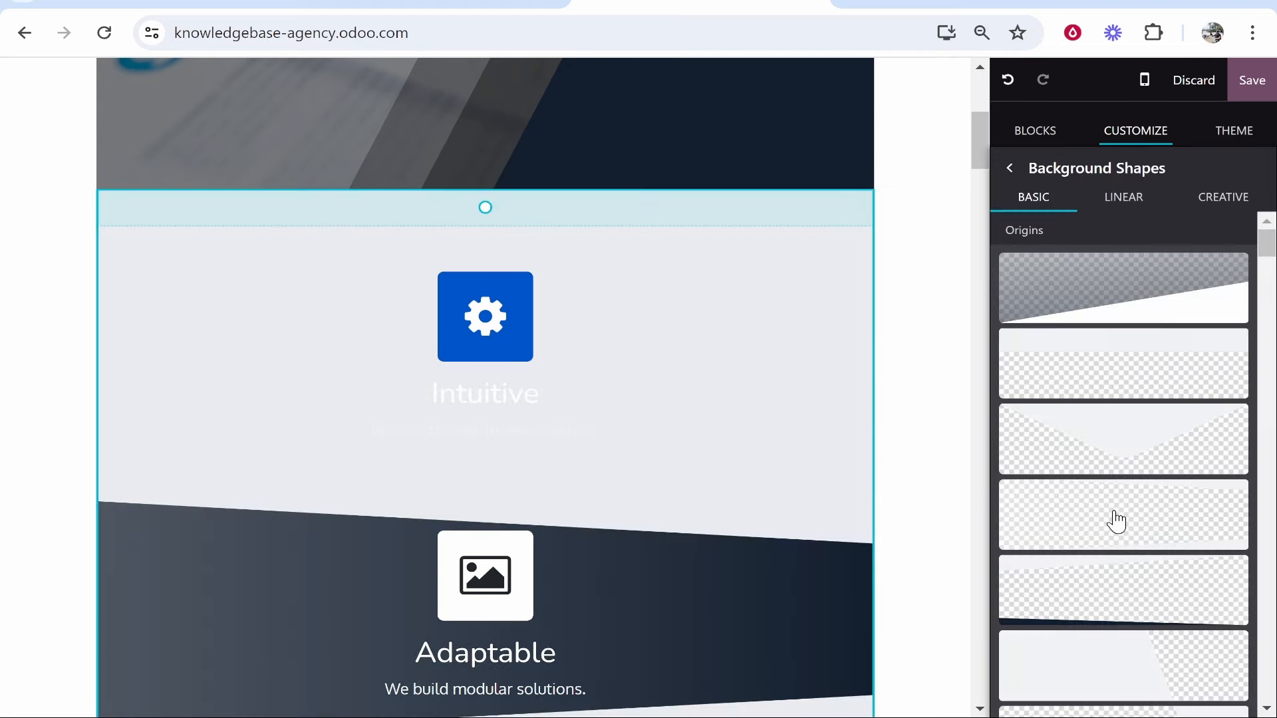
{"action": "left_click", "coordinate": [1115, 516]}
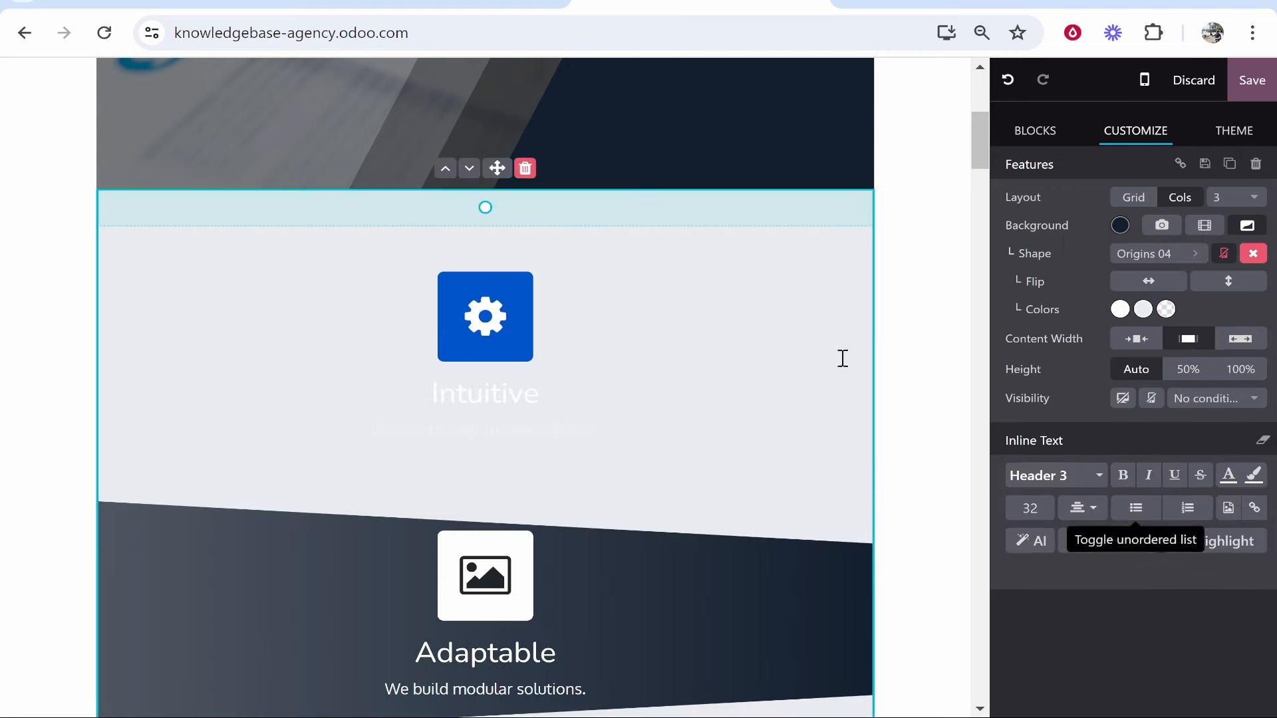
- Set the font color of the Durable column's heading and description to black
{"action": "left_click", "coordinate": [915, 339]}
{"action": "scroll", "coordinate": [832, 319], "scroll_direction": "down", "scroll_amount": 6}
{"action": "left_click", "coordinate": [570, 530]}
{"action": "left_click_drag", "start_coordinate": [570, 530], "coordinate": [425, 502]}
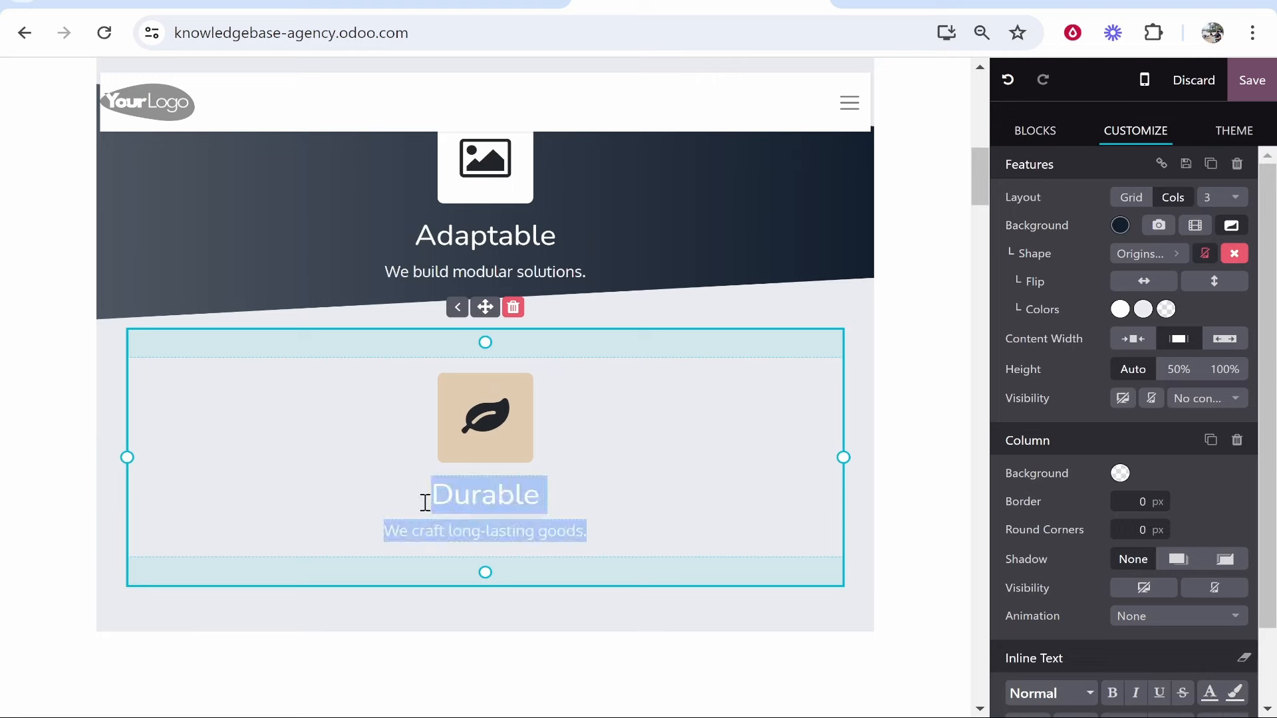
{"action": "scroll", "coordinate": [1121, 577], "scroll_direction": "down", "scroll_amount": 2}
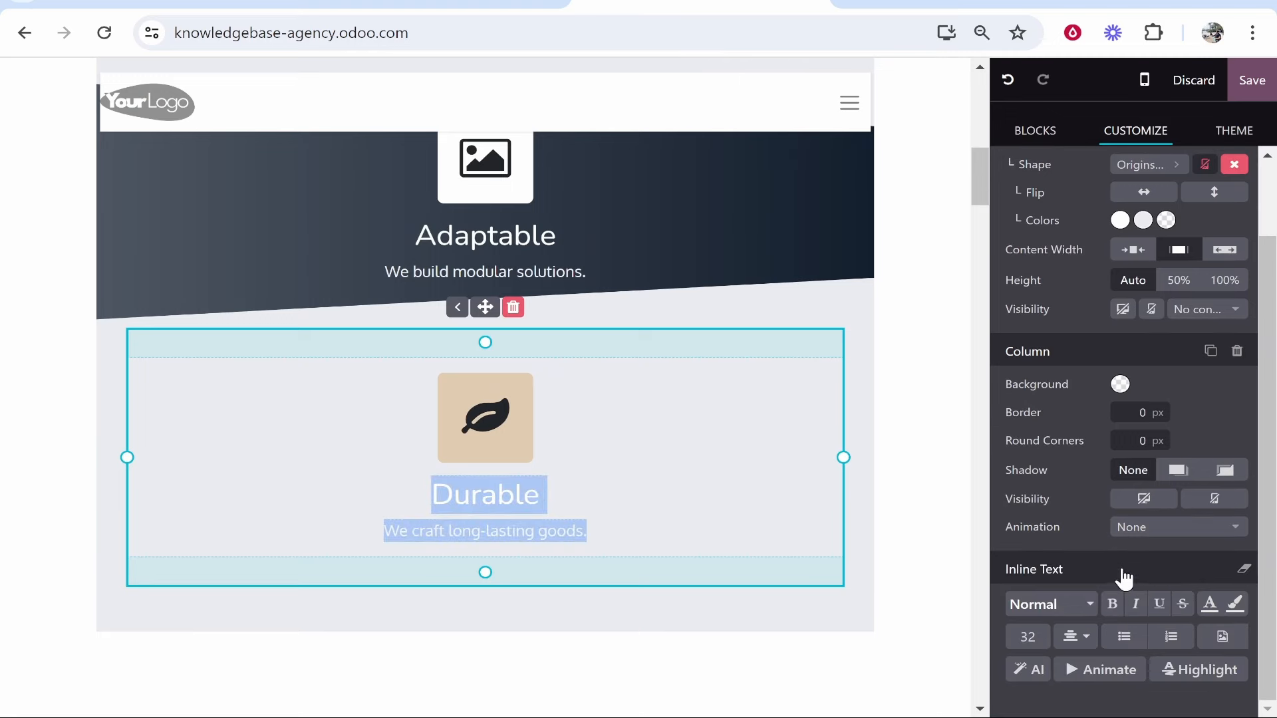
{"action": "left_click", "coordinate": [1210, 605]}
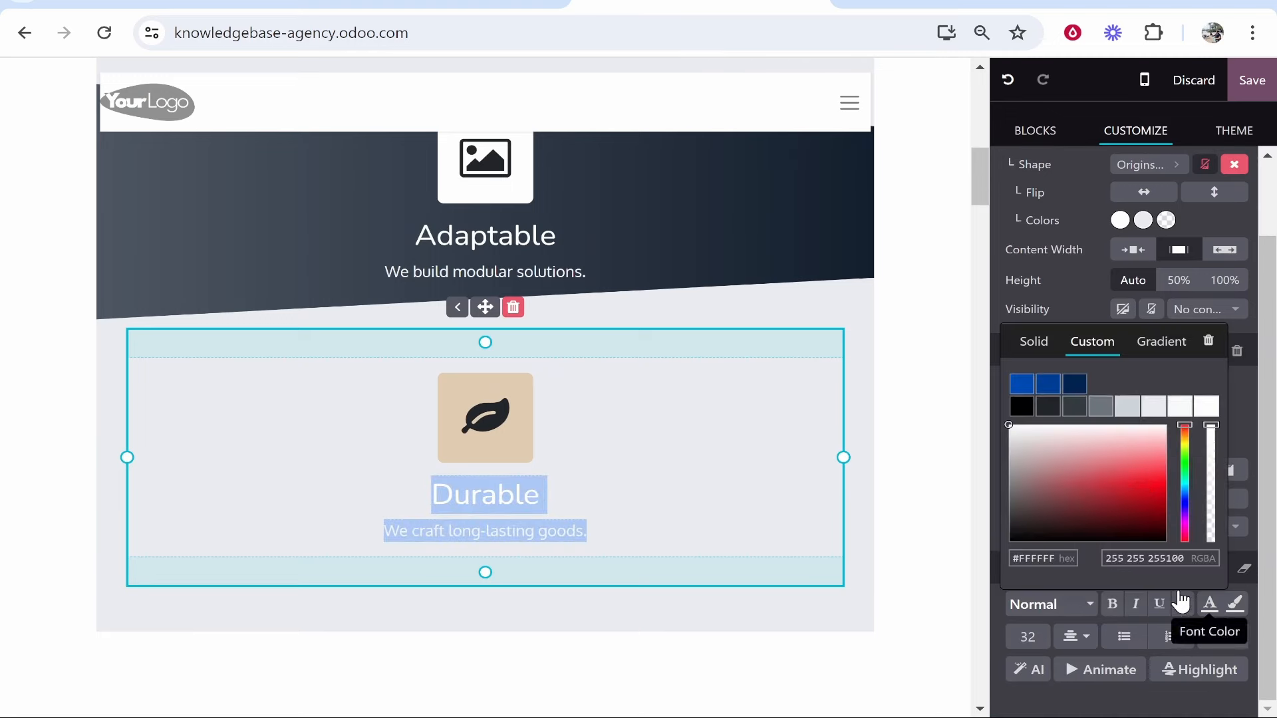
{"action": "left_click", "coordinate": [938, 649]}
- Set the font color of the Intuitive column's heading and description to black
{"action": "scroll", "coordinate": [572, 436], "scroll_direction": "up", "scroll_amount": 7}
{"action": "scroll", "coordinate": [578, 459], "scroll_direction": "down", "scroll_amount": 3}
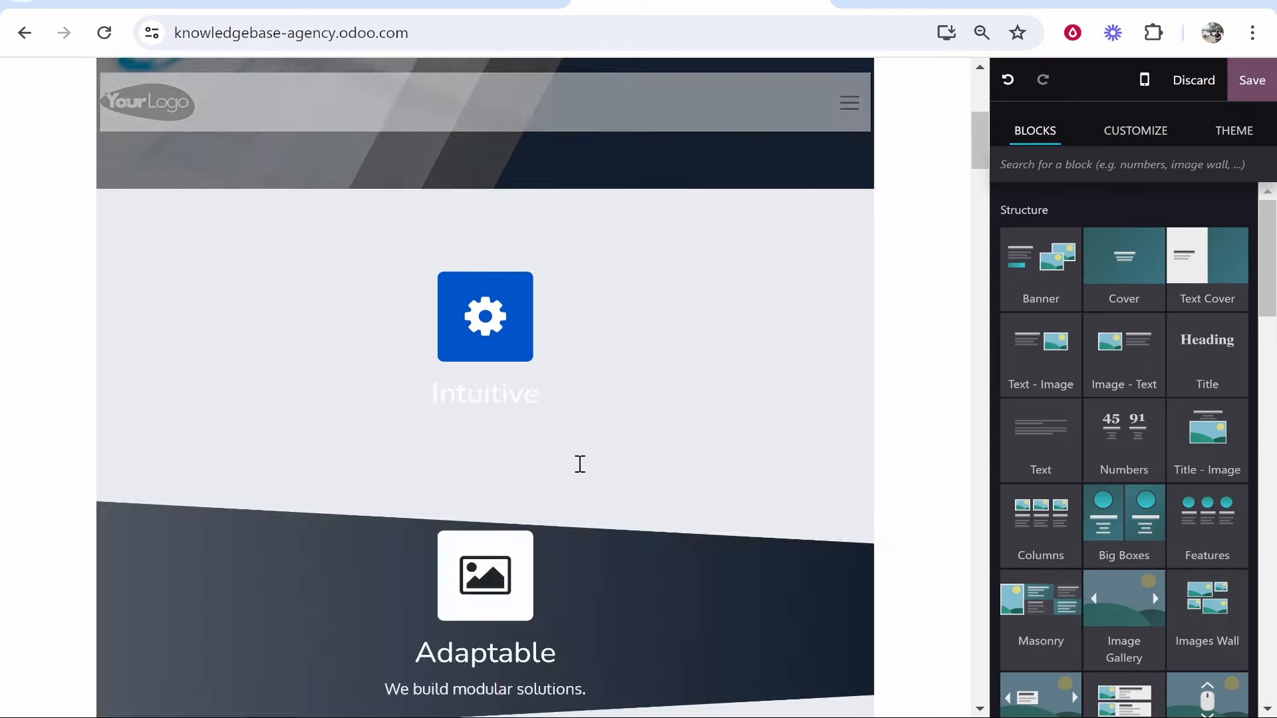
{"action": "left_click", "coordinate": [591, 452]}
{"action": "left_click_drag", "start_coordinate": [555, 426], "coordinate": [385, 405]}
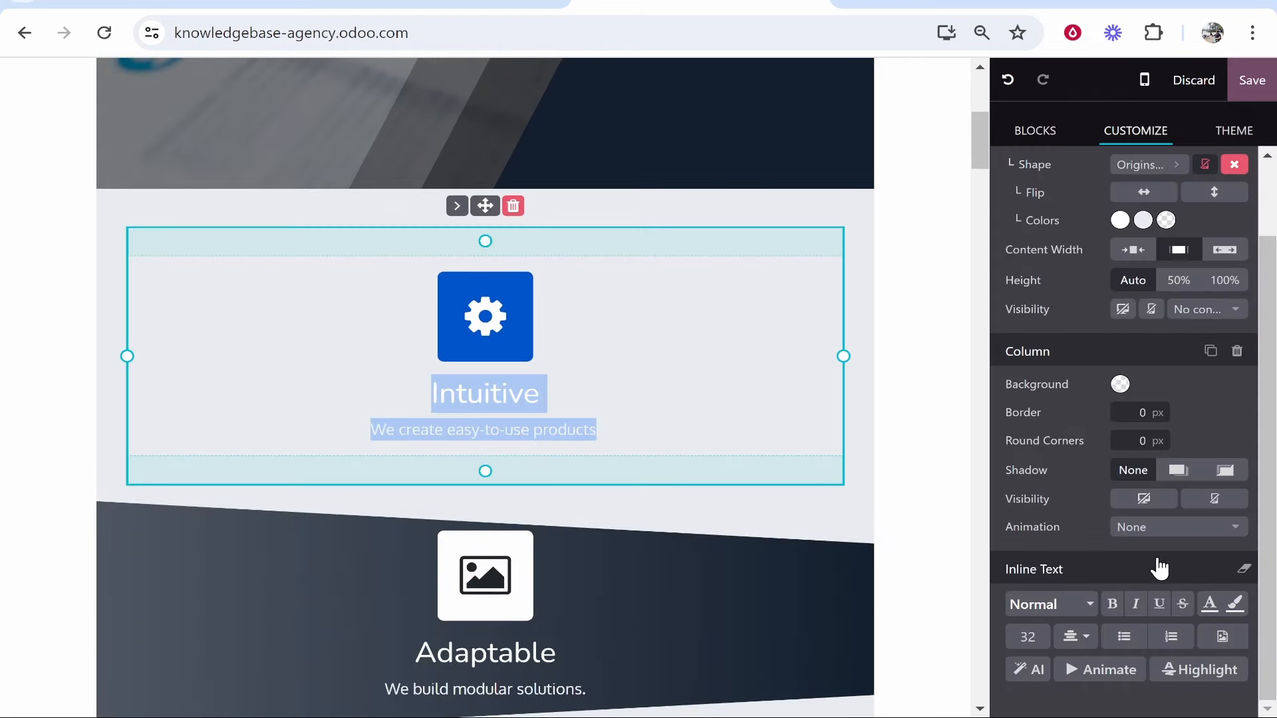
{"action": "left_click", "coordinate": [1211, 605]}
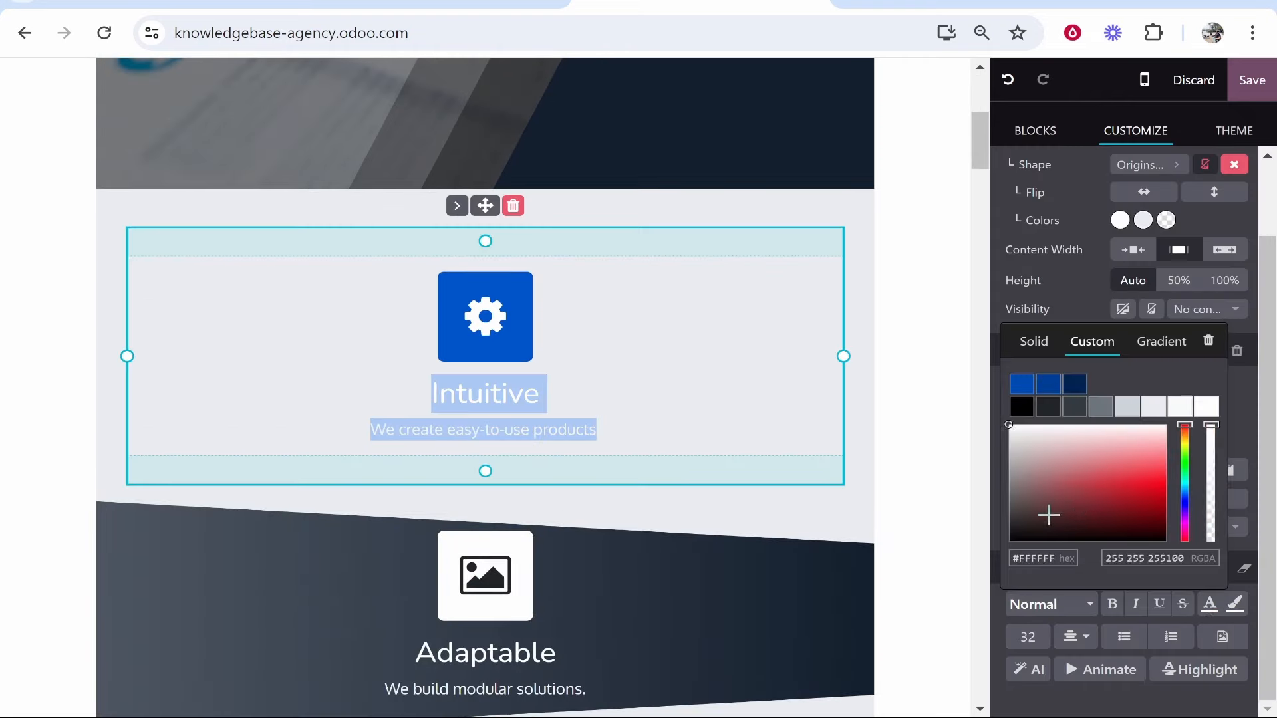
{"action": "left_click", "coordinate": [892, 502]}
- Look through the edited homepage from the cover and features section down to the image sections
{"action": "scroll", "coordinate": [671, 402], "scroll_direction": "up", "scroll_amount": 5}
{"action": "scroll", "coordinate": [625, 430], "scroll_direction": "up", "scroll_amount": 2}
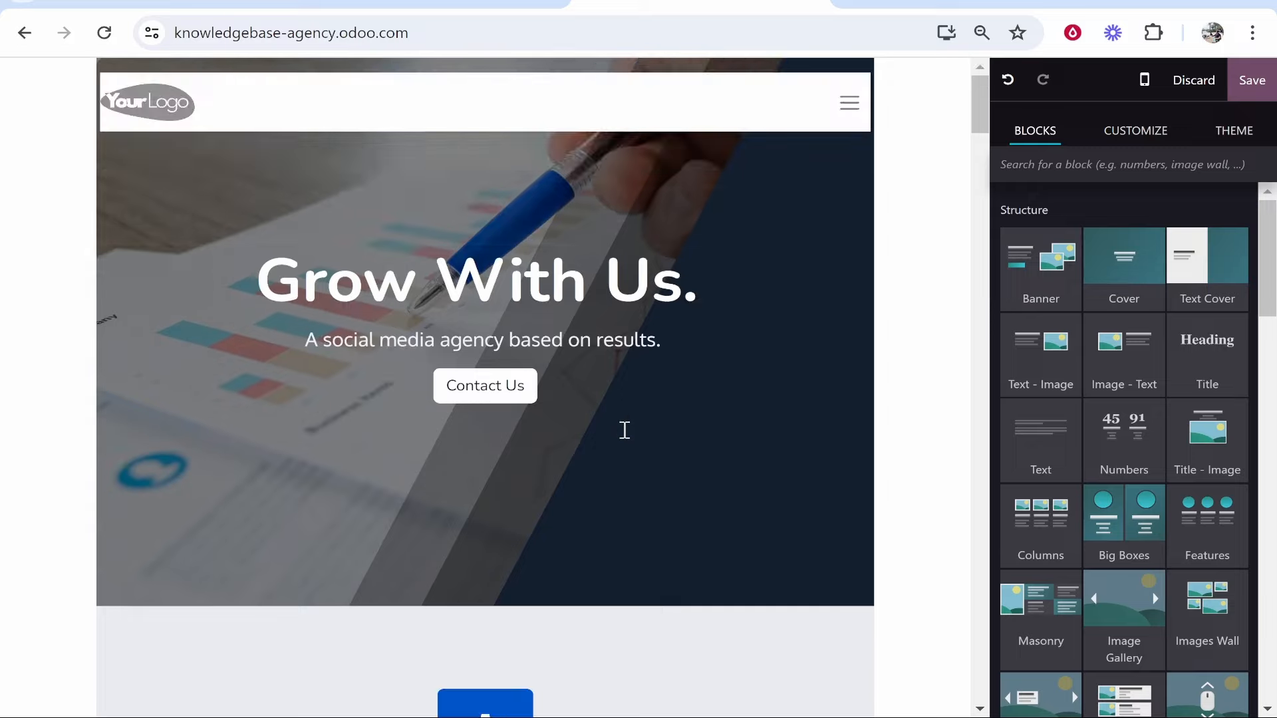
{"action": "scroll", "coordinate": [567, 310], "scroll_direction": "down", "scroll_amount": 10}
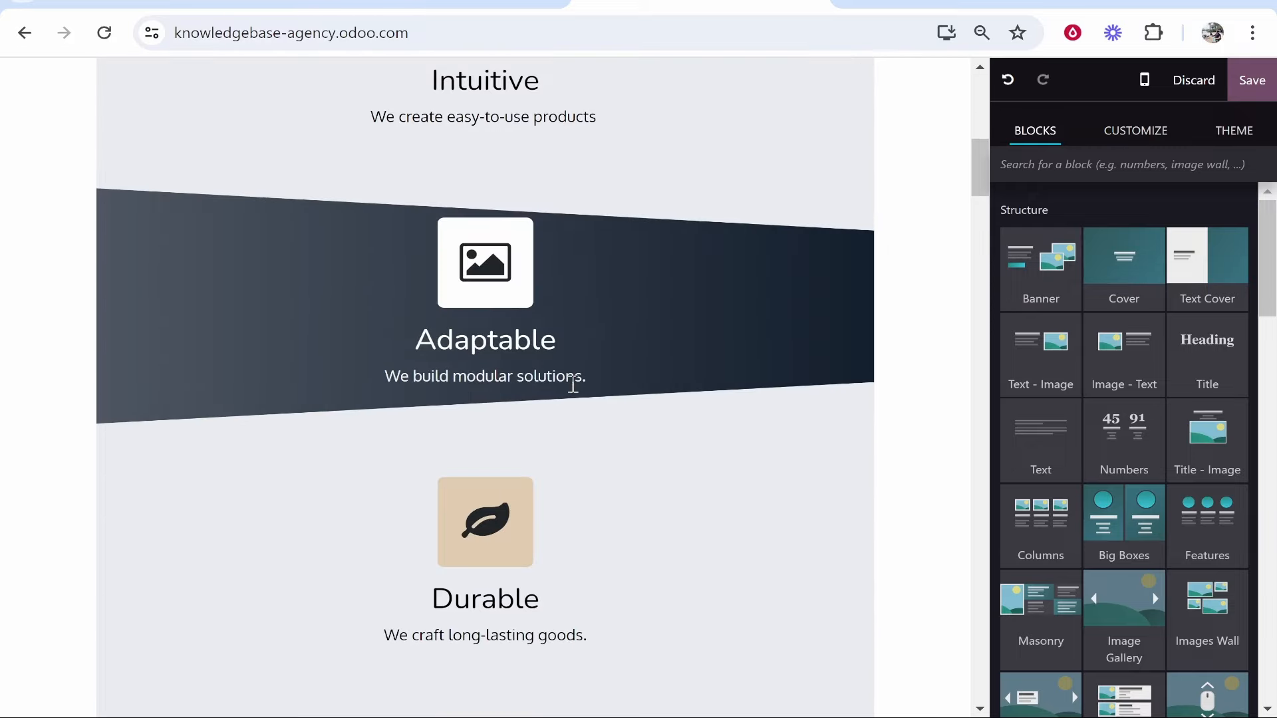
{"action": "scroll", "coordinate": [588, 375], "scroll_direction": "down", "scroll_amount": 3}
{"action": "scroll", "coordinate": [576, 379], "scroll_direction": "down", "scroll_amount": 12}
{"action": "scroll", "coordinate": [652, 269], "scroll_direction": "up", "scroll_amount": 3}
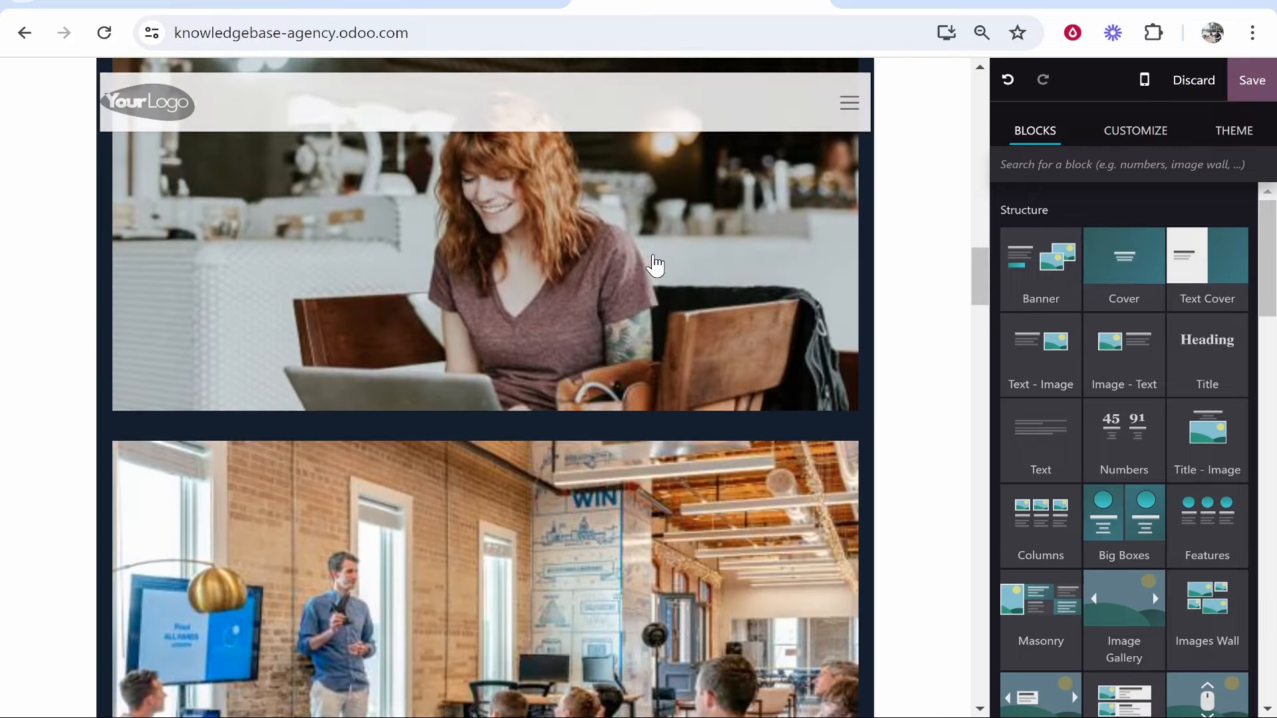
{"action": "scroll", "coordinate": [598, 303], "scroll_direction": "down", "scroll_amount": 6}
{"action": "scroll", "coordinate": [598, 303], "scroll_direction": "down", "scroll_amount": 3}
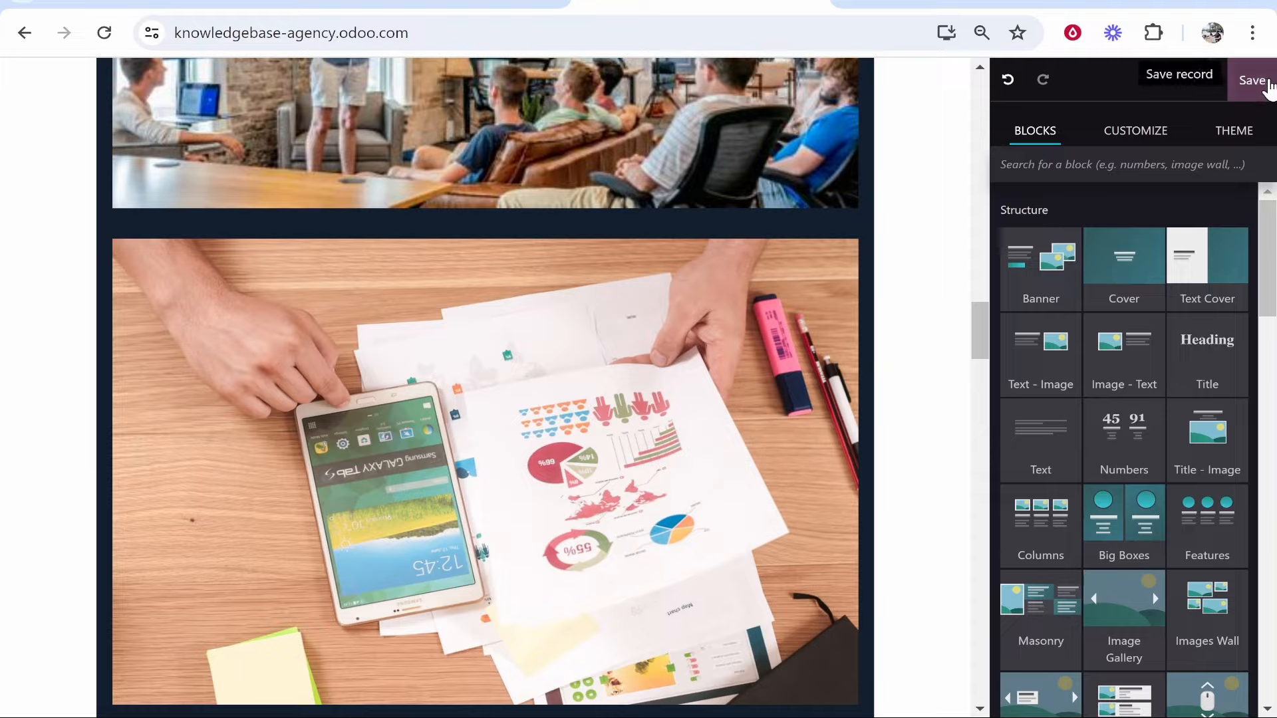
- Save the homepage and check the features section and the text below it in the desktop layout
{"action": "left_click", "coordinate": [1266, 81]}
{"action": "scroll", "coordinate": [621, 365], "scroll_direction": "down", "scroll_amount": 8}
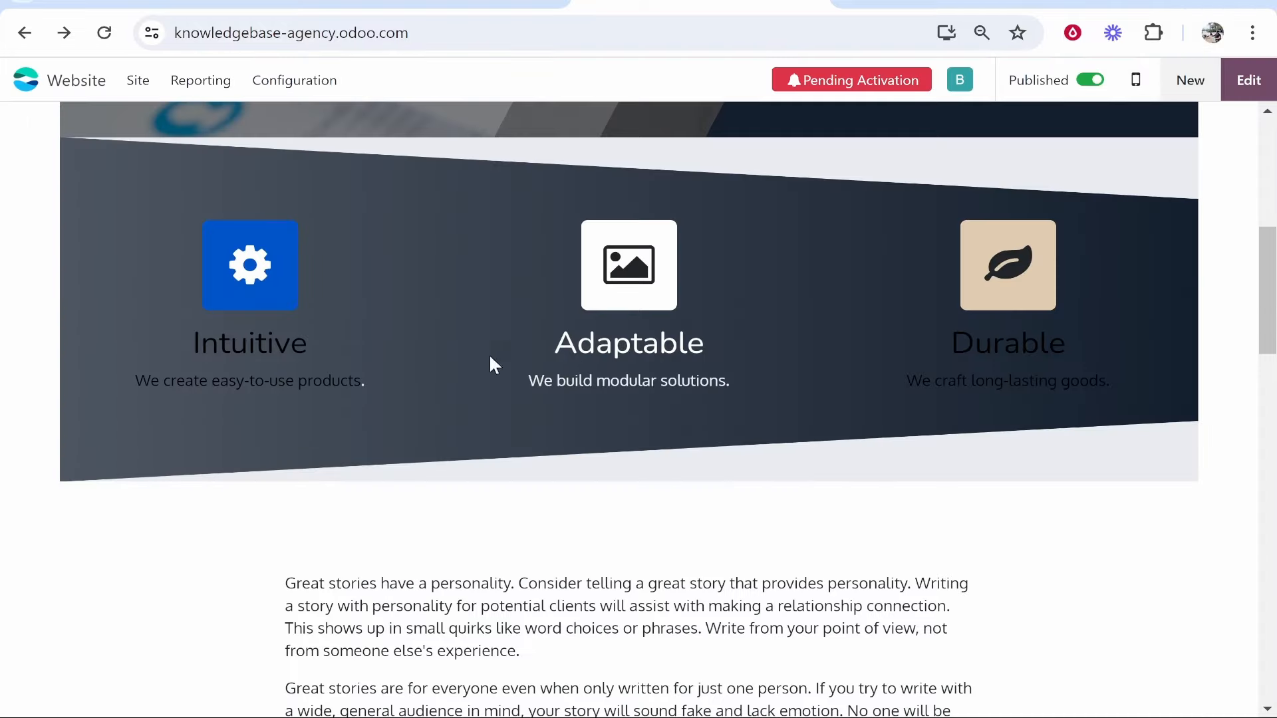
{"action": "scroll", "coordinate": [510, 298], "scroll_direction": "down", "scroll_amount": 6}
{"action": "scroll", "coordinate": [433, 308], "scroll_direction": "up", "scroll_amount": 3}
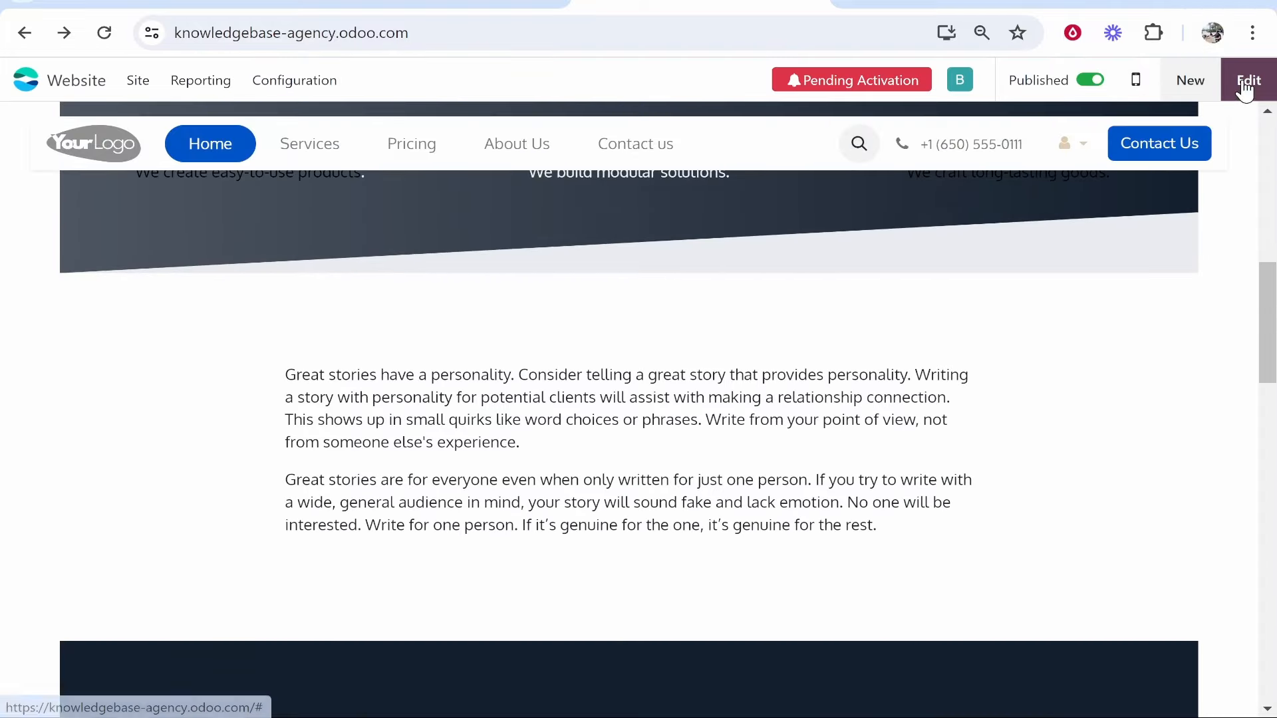
- Reopen the homepage for editing and insert an Image Gallery block below the "Great stories" text block
{"action": "left_click", "coordinate": [1248, 80]}
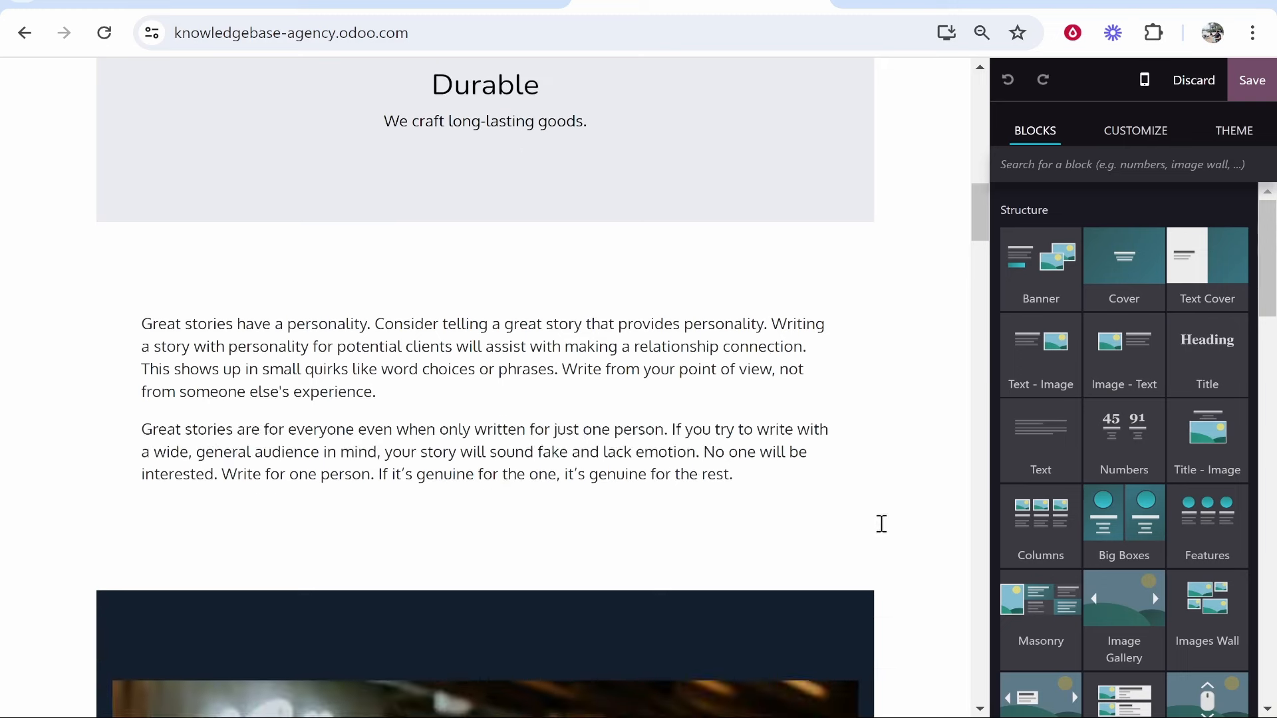
{"action": "left_click_drag", "start_coordinate": [133, 334], "coordinate": [738, 467]}
{"action": "left_click", "coordinate": [682, 430]}
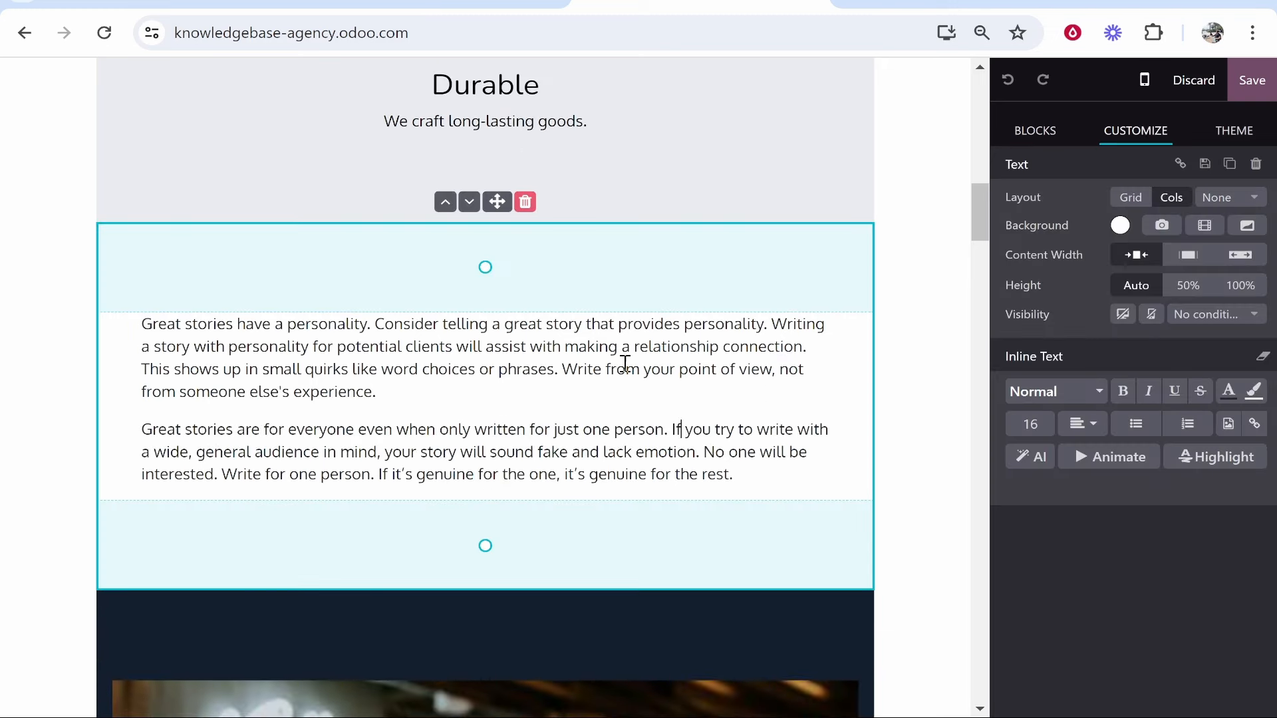
{"action": "left_click", "coordinate": [1050, 133]}
{"action": "scroll", "coordinate": [1203, 421], "scroll_direction": "down", "scroll_amount": 2}
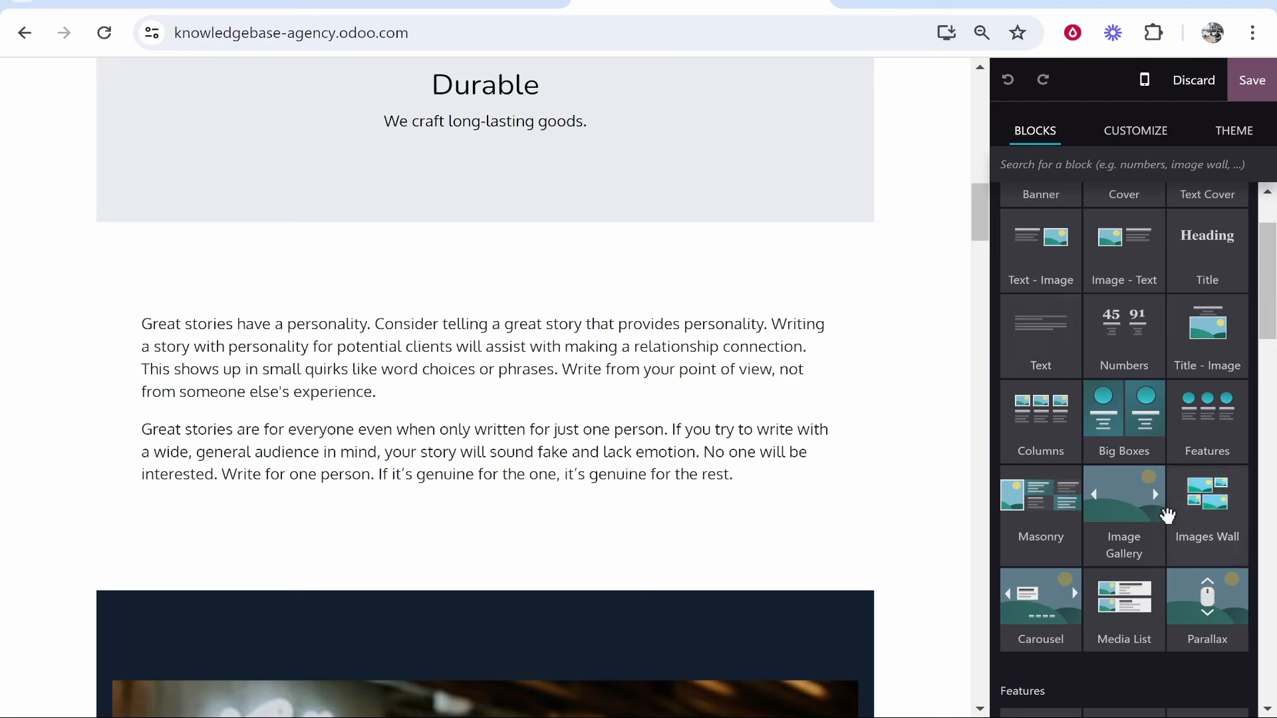
{"action": "scroll", "coordinate": [1112, 525], "scroll_direction": "down", "scroll_amount": 2}
{"action": "left_click_drag", "start_coordinate": [1126, 418], "coordinate": [419, 556]}
{"action": "left_click", "coordinate": [758, 429]}
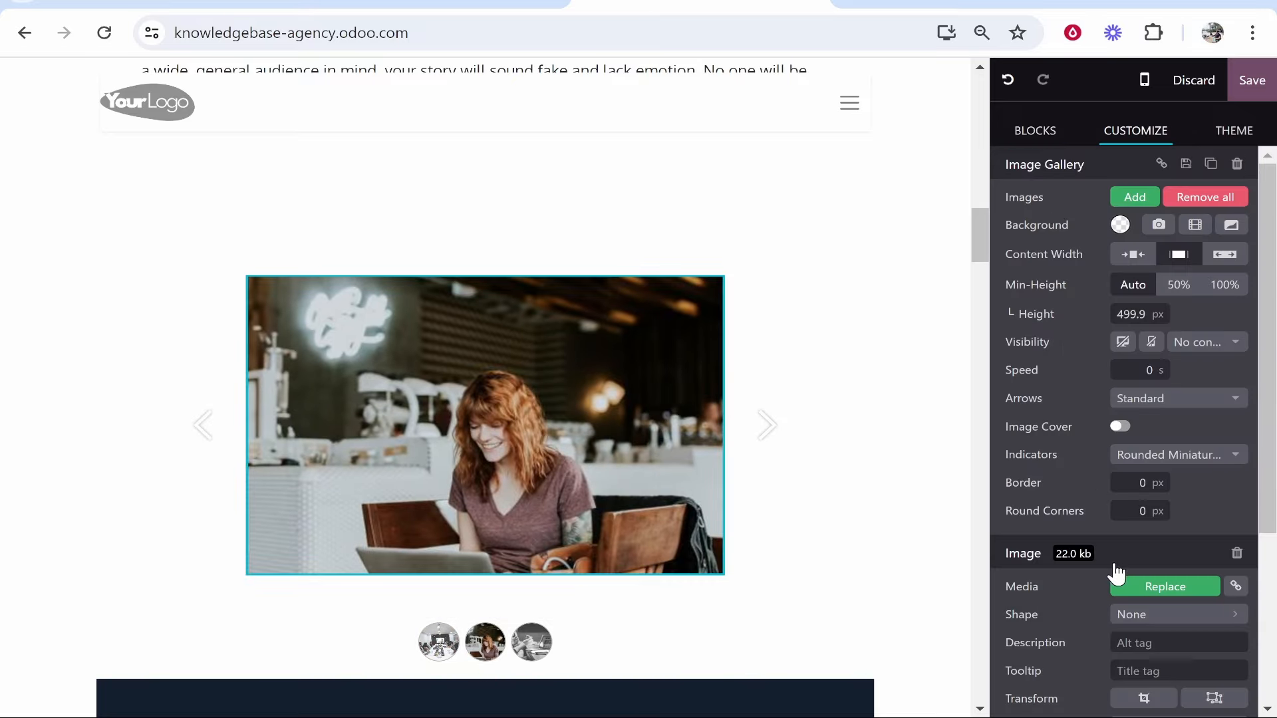
- Set the Image Gallery's round corners to 20 px and try a basic geometric arch shape on the displayed image
{"action": "scroll", "coordinate": [1118, 572], "scroll_direction": "down", "scroll_amount": 3}
{"action": "scroll", "coordinate": [1156, 419], "scroll_direction": "up", "scroll_amount": 2}
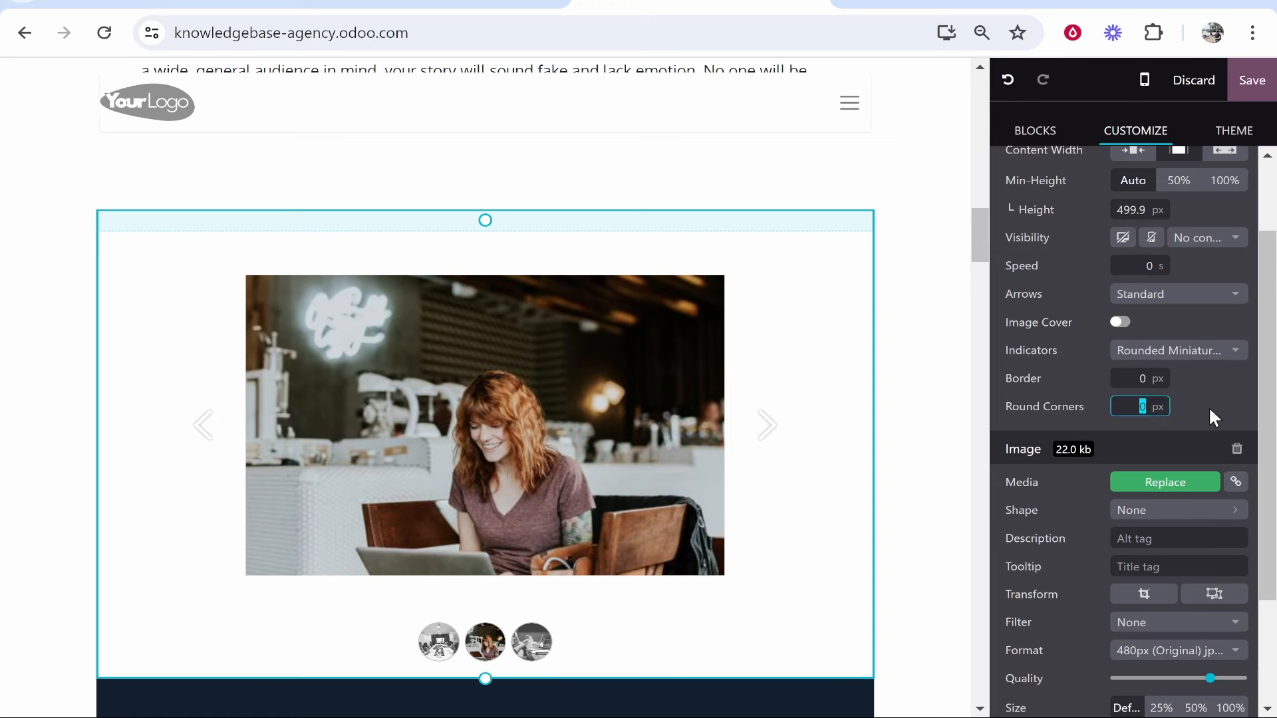
{"action": "type", "text": "20"}
{"action": "scroll", "coordinate": [1131, 458], "scroll_direction": "down", "scroll_amount": 2}
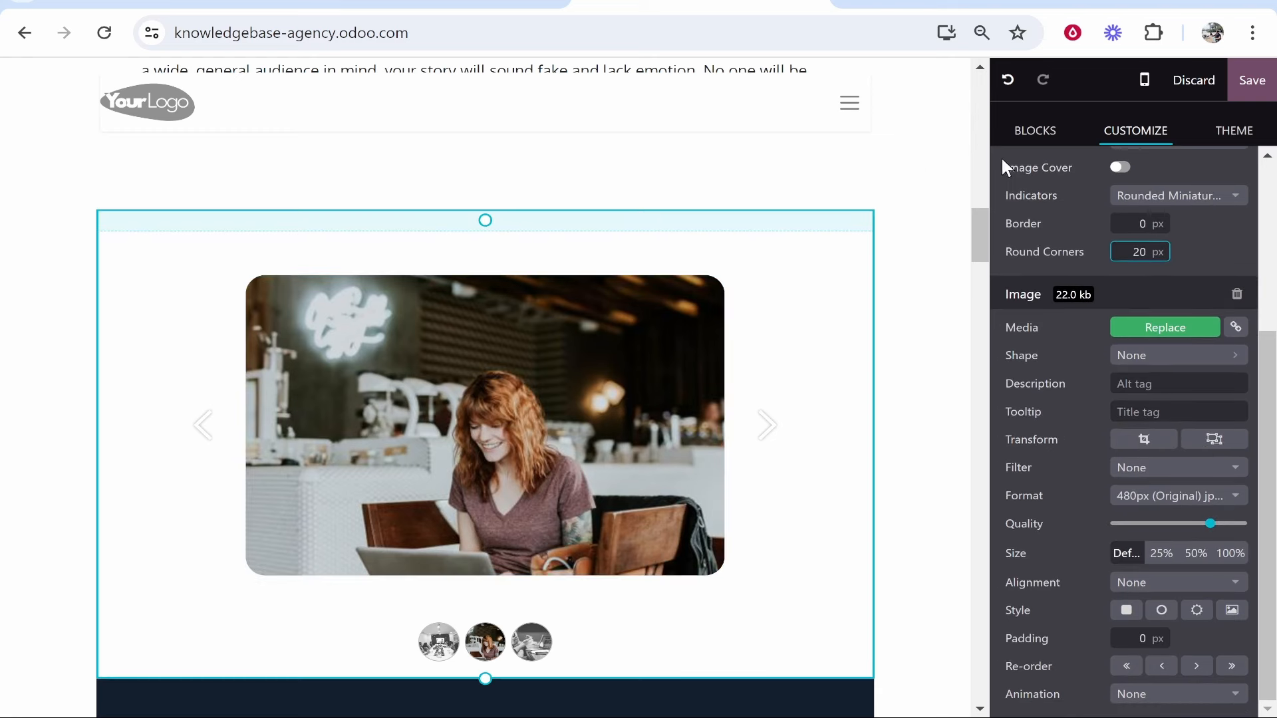
{"action": "left_click", "coordinate": [1124, 357]}
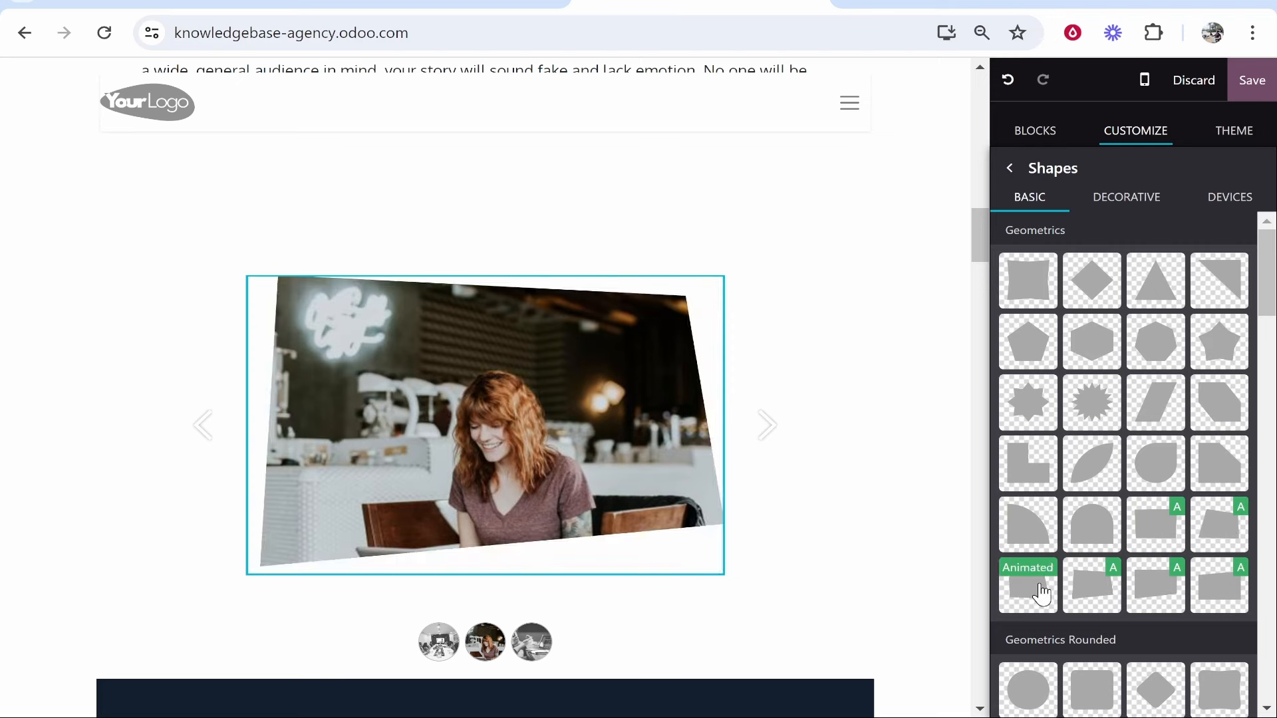
{"action": "left_click", "coordinate": [1086, 529]}
- Flip through the Image Gallery's slides and look over the blocks below and above it
{"action": "left_click", "coordinate": [843, 417]}
{"action": "left_click", "coordinate": [758, 436]}
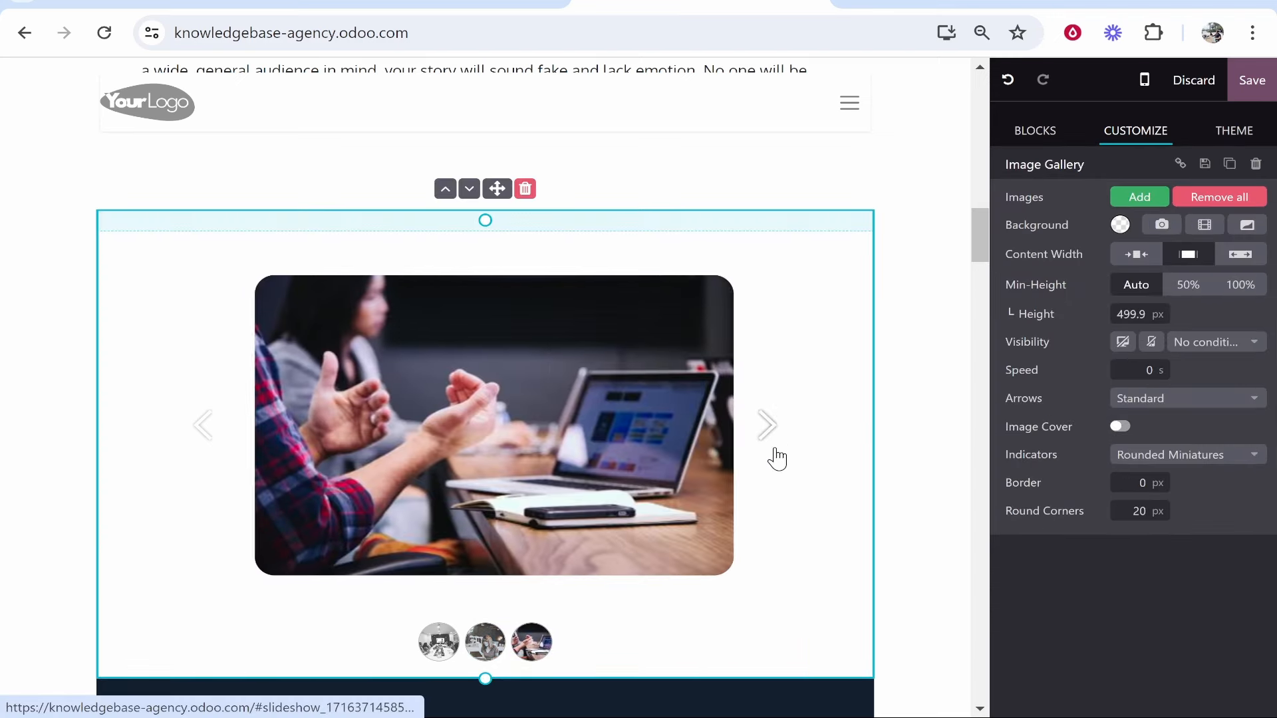
{"action": "left_click", "coordinate": [773, 436]}
{"action": "left_click", "coordinate": [205, 438]}
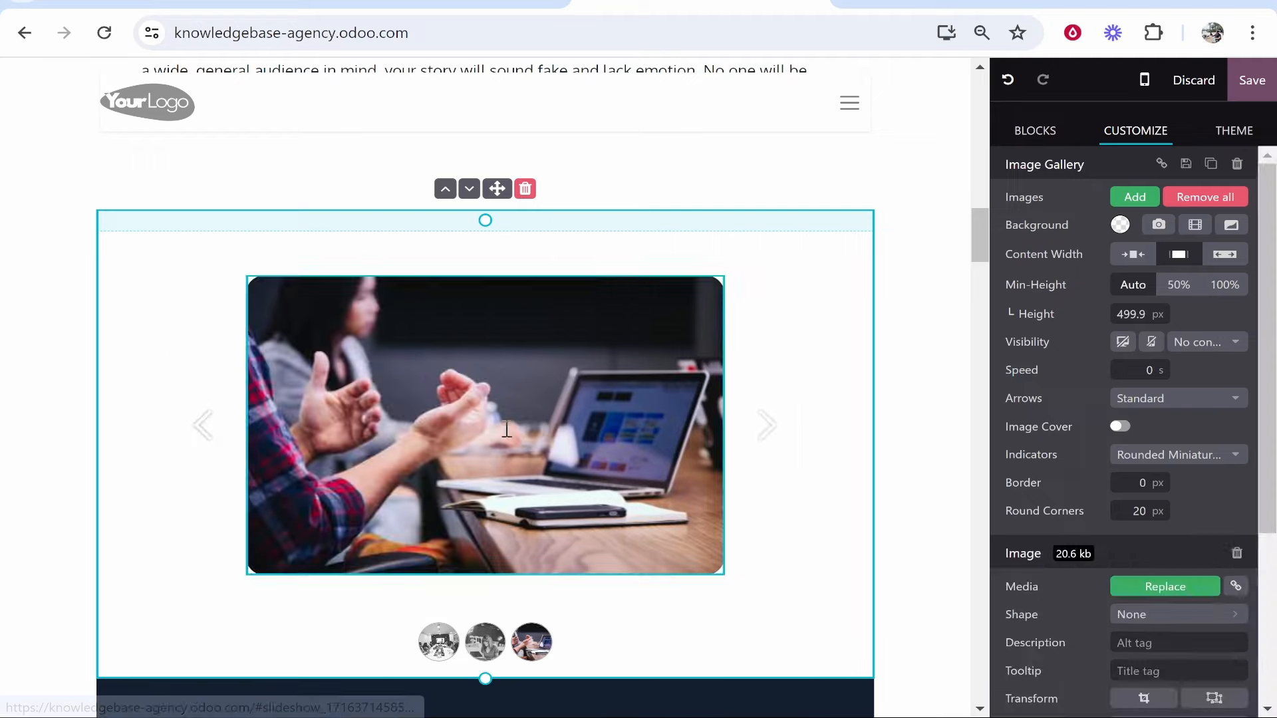
{"action": "scroll", "coordinate": [1151, 475], "scroll_direction": "down", "scroll_amount": 4}
{"action": "left_click", "coordinate": [924, 326]}
{"action": "scroll", "coordinate": [895, 352], "scroll_direction": "down", "scroll_amount": 6}
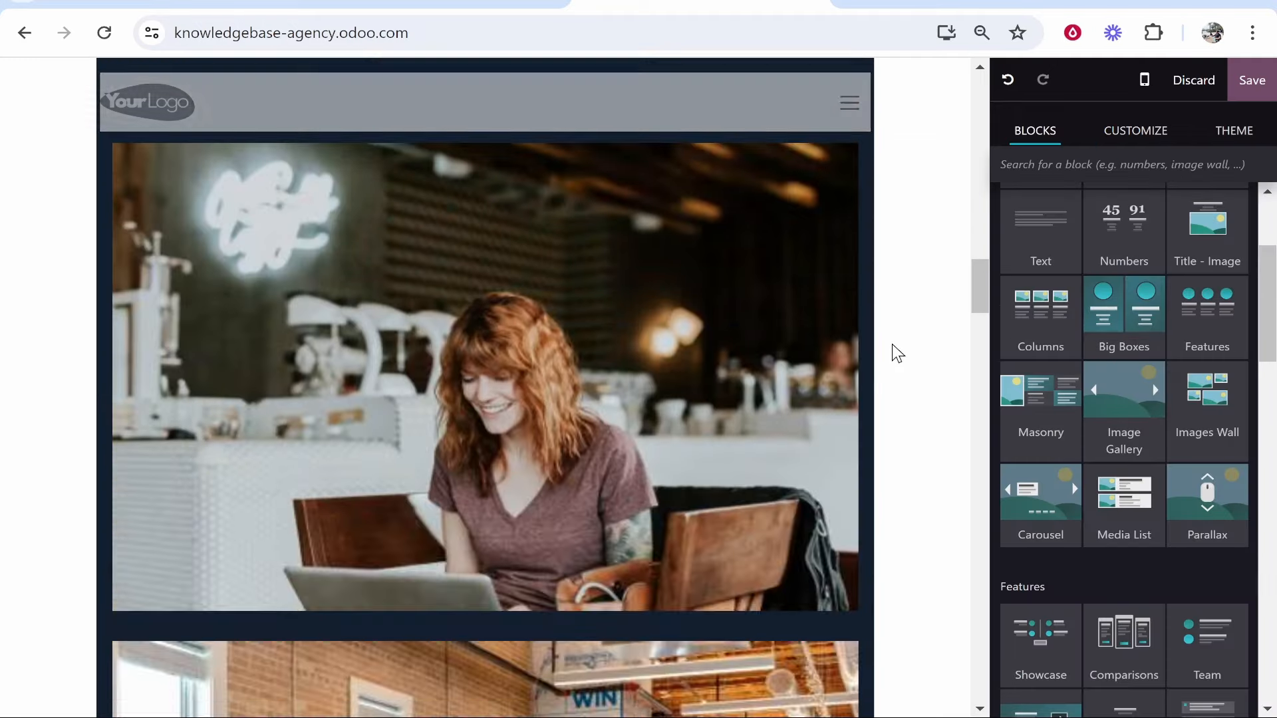
{"action": "scroll", "coordinate": [881, 338], "scroll_direction": "up", "scroll_amount": 10}
{"action": "scroll", "coordinate": [1091, 239], "scroll_direction": "up", "scroll_amount": 2}
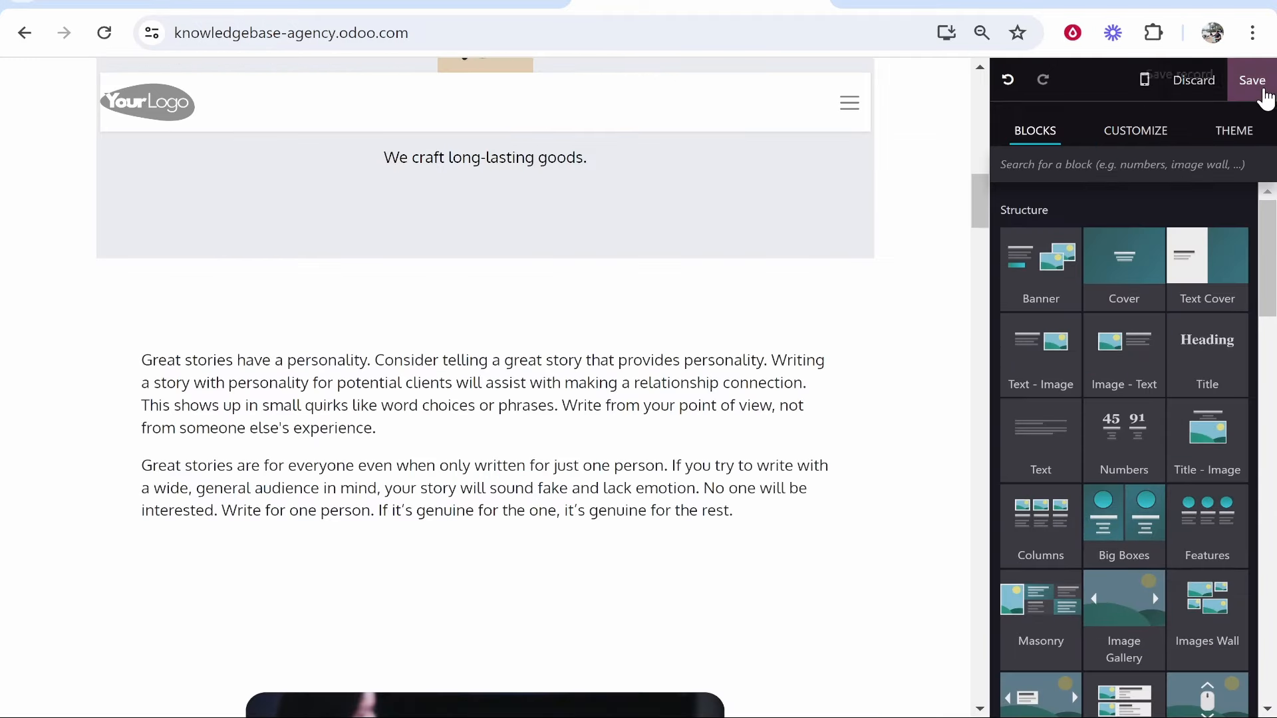
- Save the homepage and read the pending activation notice for the database
{"action": "left_click", "coordinate": [1261, 93]}
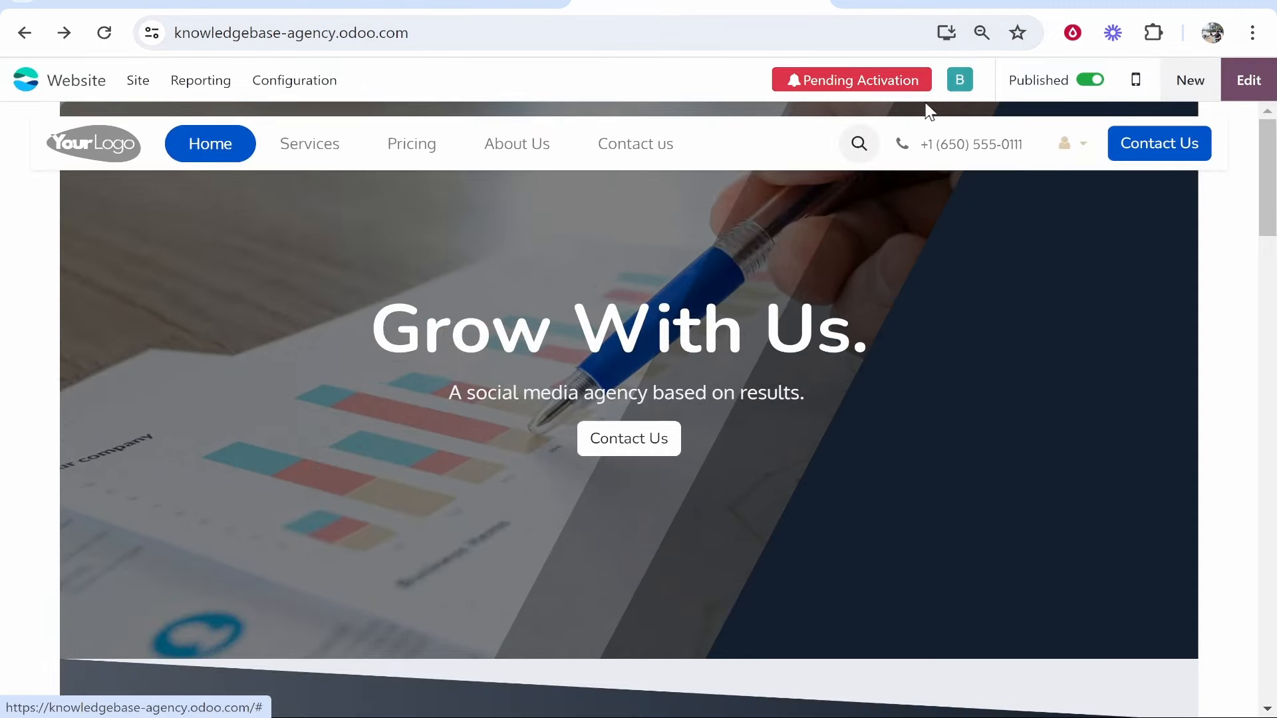
{"action": "left_click", "coordinate": [818, 88]}
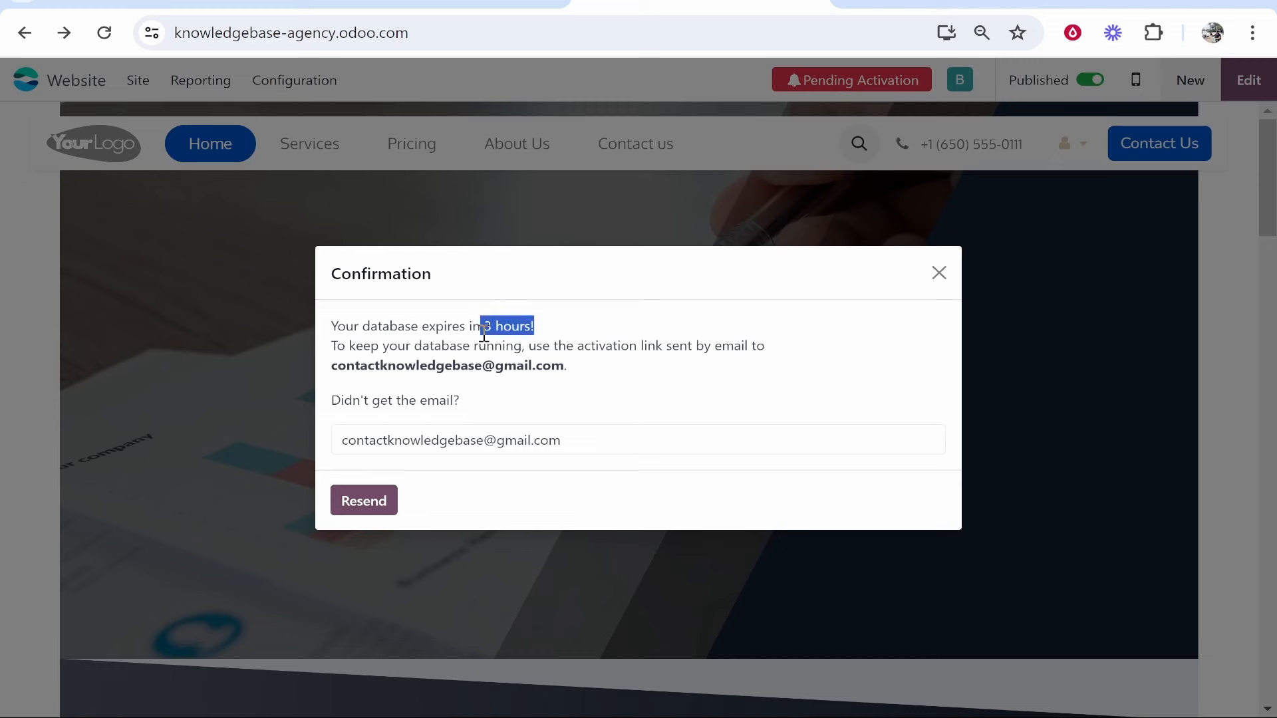
{"action": "left_click", "coordinate": [938, 274]}
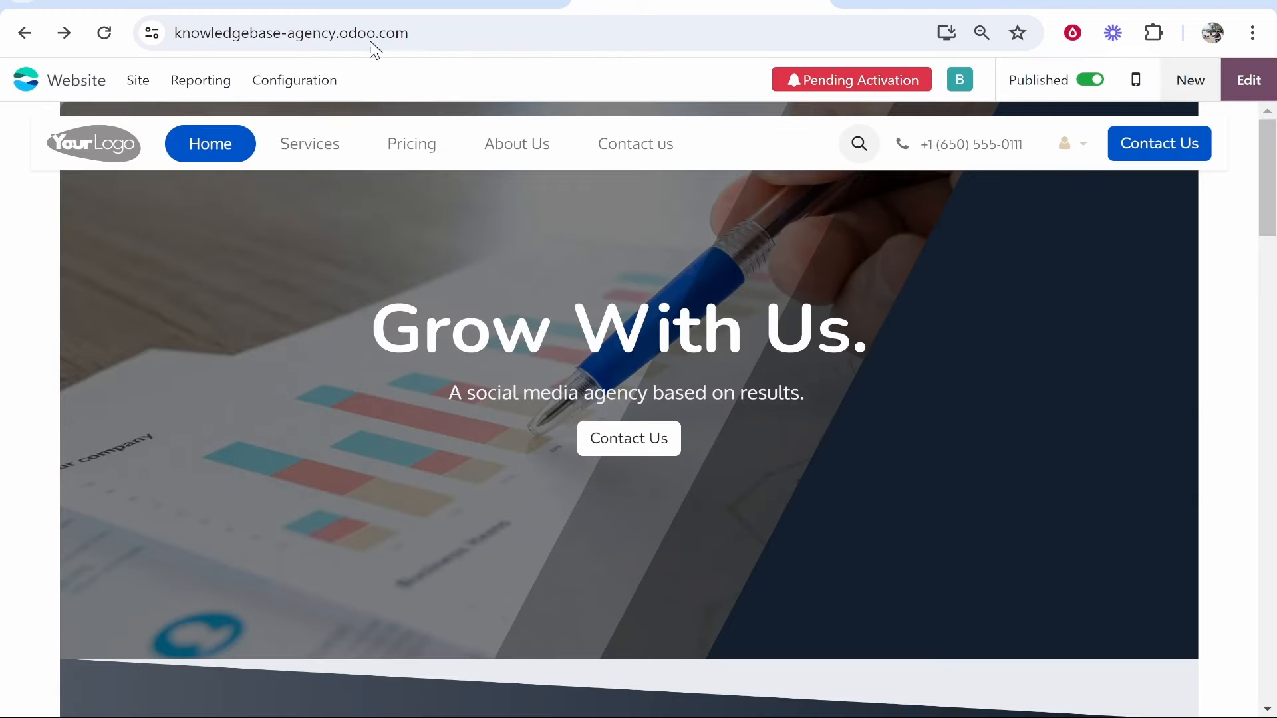
- Copy the website's address and load it in a new incognito window
{"action": "left_click", "coordinate": [479, 31]}
{"action": "right_click", "coordinate": [311, 41]}
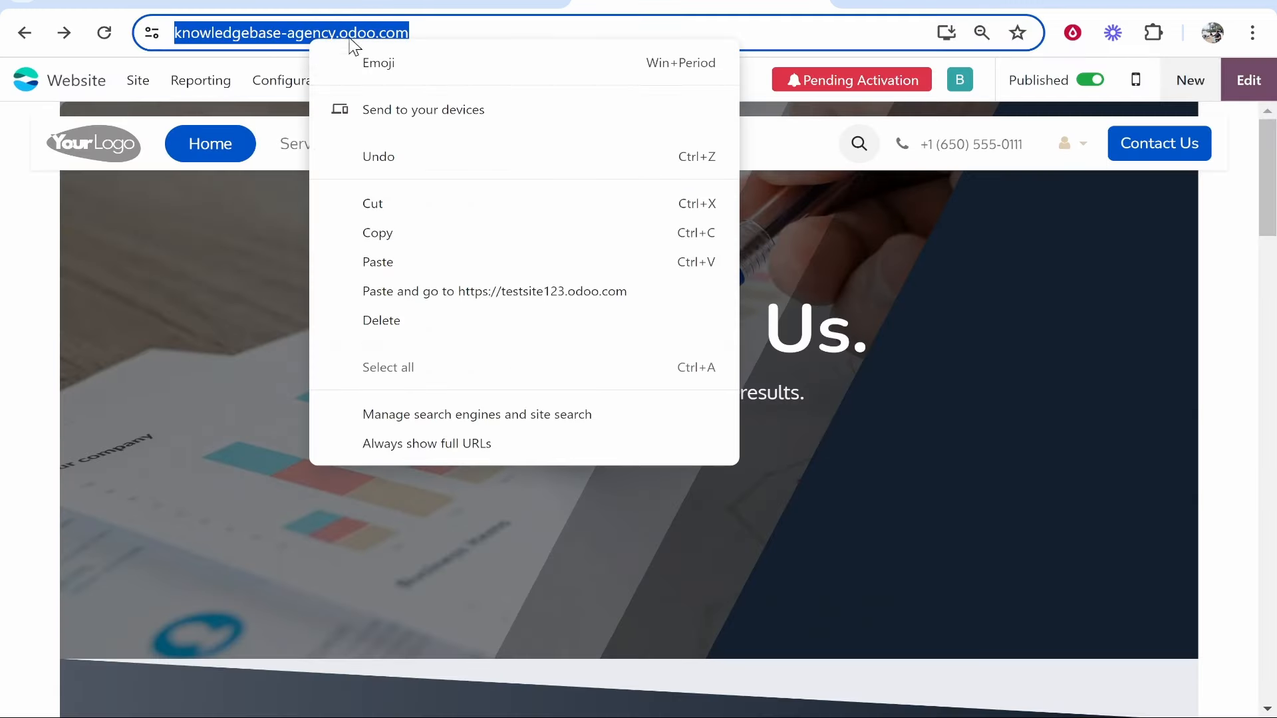
{"action": "left_click", "coordinate": [406, 242]}
{"action": "left_click", "coordinate": [299, 30]}
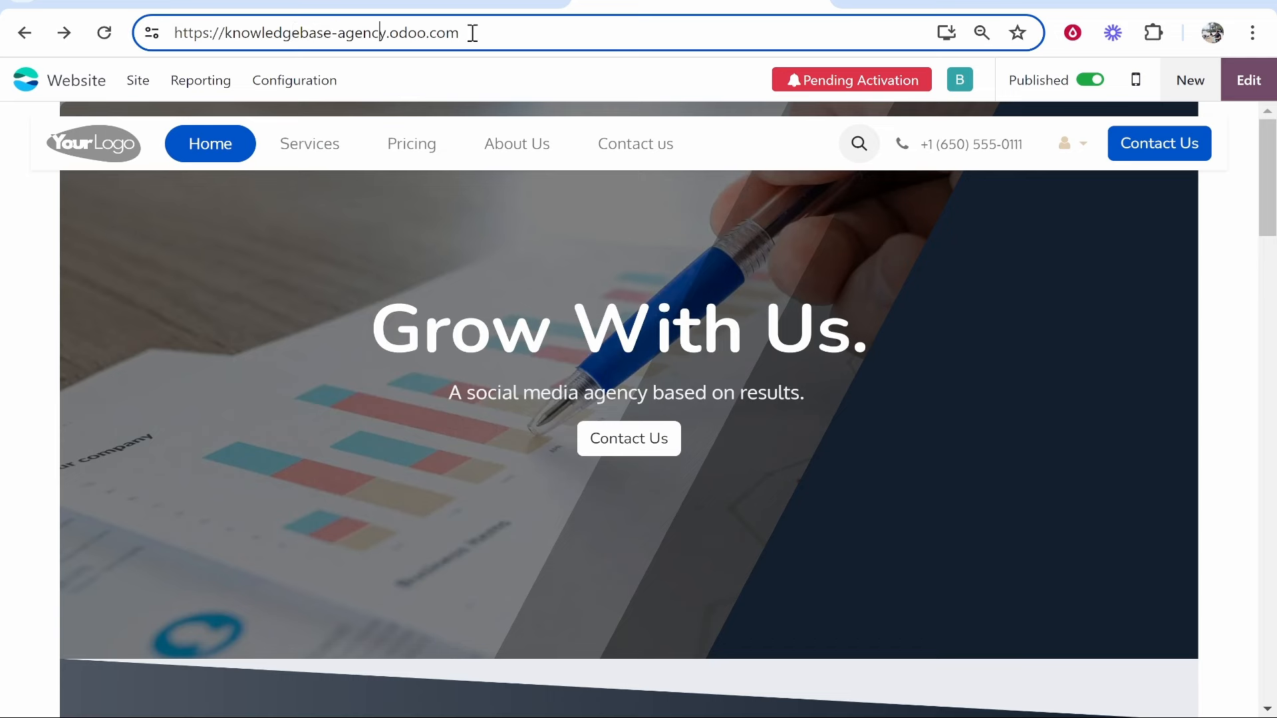
{"action": "key", "text": "ctrl+a"}
{"action": "left_click", "coordinate": [1252, 32]}
{"action": "left_click", "coordinate": [1091, 185]}
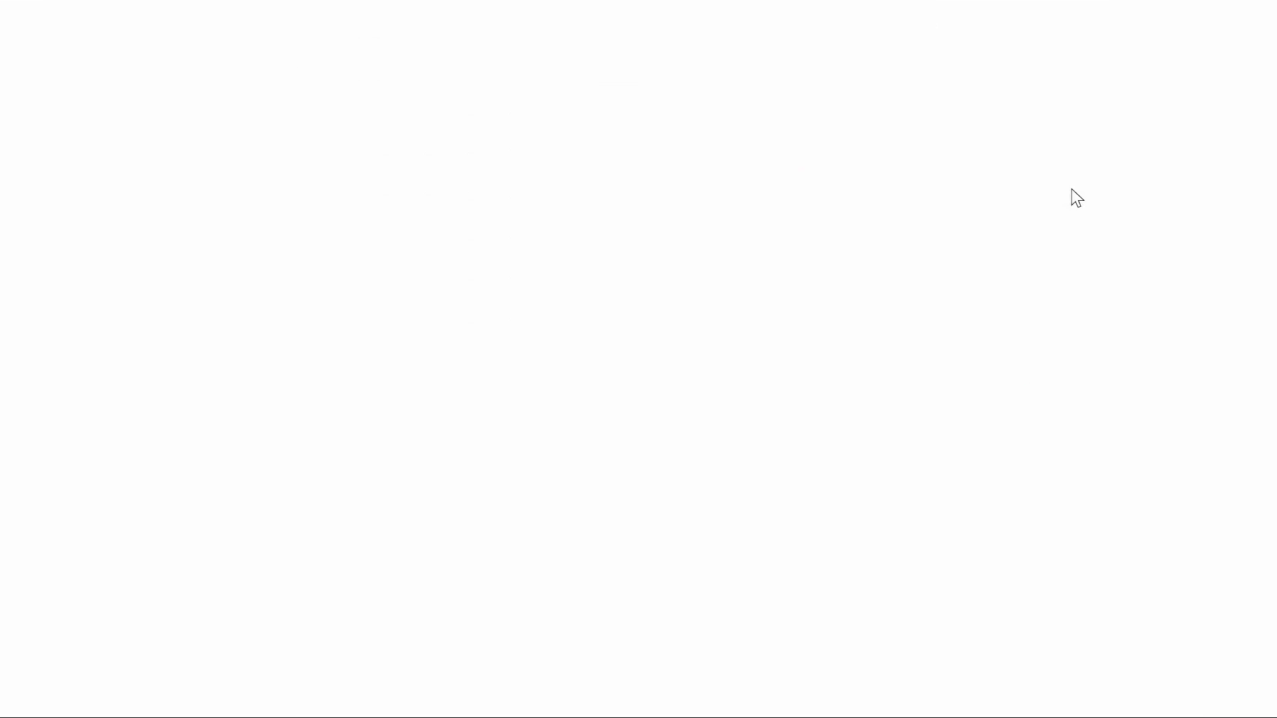
{"action": "key", "text": "ctrl+v"}
{"action": "key", "text": "Return"}
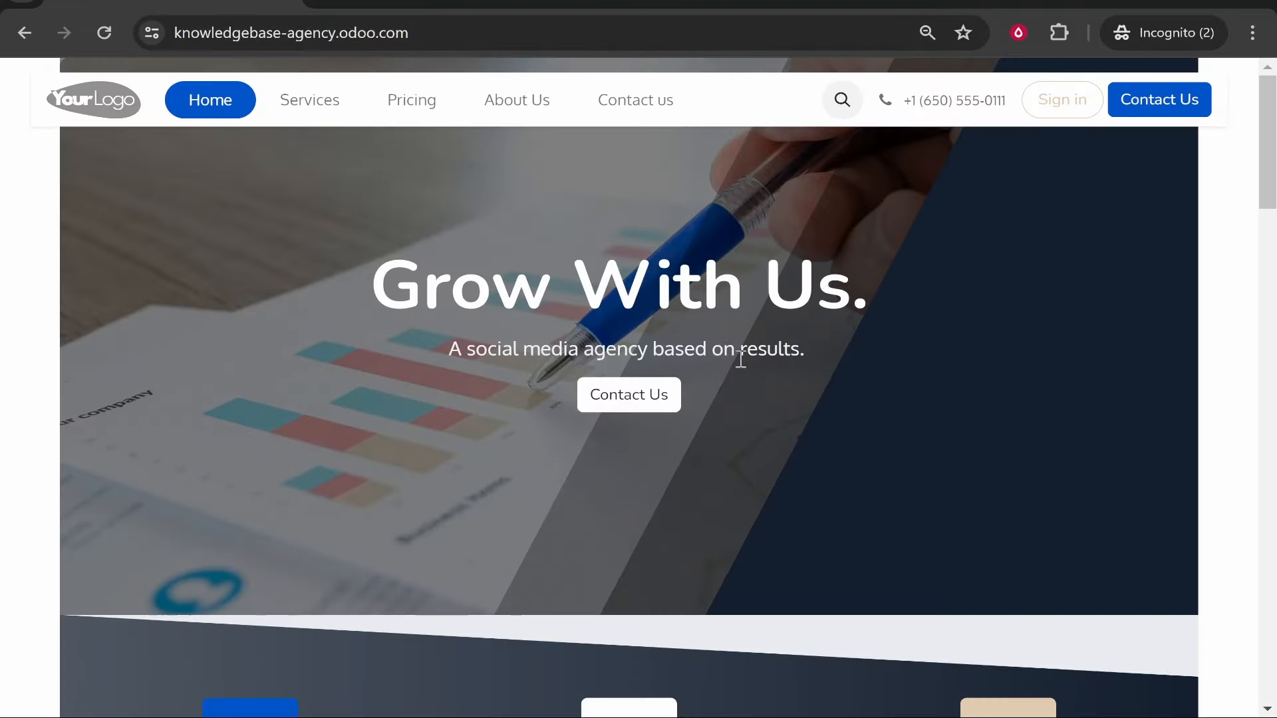
- Look through the published homepage from the cover down to the footer and back as a signed-out visitor
{"action": "scroll", "coordinate": [716, 359], "scroll_direction": "down", "scroll_amount": 15}
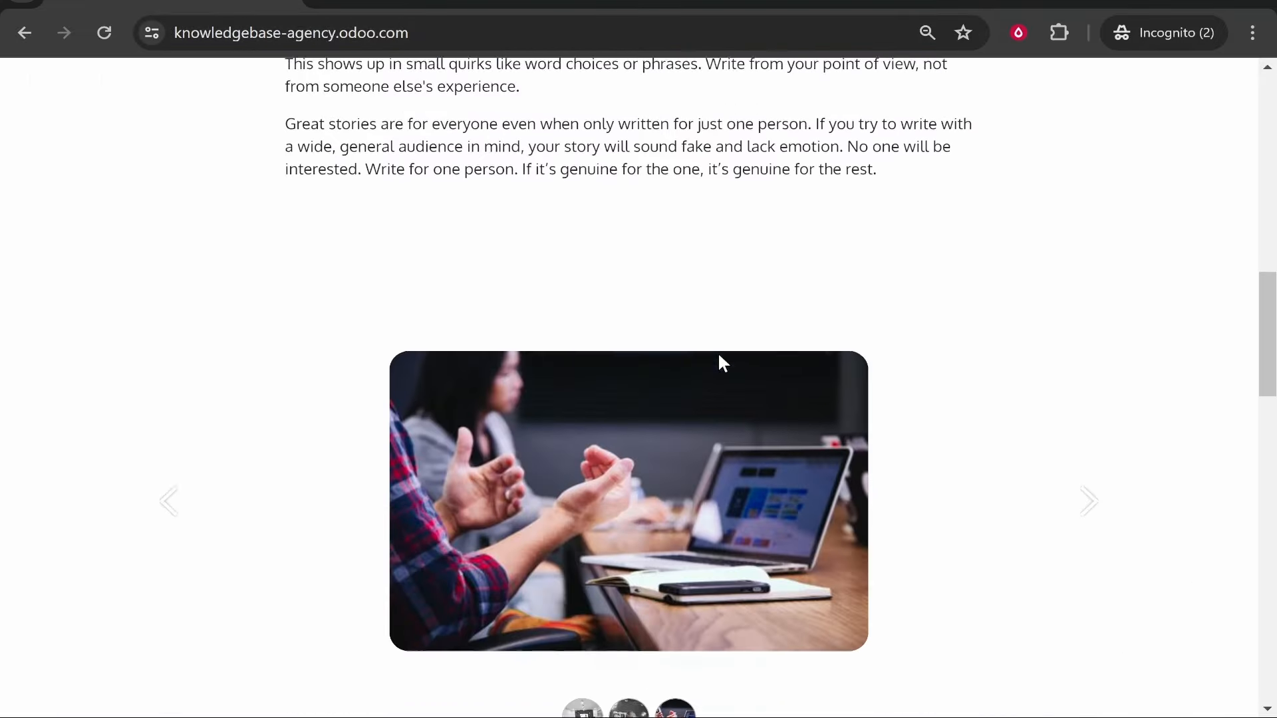
{"action": "scroll", "coordinate": [715, 369], "scroll_direction": "down", "scroll_amount": 12}
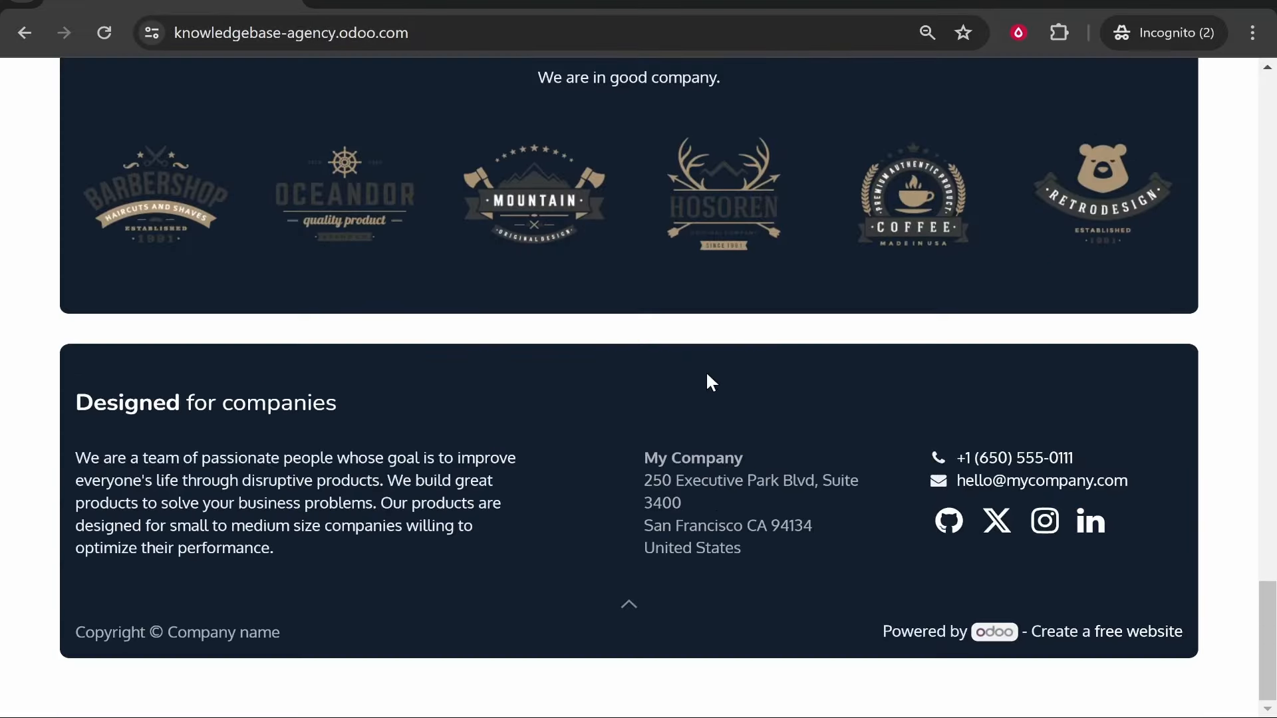
{"action": "scroll", "coordinate": [708, 370], "scroll_direction": "up", "scroll_amount": 10}
{"action": "scroll", "coordinate": [708, 366], "scroll_direction": "up", "scroll_amount": 15}
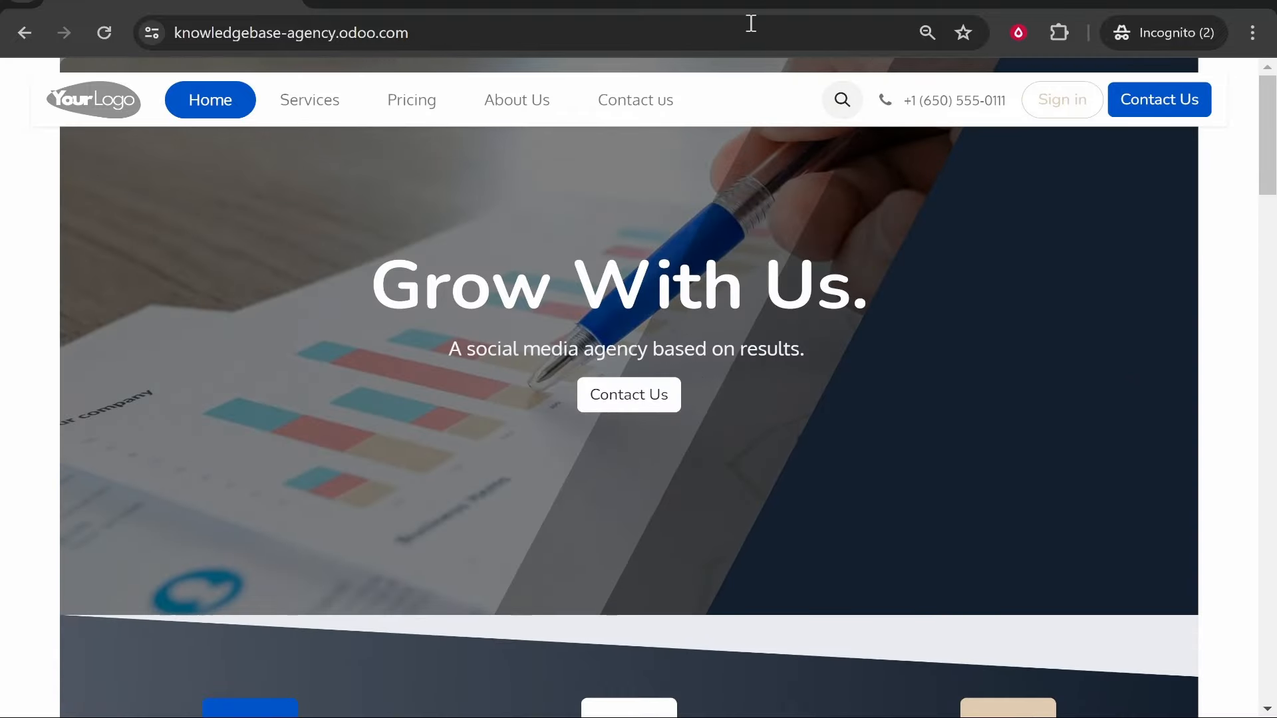